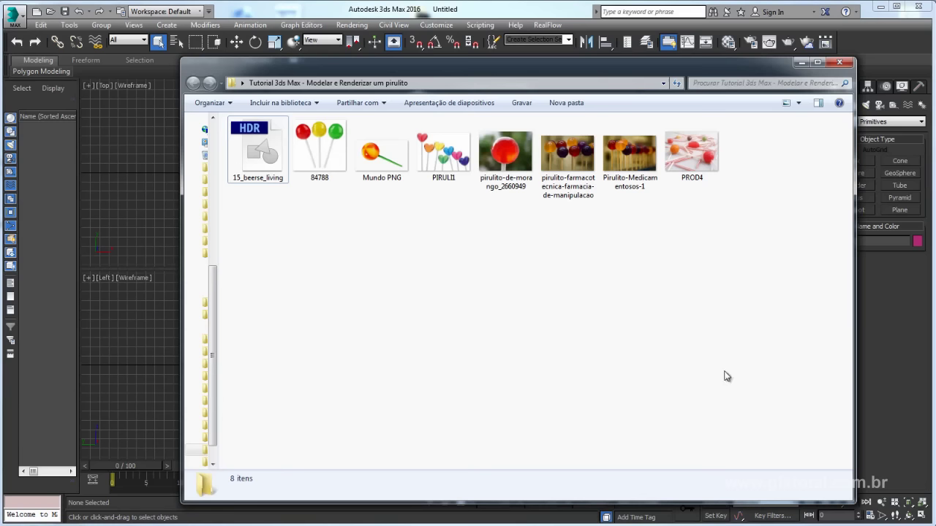
# Select the 84788 three-lollipop reference photo in the tutorial folder
pyautogui.click(318, 162)
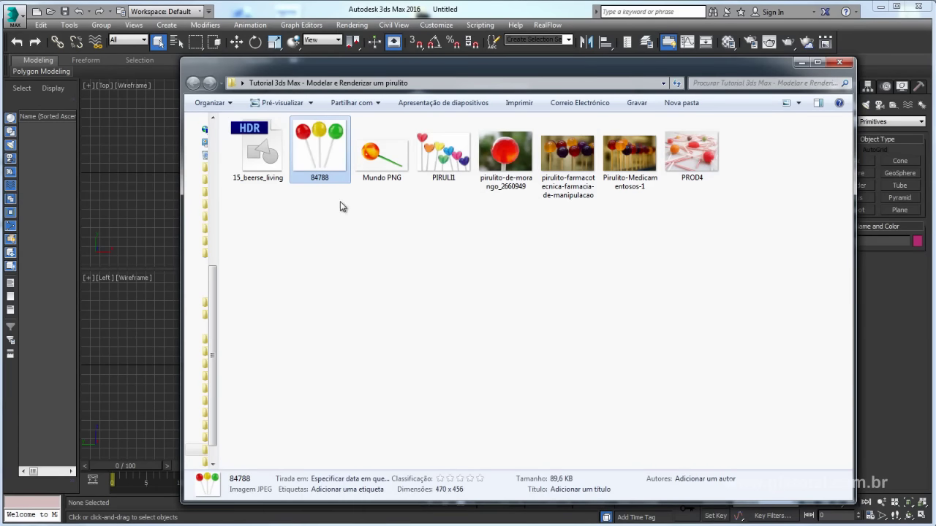
pyautogui.doubleClick(322, 153)
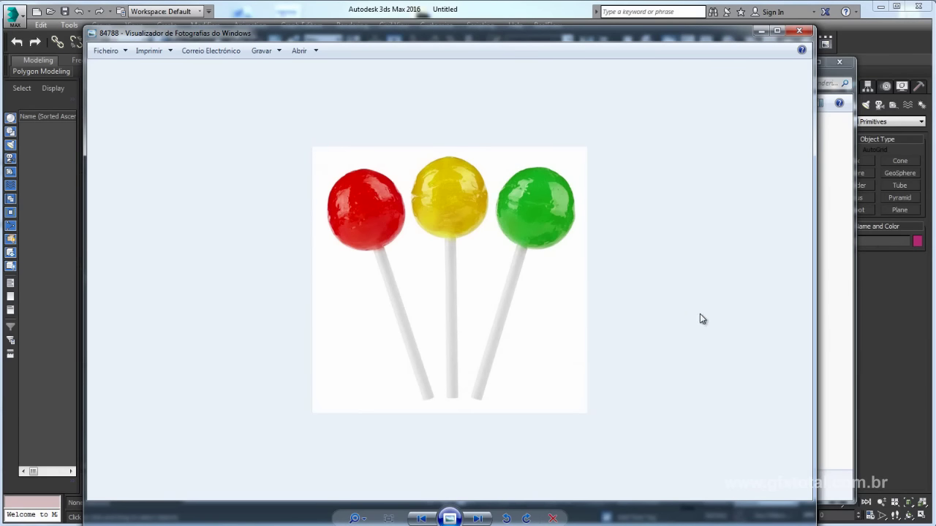
pyautogui.press('Right')
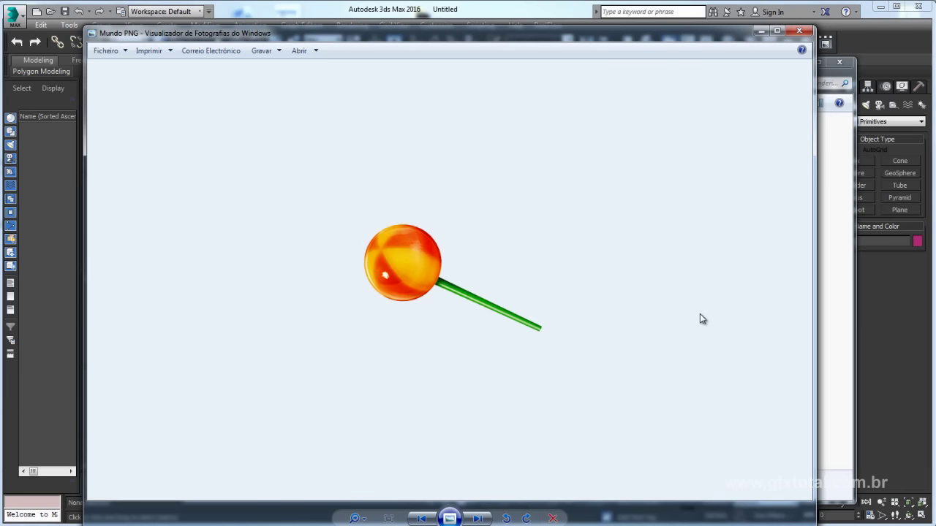
pyautogui.press('Right')
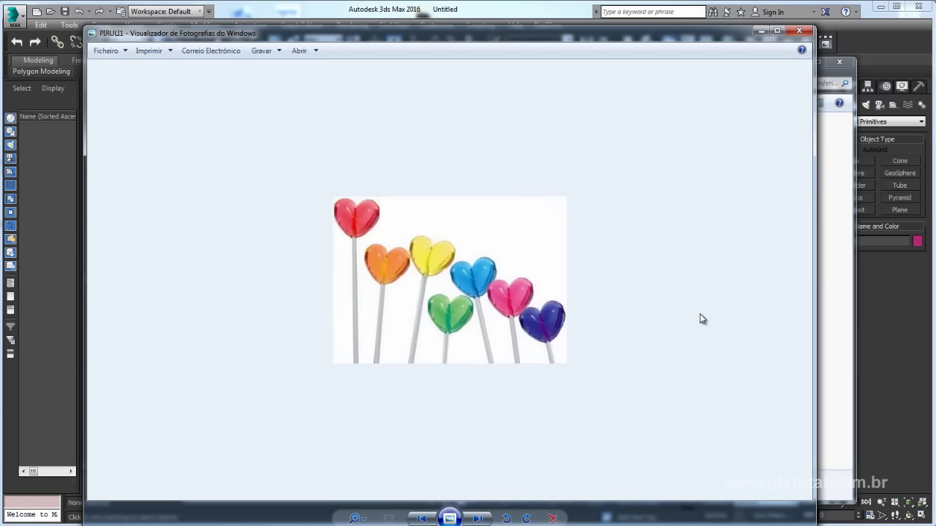
pyautogui.press('Right')
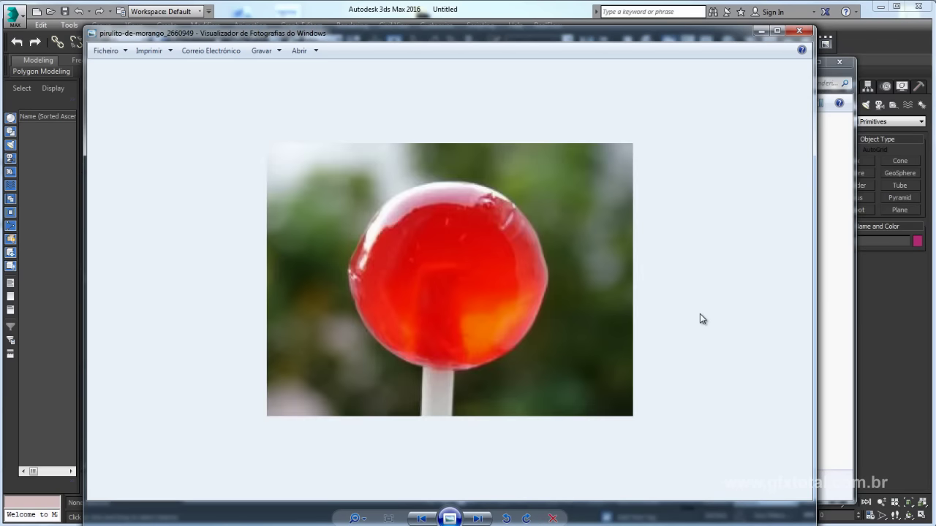
pyautogui.press('Right')
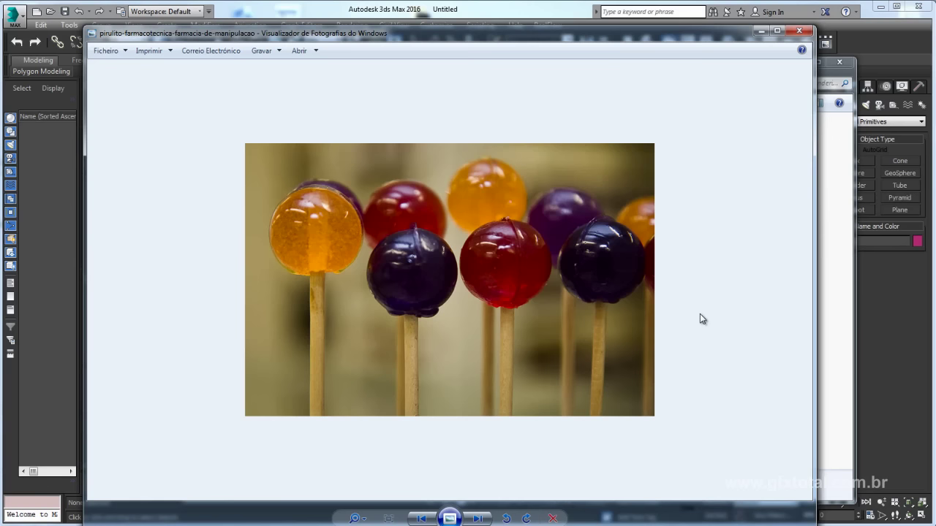
pyautogui.press('Right')
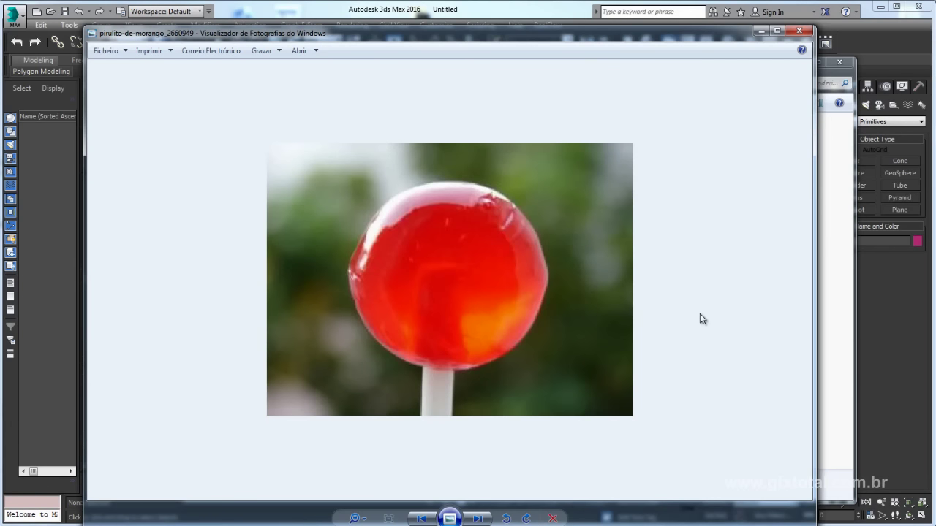
pyautogui.press('Right')
pyautogui.press('Right')
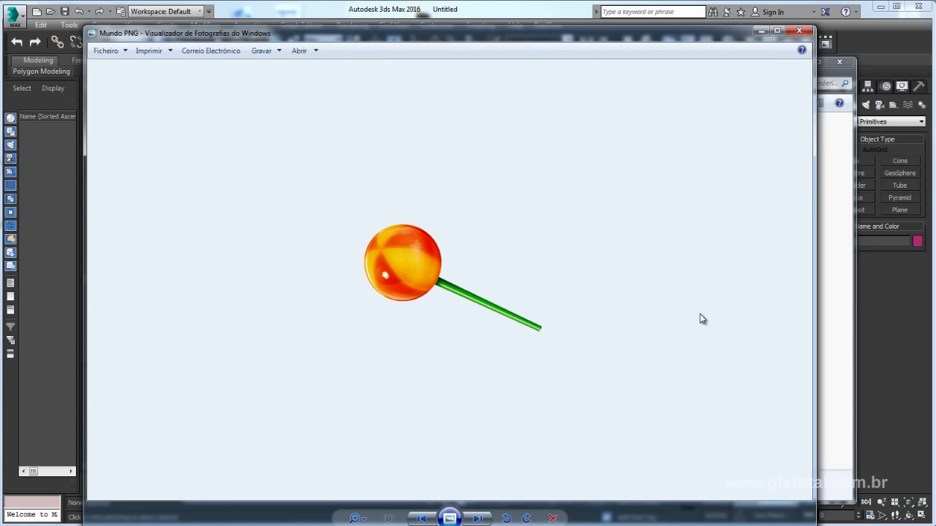
pyautogui.press('Right')
pyautogui.press('Right')
pyautogui.press('Right')
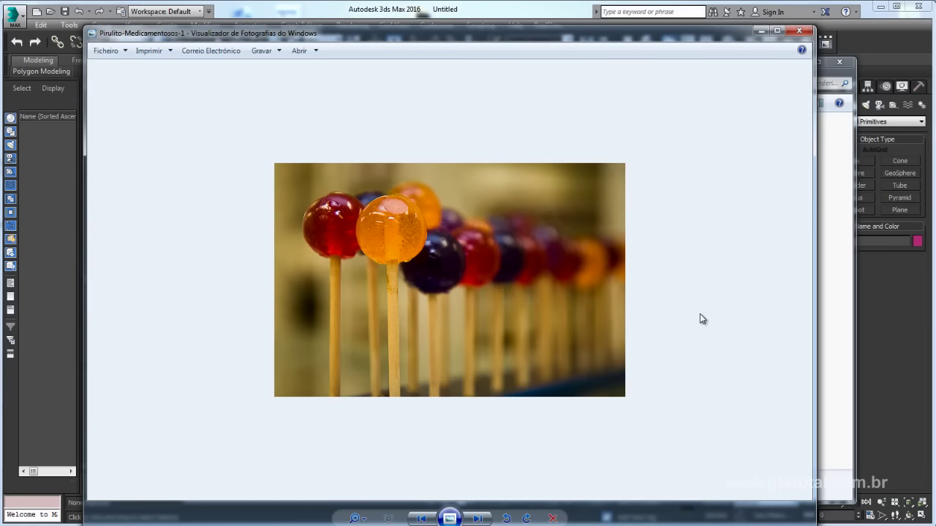
pyautogui.press('Right')
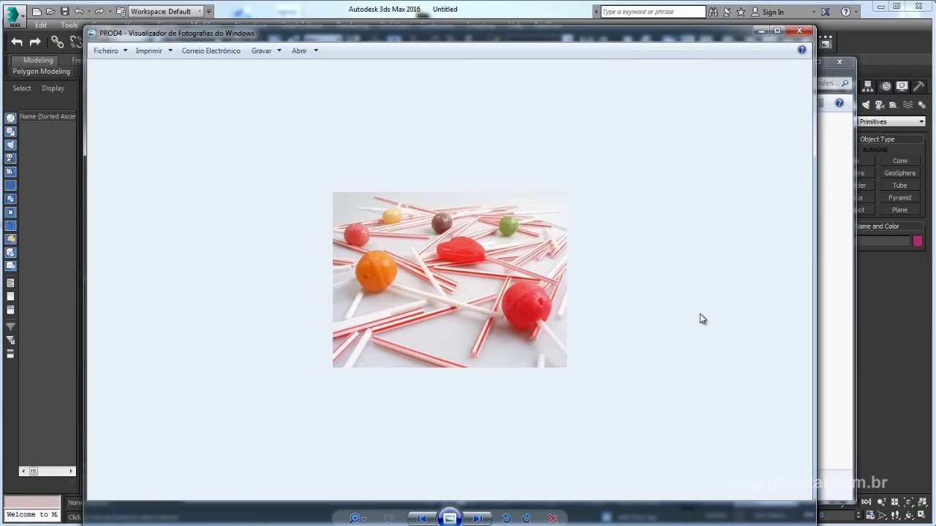
pyautogui.press('Right')
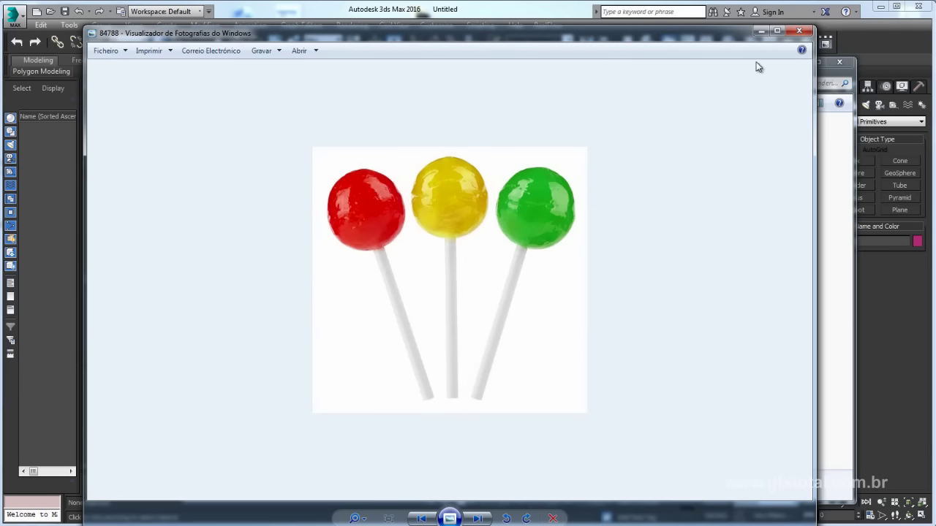
pyautogui.click(799, 30)
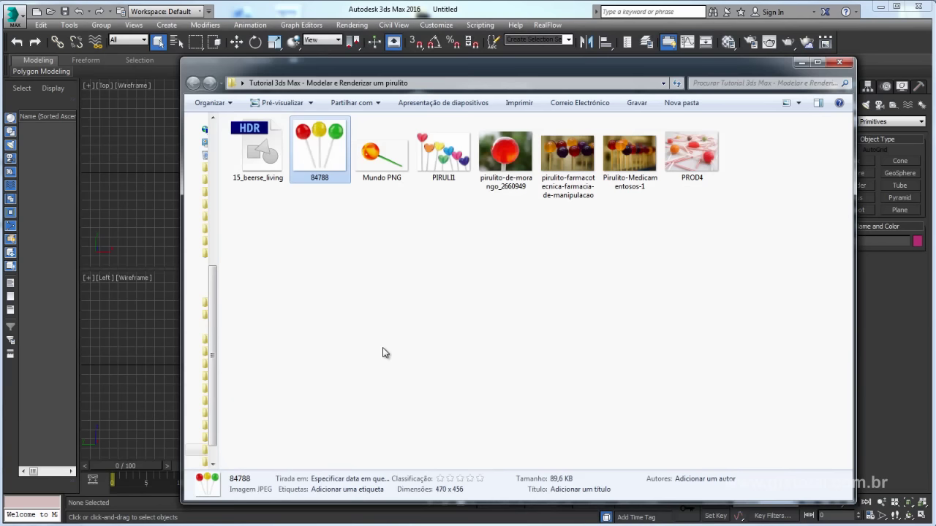
# Open 15_beerse_living.hdr in Photoshop, then return to the 3ds Max perspective view
pyautogui.click(256, 152)
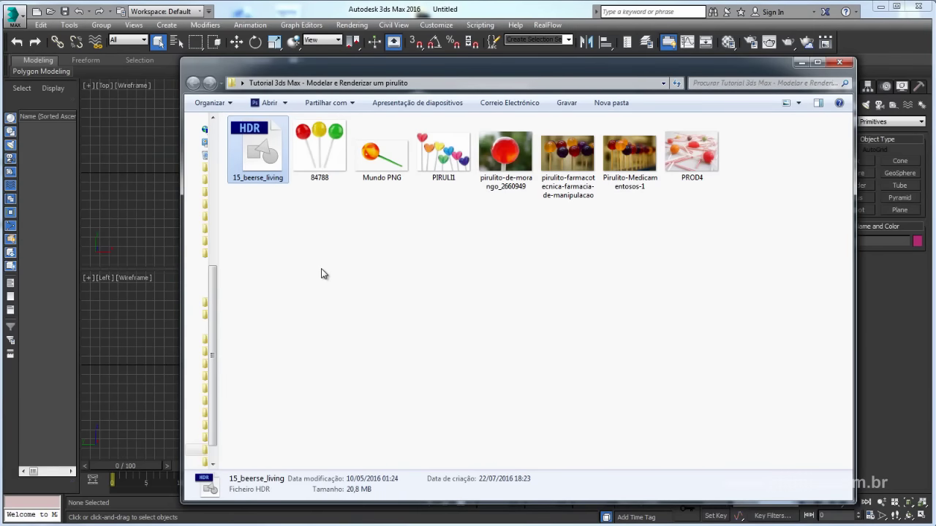
pyautogui.moveTo(257, 150)
pyautogui.doubleClick(261, 148)
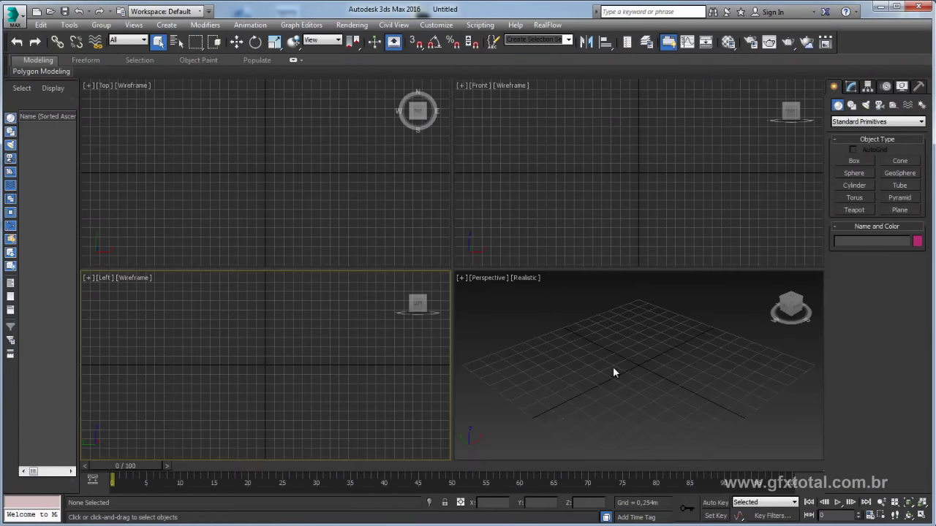
pyautogui.click(612, 367)
# Create a sphere in the Front viewport
pyautogui.click(627, 162)
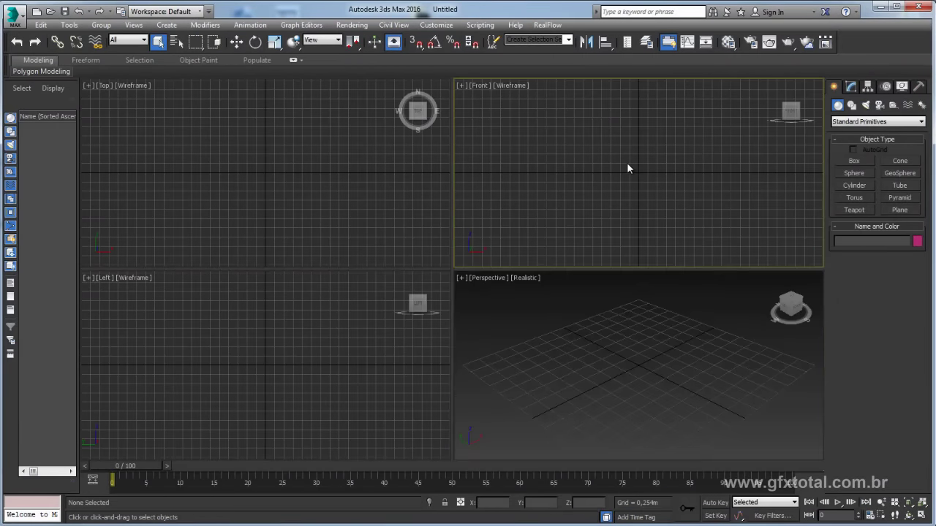
pyautogui.moveTo(638, 163)
pyautogui.mouseDown(button='middle')
pyautogui.moveTo(626, 207)
pyautogui.moveTo(636, 157)
pyautogui.mouseUp(button='middle')
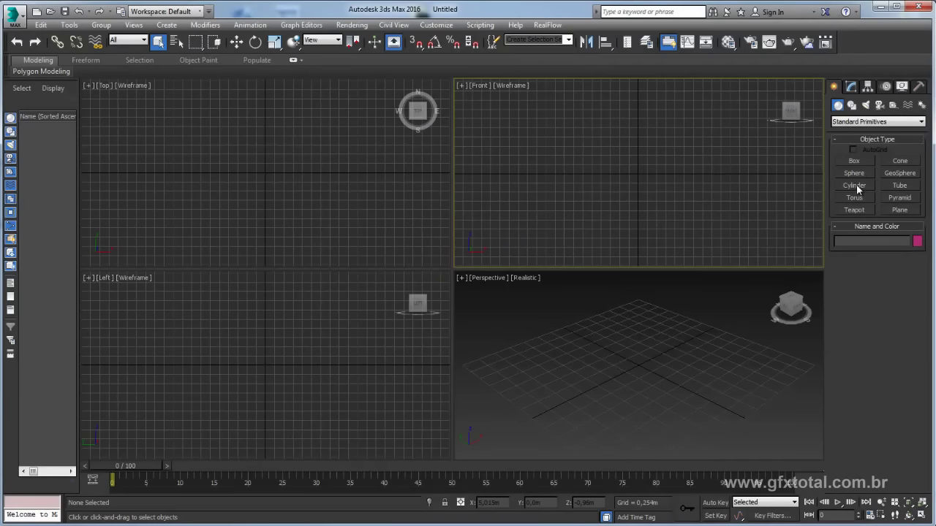
pyautogui.click(854, 173)
pyautogui.moveTo(672, 141); pyautogui.dragTo(600, 162, button='middle')
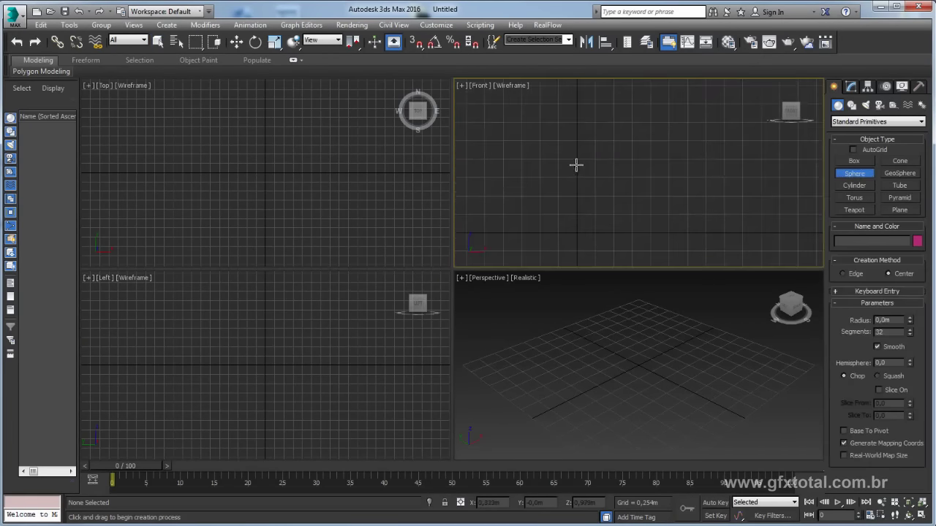
pyautogui.moveTo(576, 160); pyautogui.dragTo(588, 182)
pyautogui.rightClick(588, 182)
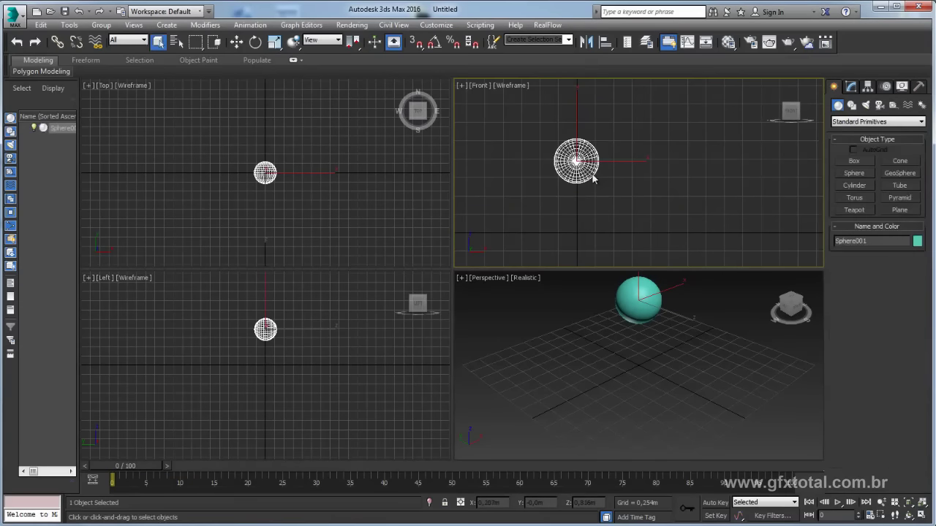
pyautogui.moveTo(567, 168); pyautogui.dragTo(613, 192, button='middle')
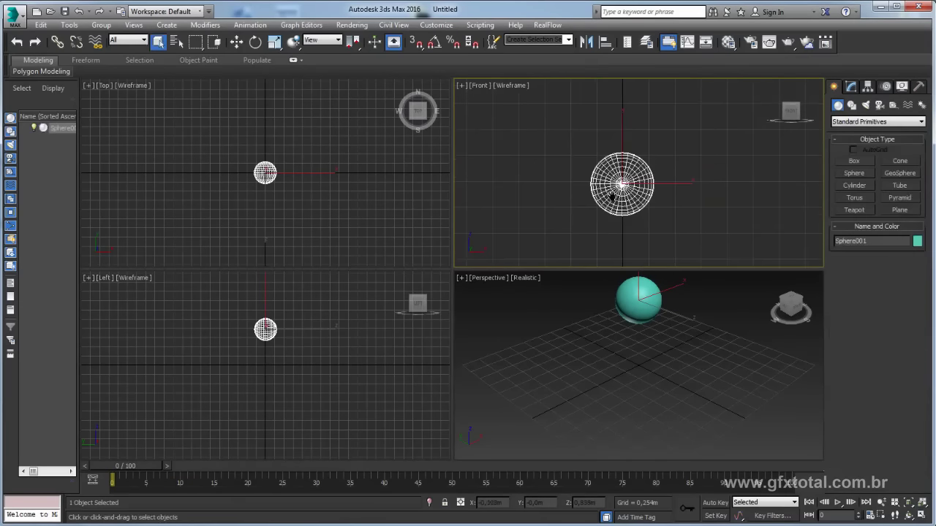
# Maximize the Front view and move the sphere to X position 0
pyautogui.click(922, 516)
pyautogui.scroll(3, 468, 293)
pyautogui.scroll(3, 457, 272)
pyautogui.moveTo(454, 273); pyautogui.dragTo(489, 271, button='middle')
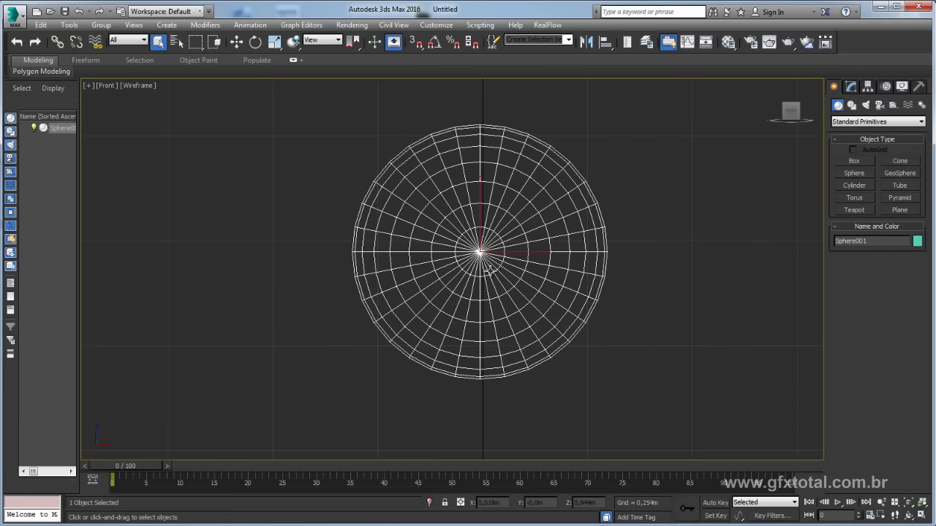
pyautogui.click(236, 42)
pyautogui.moveTo(347, 125); pyautogui.dragTo(531, 310)
pyautogui.moveTo(531, 309)
pyautogui.mouseDown(button='middle')
pyautogui.moveTo(551, 258)
pyautogui.moveTo(536, 311)
pyautogui.mouseUp(button='middle')
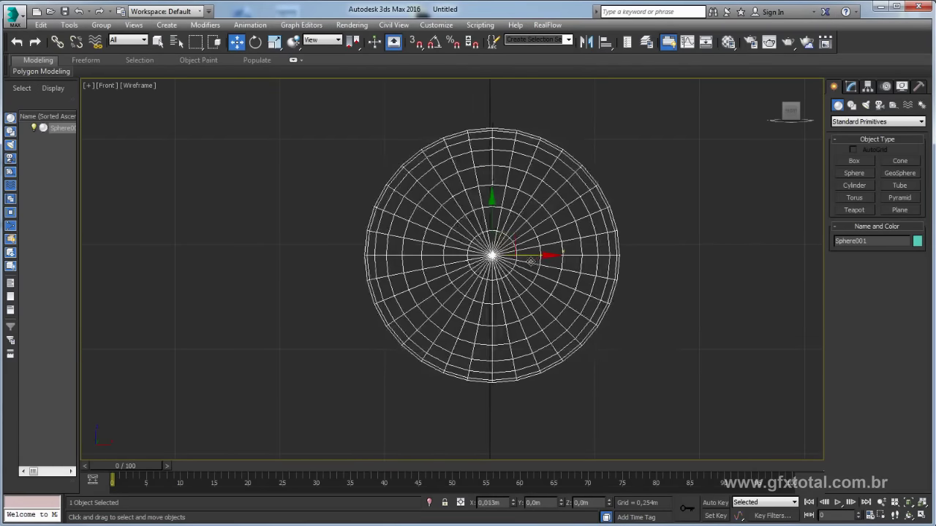
pyautogui.moveTo(533, 254); pyautogui.dragTo(538, 255)
pyautogui.doubleClick(488, 502)
pyautogui.write('0')
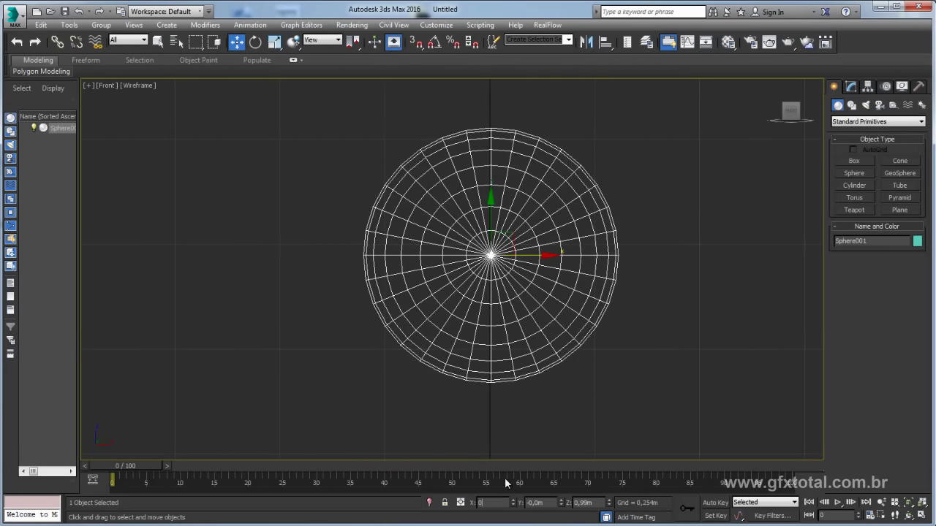
pyautogui.moveTo(524, 254); pyautogui.dragTo(516, 276, button='middle')
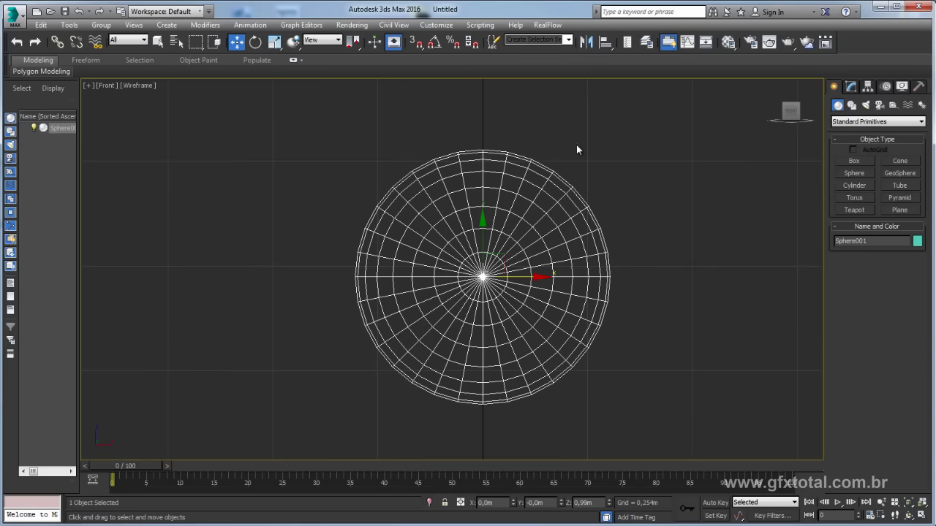
pyautogui.click(851, 105)
# Start a line with its first point at the top of the sphere
pyautogui.click(855, 171)
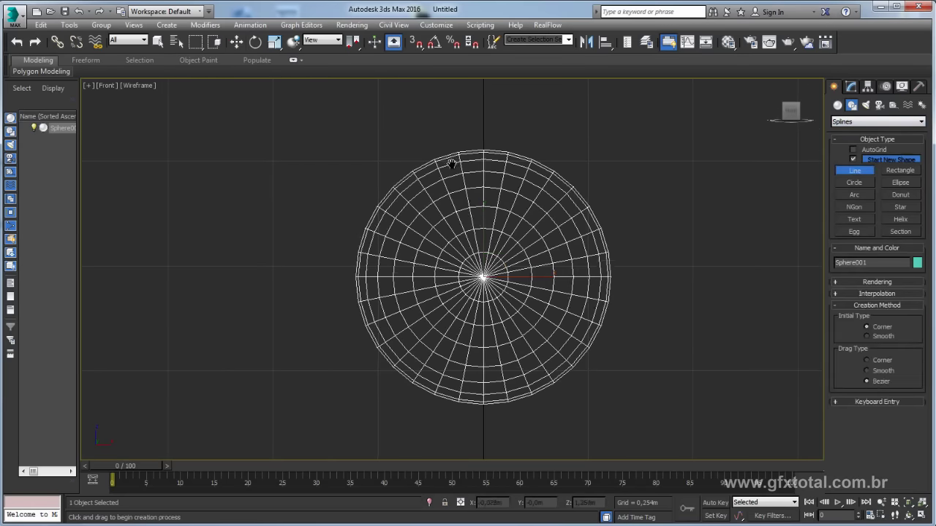
pyautogui.scroll(3, 491, 129)
pyautogui.scroll(5, 495, 129)
pyautogui.scroll(3, 506, 135)
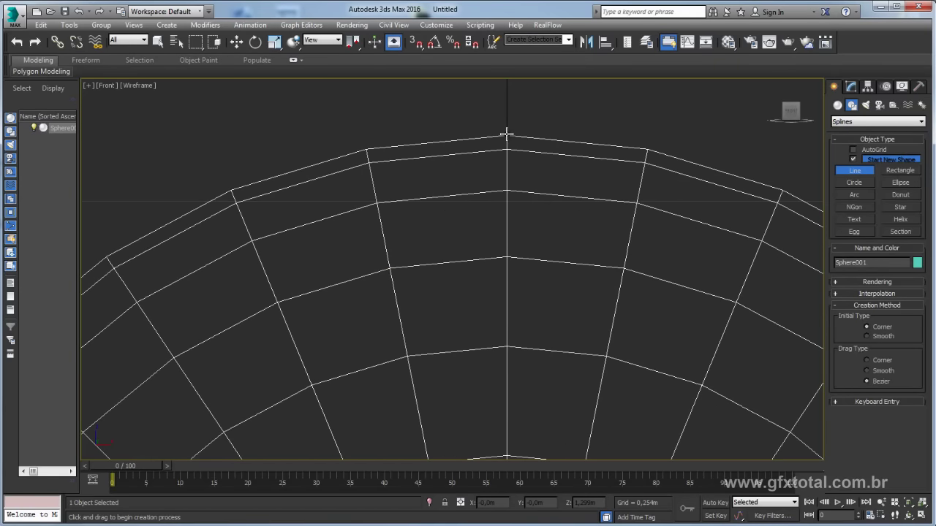
pyautogui.click(506, 135)
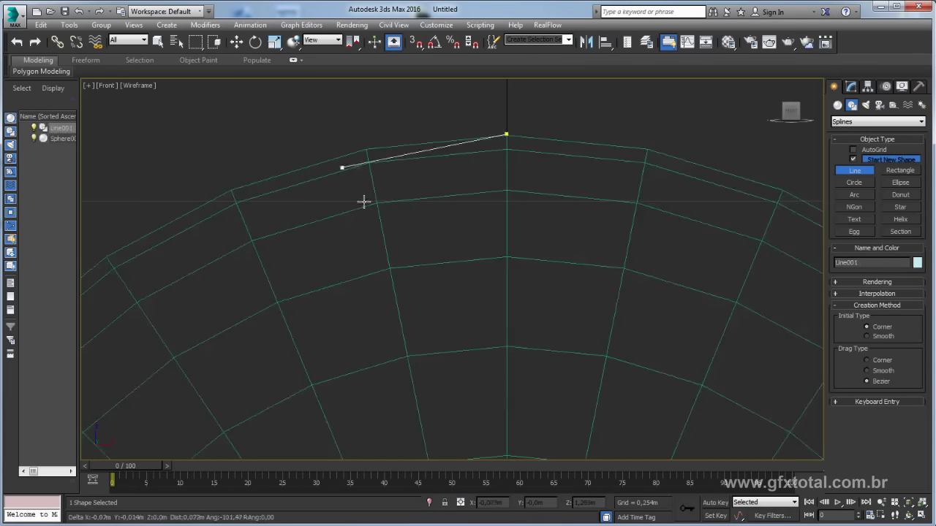
pyautogui.scroll(-5, 404, 203)
pyautogui.moveTo(187, 416); pyautogui.dragTo(324, 244, button='middle')
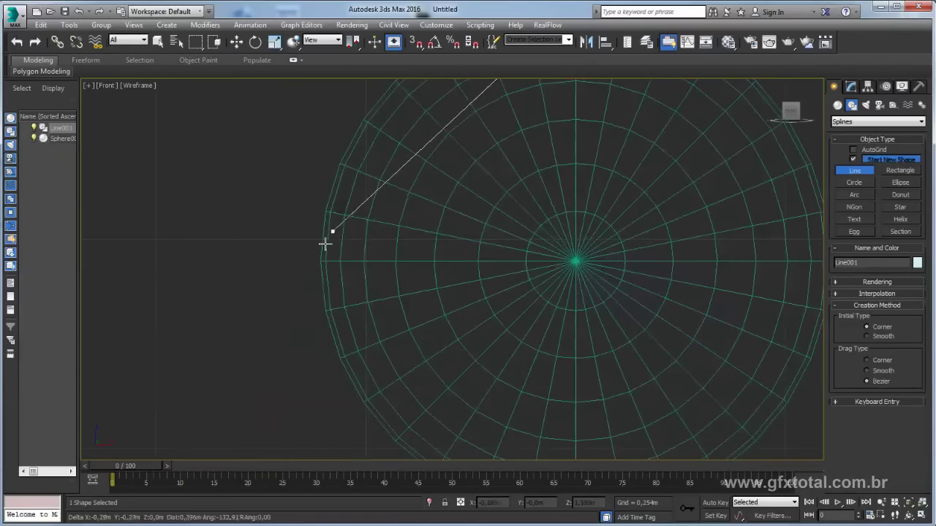
# Add a curved Bezier point on the sphere's left edge and end the line at its bottom
pyautogui.moveTo(320, 261)
pyautogui.mouseDown()
pyautogui.moveTo(326, 417)
pyautogui.moveTo(483, 412)
pyautogui.mouseUp()
pyautogui.moveTo(483, 413); pyautogui.dragTo(497, 244, button='middle')
pyautogui.scroll(2, 470, 246)
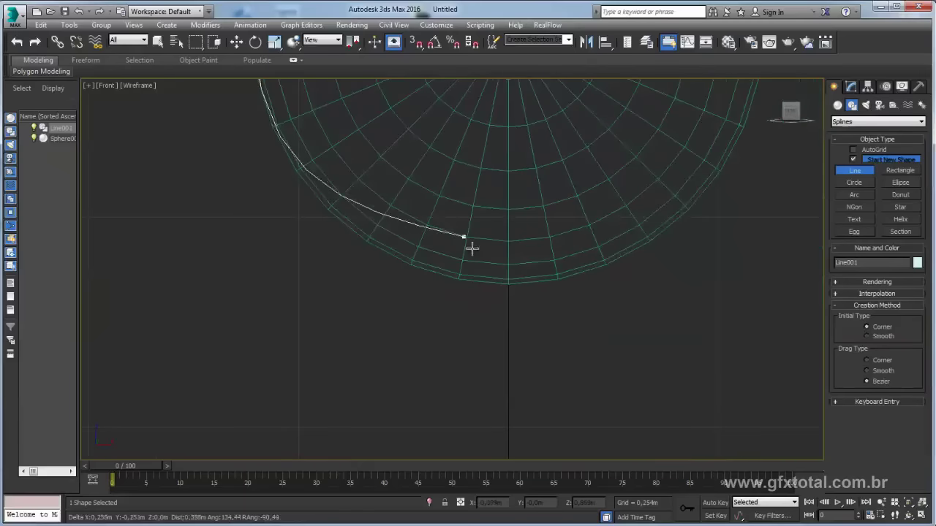
pyautogui.scroll(2, 513, 292)
pyautogui.scroll(2, 489, 270)
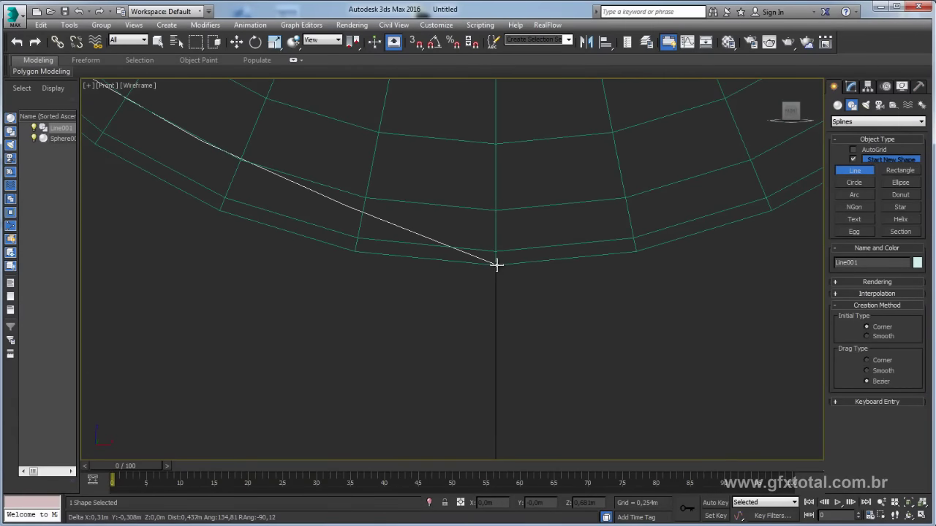
pyautogui.click(496, 265)
pyautogui.rightClick(516, 217)
pyautogui.scroll(-5, 516, 217)
pyautogui.moveTo(480, 215); pyautogui.dragTo(487, 355, button='middle')
pyautogui.scroll(-2, 487, 355)
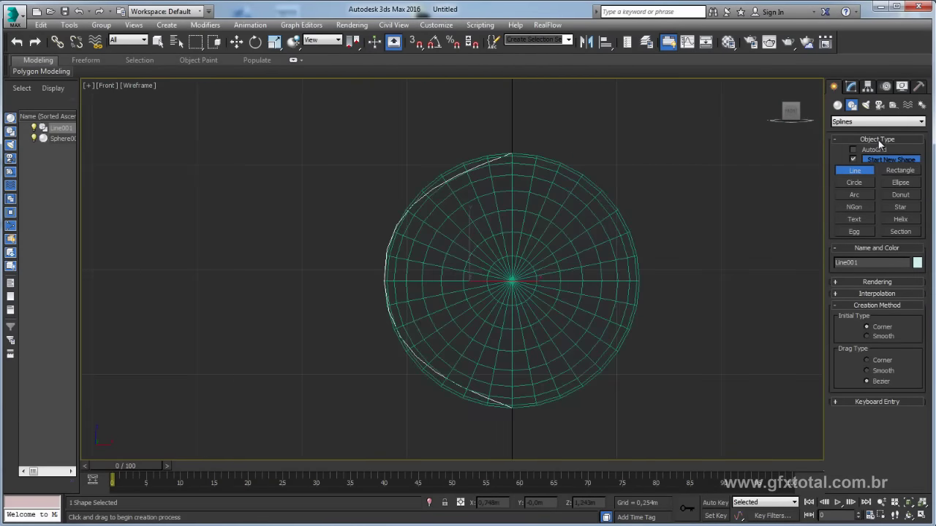
pyautogui.click(850, 86)
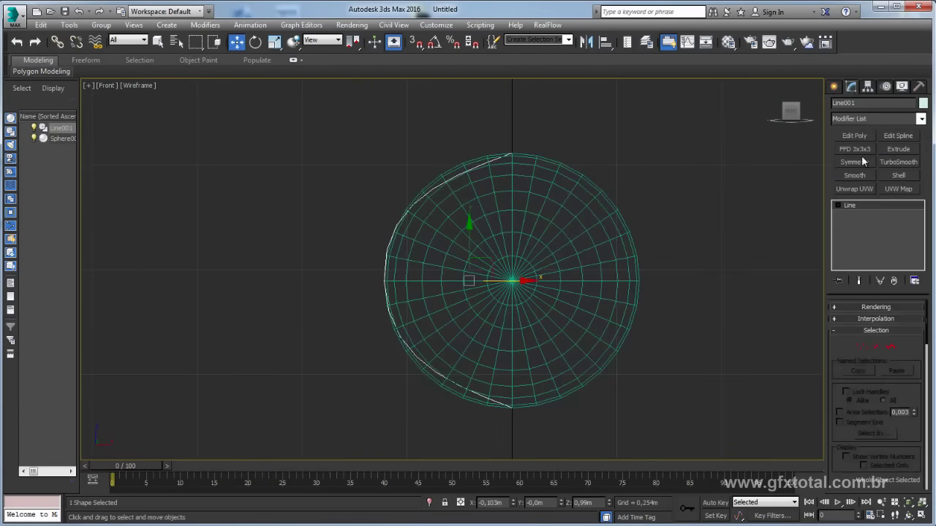
# Convert the line's top and bottom vertices to Bezier
pyautogui.click(861, 346)
pyautogui.moveTo(616, 100); pyautogui.dragTo(480, 428)
pyautogui.moveTo(501, 293); pyautogui.dragTo(461, 277, button='middle')
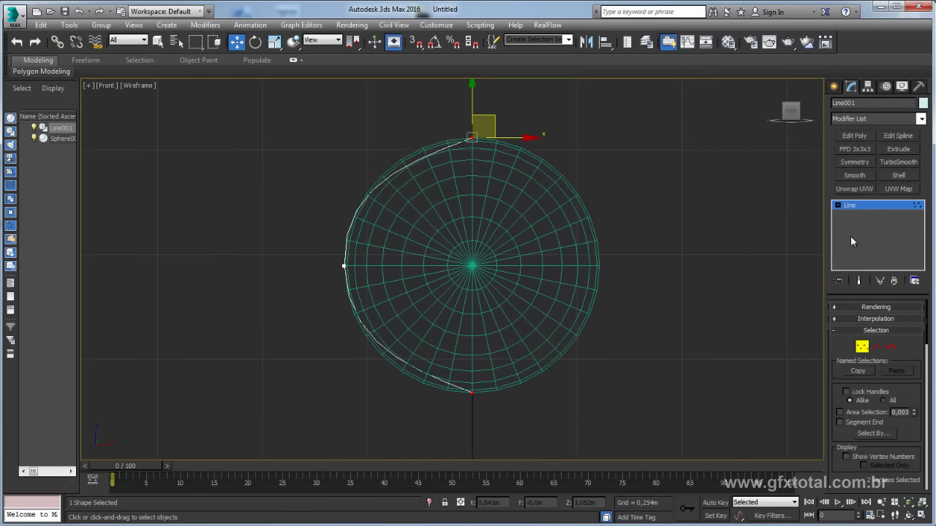
pyautogui.rightClick(469, 145)
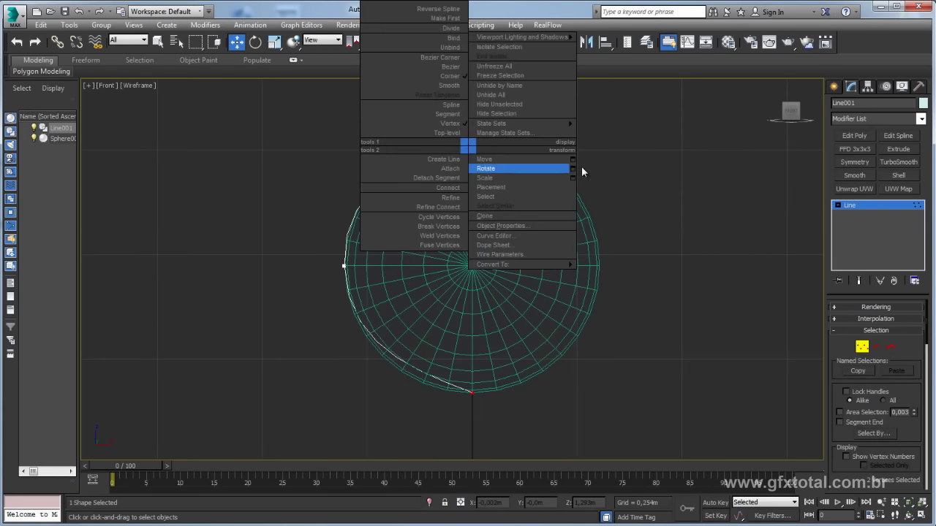
pyautogui.click(450, 66)
# Rotate the top vertex's Bezier handle toward horizontal
pyautogui.moveTo(462, 150)
pyautogui.mouseDown(button='middle')
pyautogui.moveTo(480, 220)
pyautogui.moveTo(457, 185)
pyautogui.mouseUp(button='middle')
pyautogui.scroll(4, 480, 220)
pyautogui.scroll(2, 497, 205)
pyautogui.scroll(-3, 458, 185)
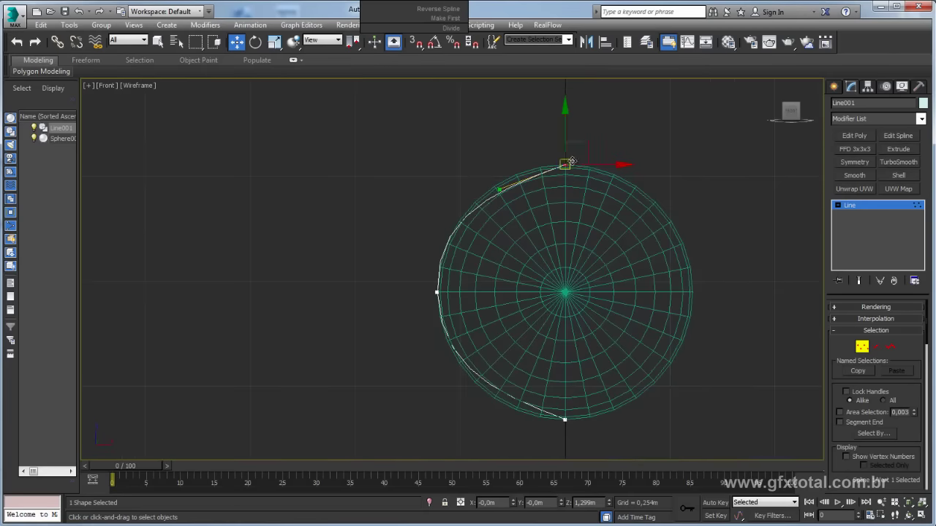
pyautogui.scroll(2, 527, 193)
pyautogui.press('e')
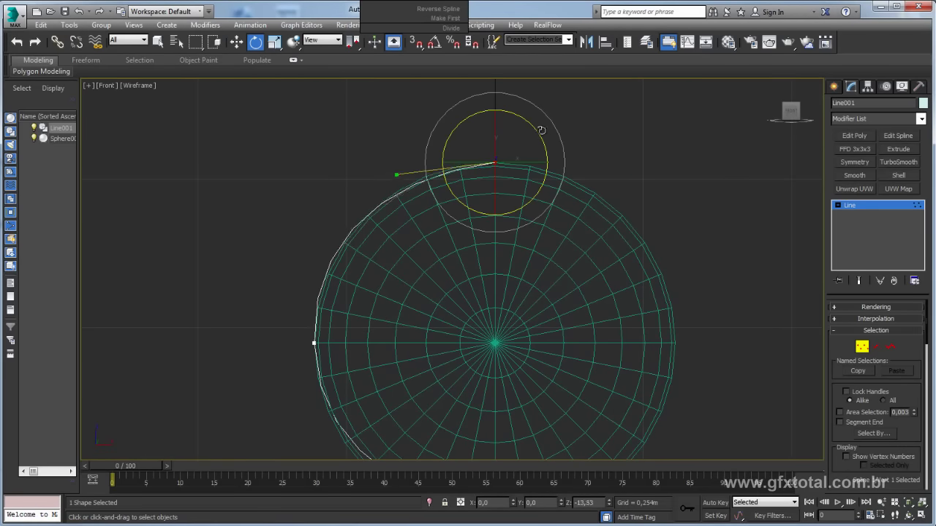
pyautogui.moveTo(528, 122); pyautogui.dragTo(547, 134)
pyautogui.scroll(2, 593, 186)
pyautogui.scroll(-3, 494, 290)
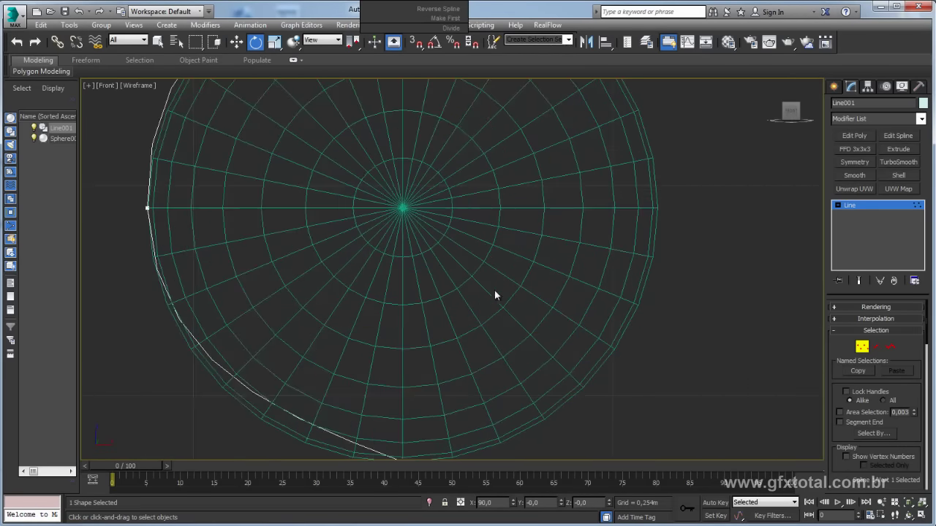
pyautogui.scroll(-2, 498, 276)
# Turn the bottom vertex's handle left and lift the vertex toward the sphere centre
pyautogui.moveTo(487, 302); pyautogui.dragTo(420, 372)
pyautogui.scroll(4, 472, 318)
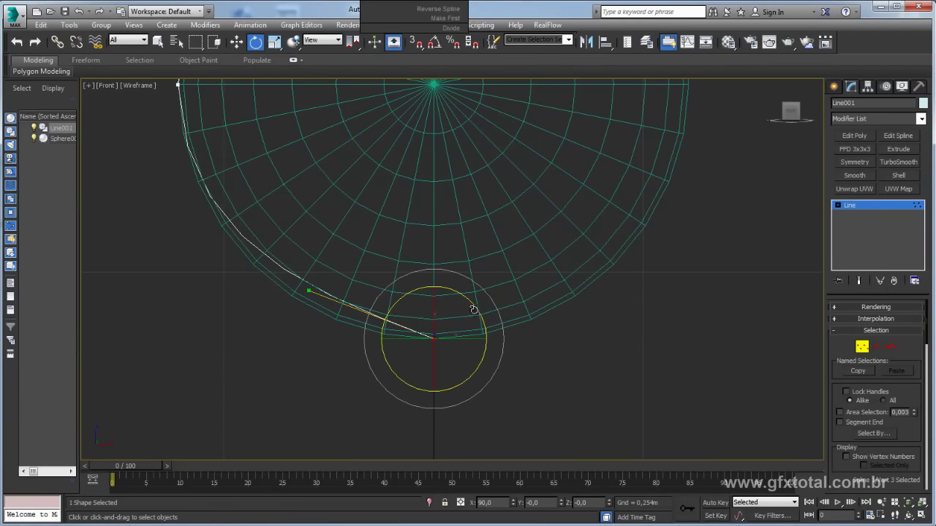
pyautogui.moveTo(475, 309); pyautogui.dragTo(415, 364)
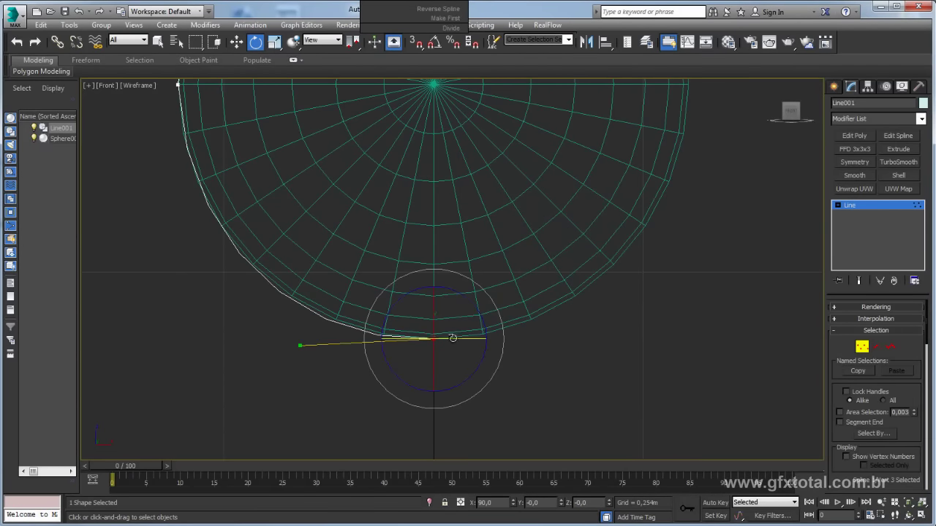
pyautogui.press('w')
pyautogui.moveTo(432, 312); pyautogui.dragTo(433, 201)
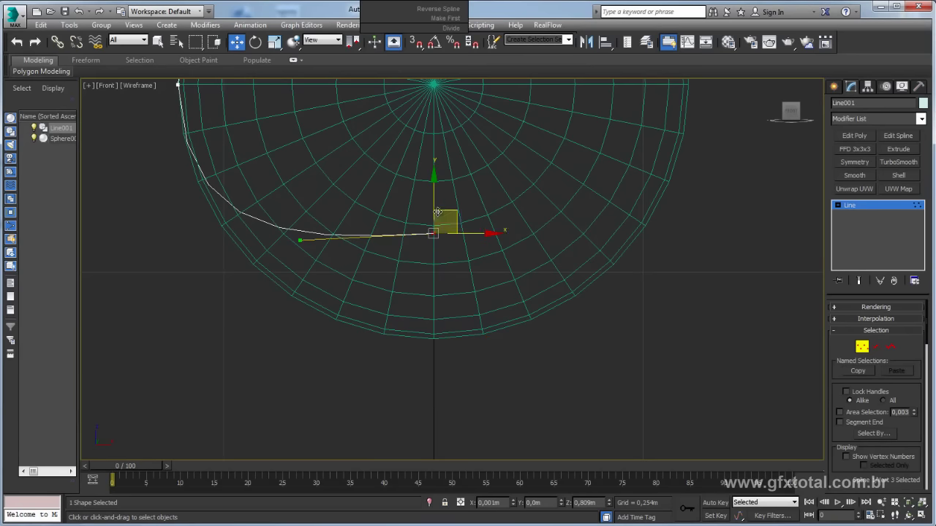
# Tilt and fine-tune the bottom vertex's handle to reshape the curve
pyautogui.press('e')
pyautogui.moveTo(402, 193); pyautogui.dragTo(380, 240)
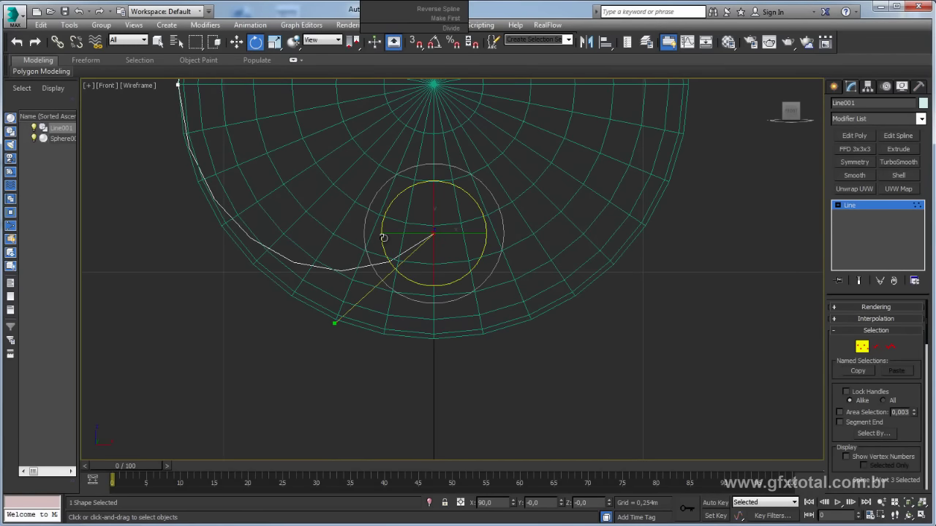
pyautogui.moveTo(380, 240); pyautogui.dragTo(417, 299, button='middle')
pyautogui.scroll(-3, 452, 246)
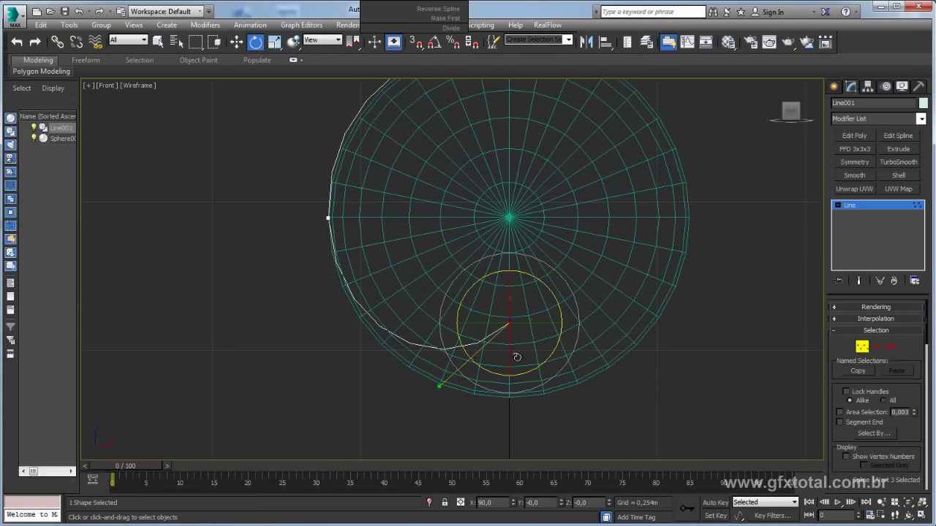
pyautogui.moveTo(516, 357); pyautogui.dragTo(524, 308, button='middle')
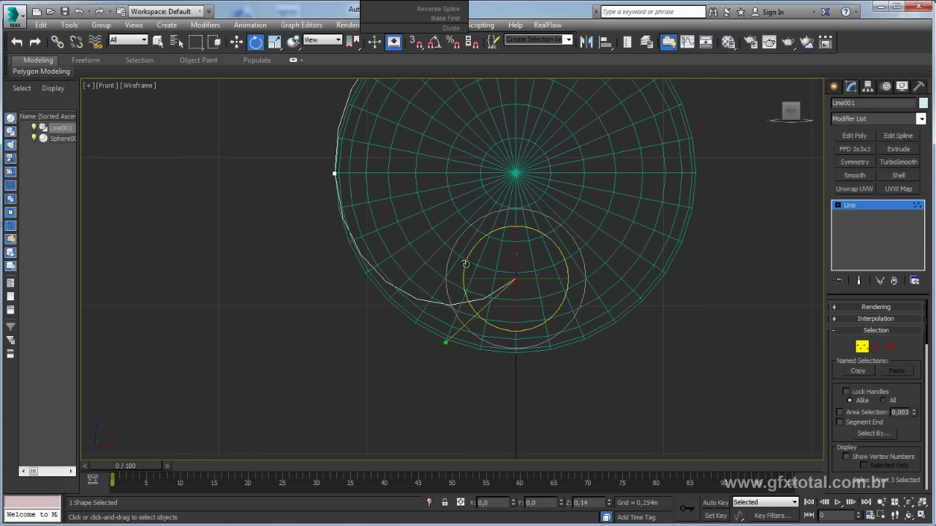
pyautogui.moveTo(466, 266)
pyautogui.mouseDown()
pyautogui.moveTo(465, 298)
pyautogui.moveTo(472, 253)
pyautogui.mouseUp()
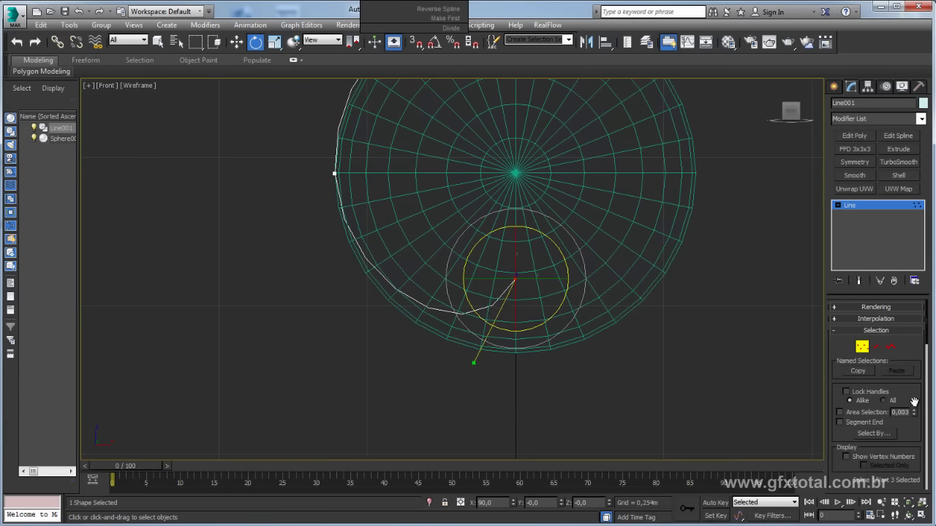
pyautogui.scroll(-2, 913, 401)
pyautogui.scroll(-2, 899, 417)
pyautogui.scroll(-2, 881, 435)
pyautogui.scroll(-2, 862, 449)
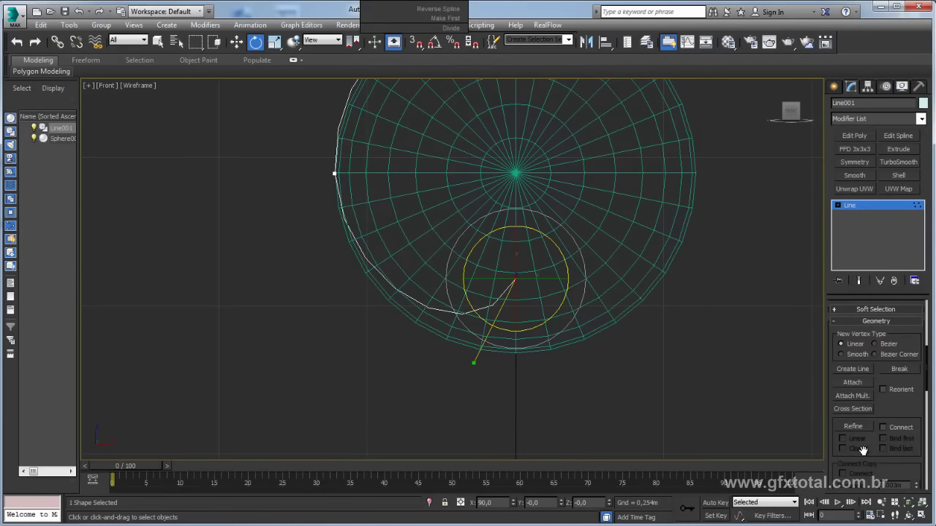
# Refine the line with a new point on its lower curve and move it down
pyautogui.click(856, 427)
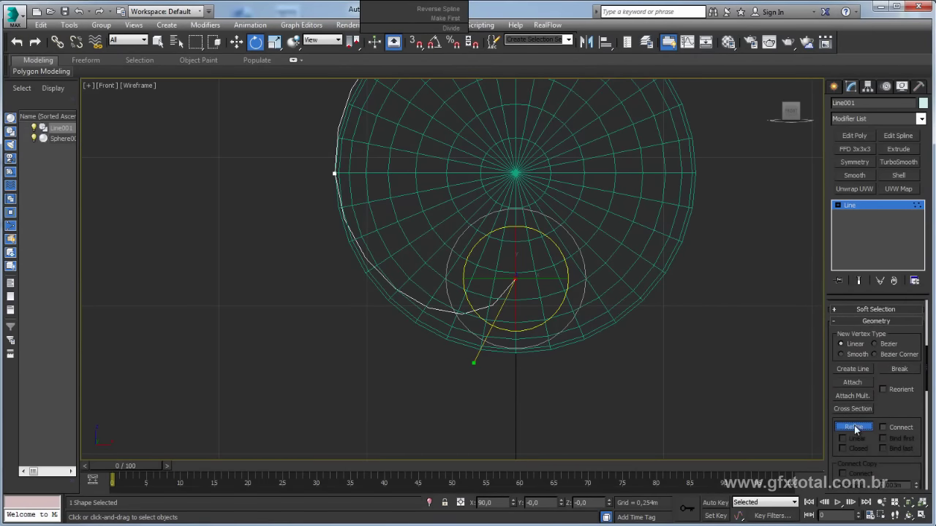
pyautogui.click(473, 310)
pyautogui.press('w')
pyautogui.click(473, 313)
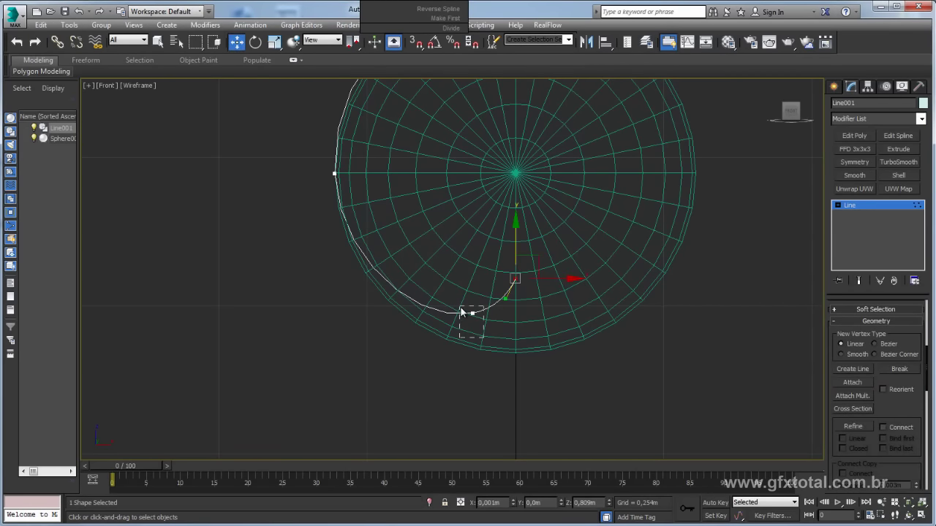
pyautogui.moveTo(485, 290)
pyautogui.mouseDown()
pyautogui.moveTo(488, 318)
pyautogui.moveTo(511, 316)
pyautogui.mouseUp()
pyautogui.press('e')
pyautogui.press('w')
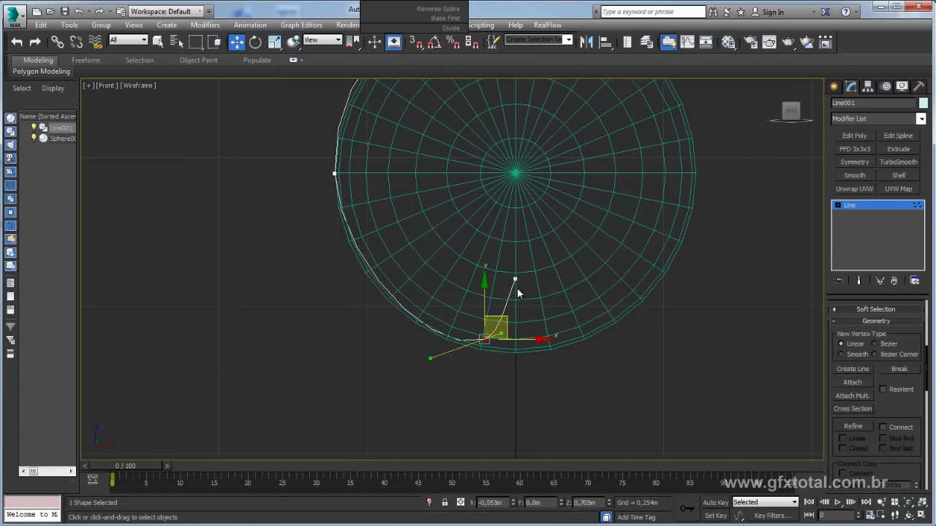
pyautogui.scroll(3, 517, 288)
# Add another point near the bottom and reposition the line's inner end point
pyautogui.click(851, 426)
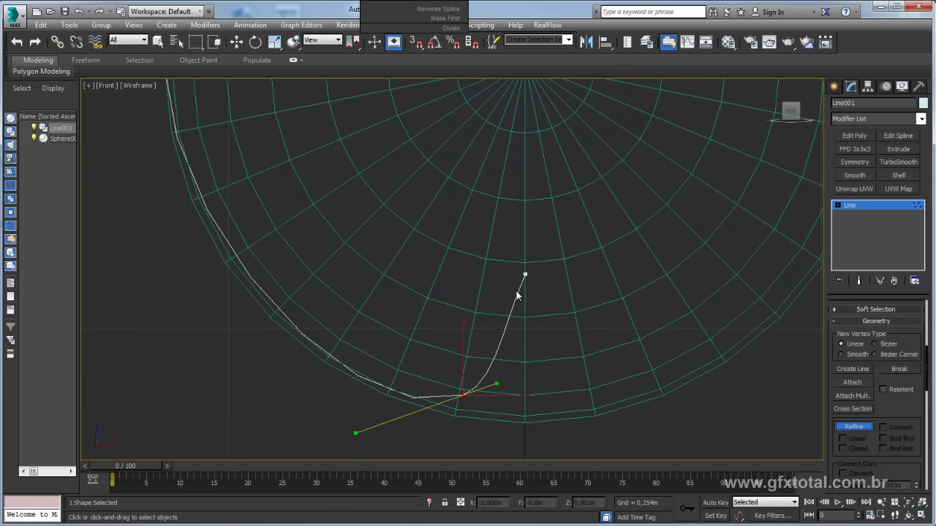
pyautogui.click(517, 290)
pyautogui.rightClick(520, 300)
pyautogui.click(525, 275)
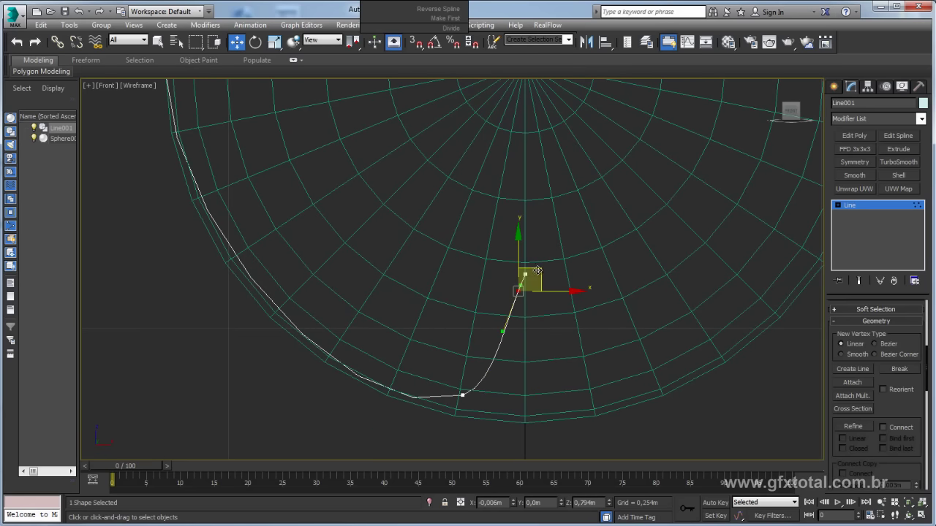
pyautogui.moveTo(524, 275); pyautogui.dragTo(508, 277)
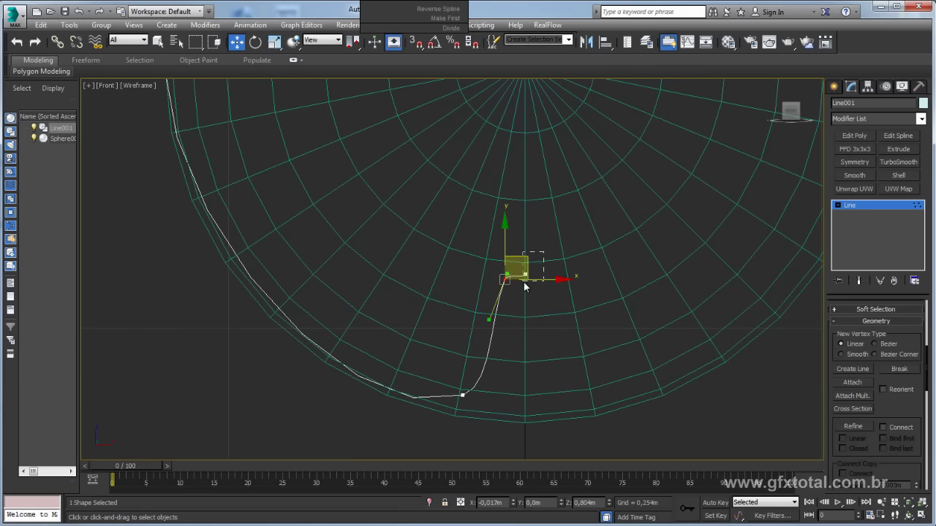
pyautogui.press('e')
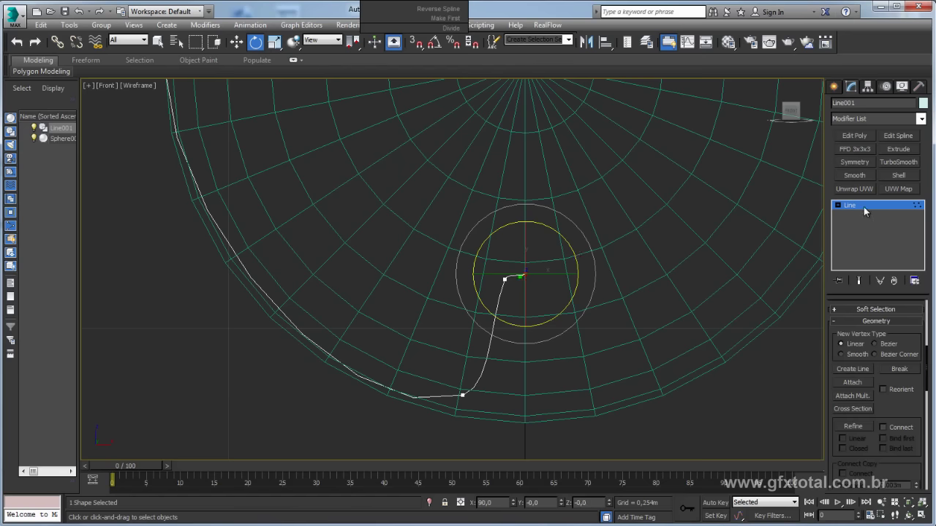
# Exit Vertex sub-object level and frame the whole sphere
pyautogui.click(864, 207)
pyautogui.scroll(-4, 526, 212)
pyautogui.moveTo(533, 244); pyautogui.dragTo(492, 297, button='middle')
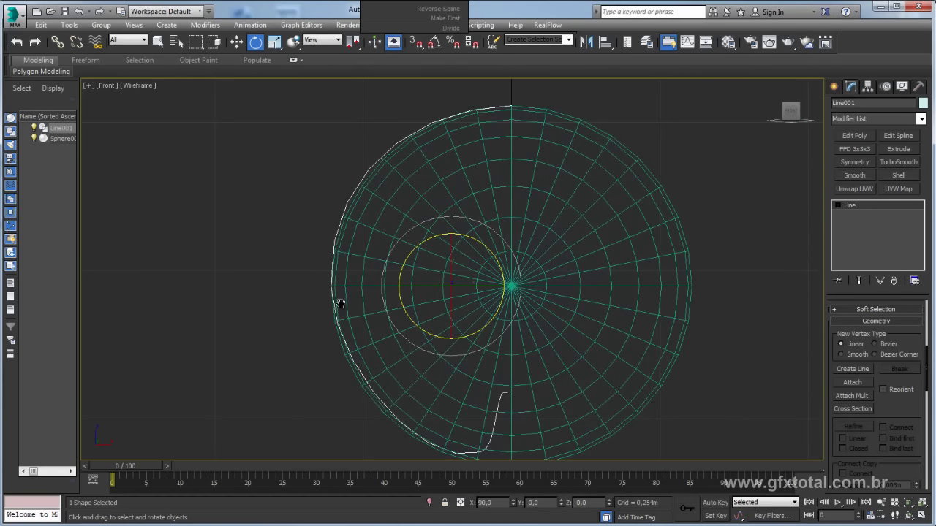
pyautogui.moveTo(339, 303); pyautogui.dragTo(413, 267, button='middle')
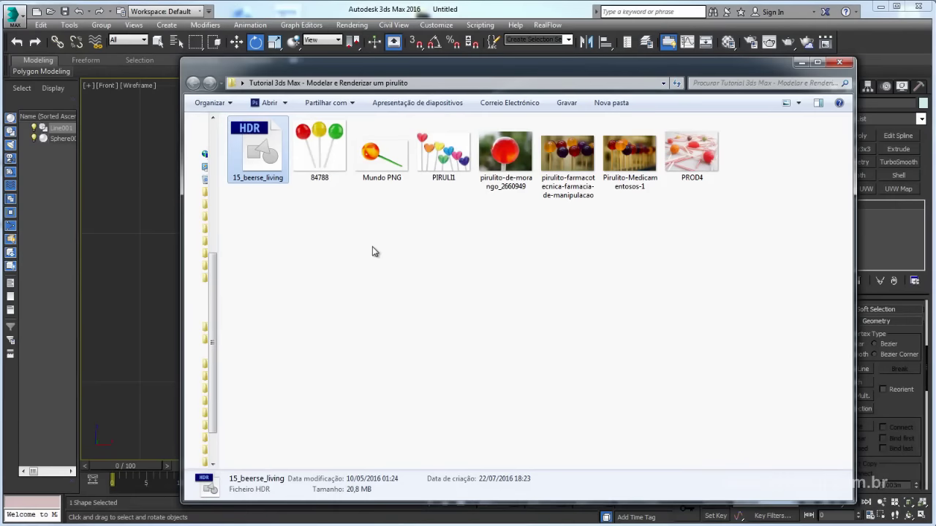
pyautogui.doubleClick(333, 173)
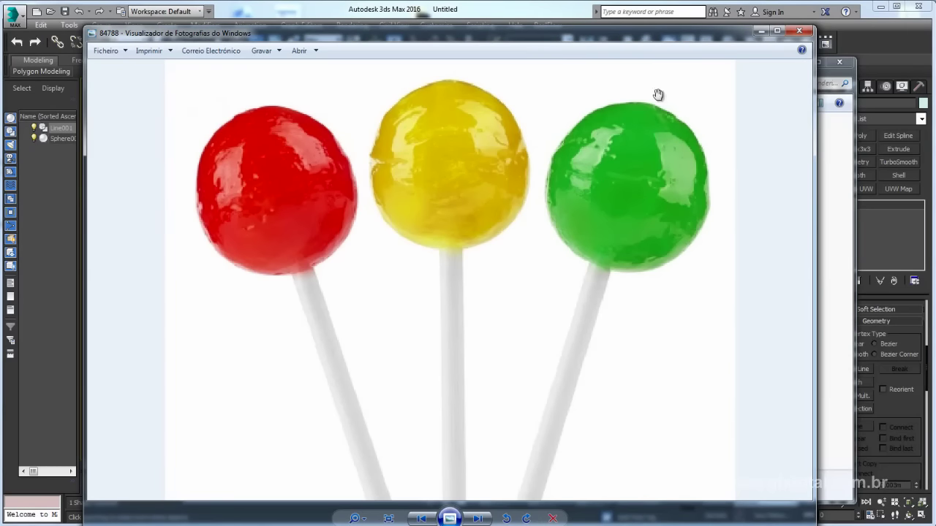
pyautogui.click(761, 31)
# Minimize Explorer and return to Line001's Vertex level
pyautogui.click(799, 71)
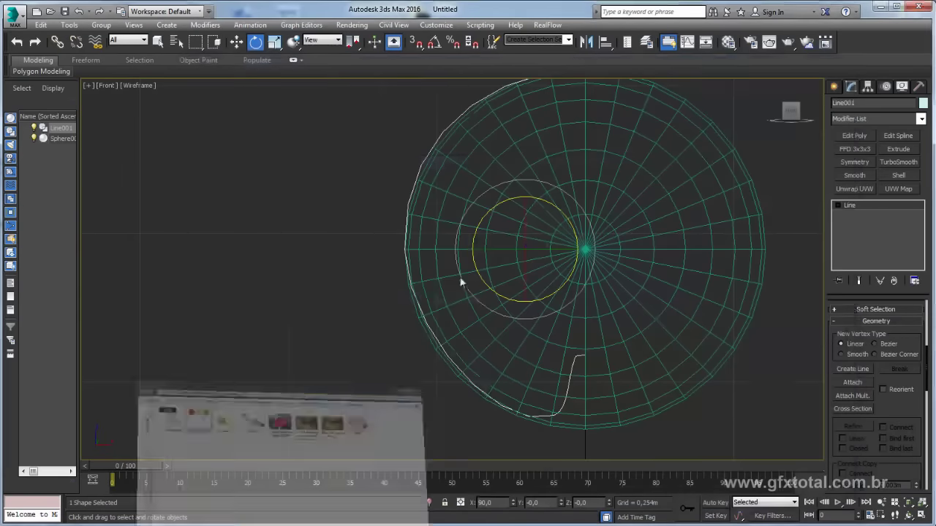
pyautogui.moveTo(460, 278); pyautogui.dragTo(440, 322, button='middle')
pyautogui.moveTo(896, 412); pyautogui.dragTo(868, 222)
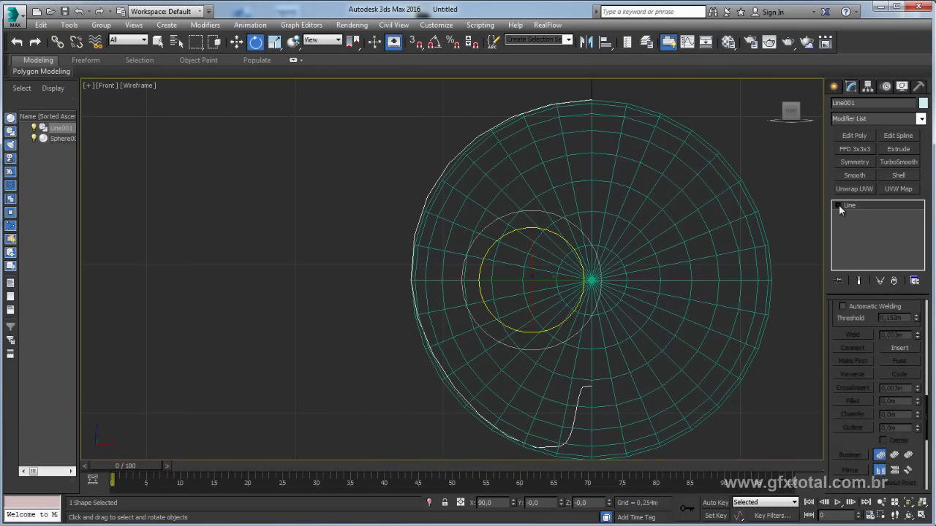
pyautogui.click(866, 216)
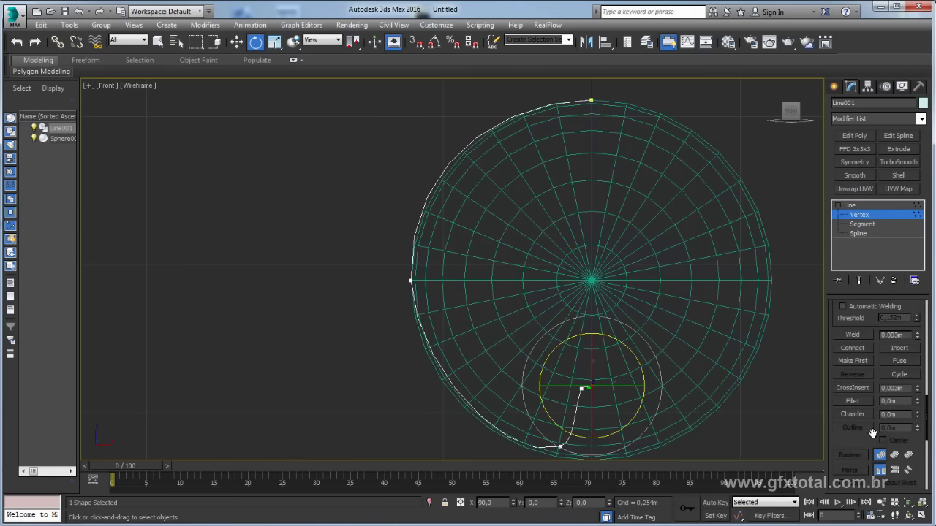
pyautogui.scroll(2, 873, 437)
pyautogui.scroll(2, 883, 444)
# Refine two new points onto the line's left side and nudge one outward
pyautogui.click(854, 396)
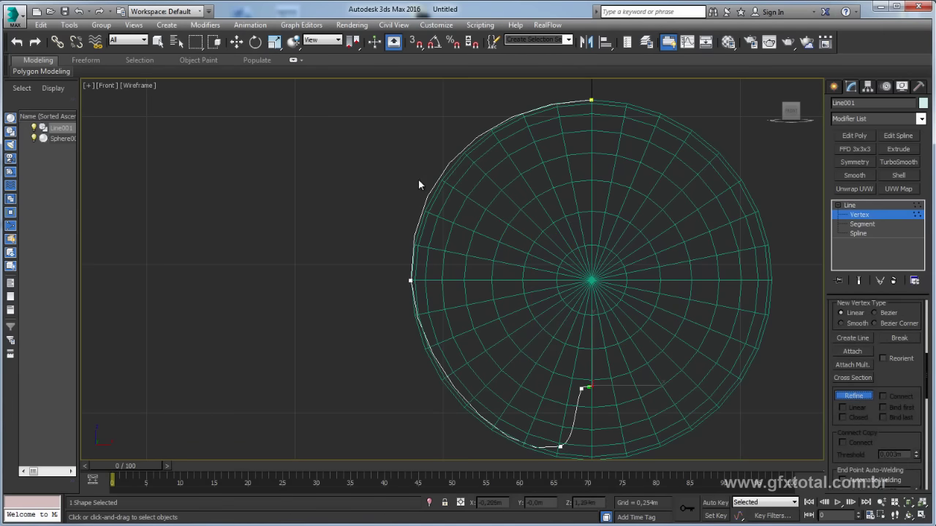
pyautogui.click(412, 251)
pyautogui.click(415, 315)
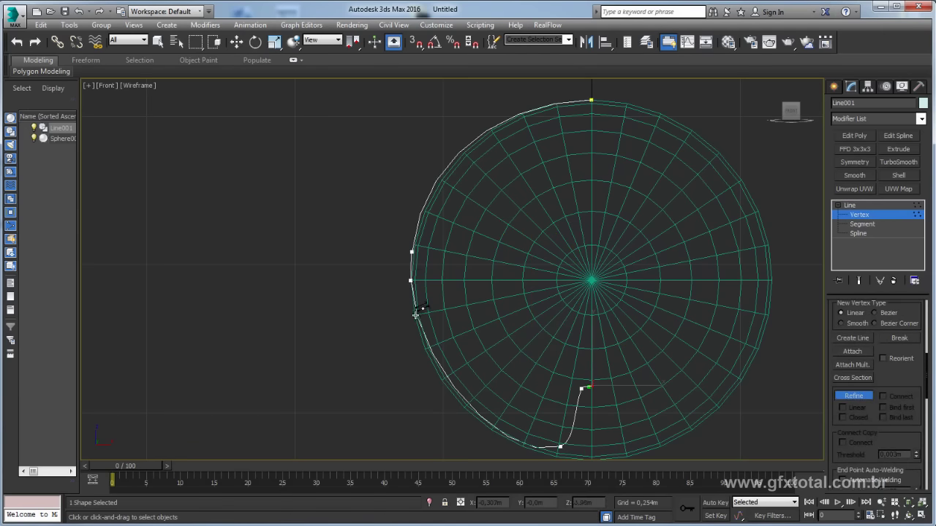
pyautogui.rightClick(405, 310)
pyautogui.moveTo(410, 280); pyautogui.dragTo(403, 279)
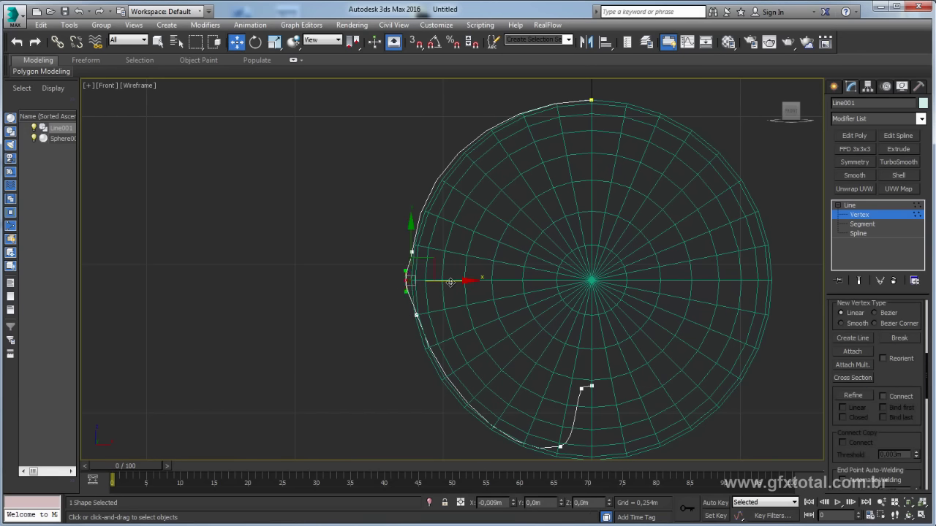
# Scale the vertex's Bezier handles vertically, then exit Vertex level
pyautogui.click(274, 42)
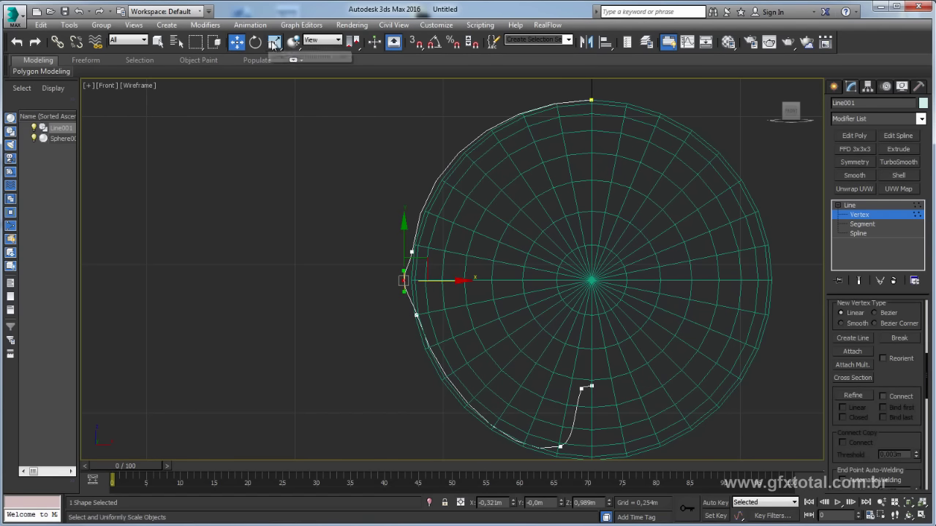
pyautogui.moveTo(404, 234); pyautogui.dragTo(401, 178)
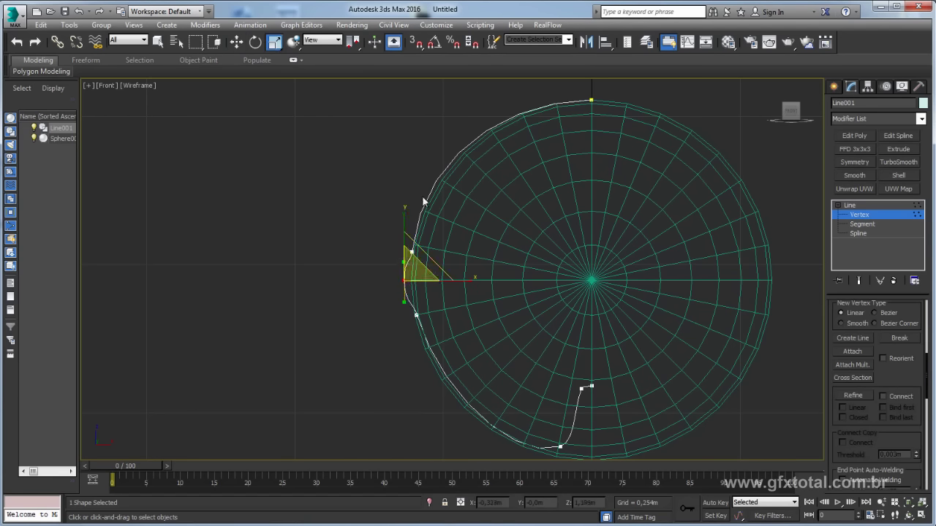
pyautogui.click(850, 207)
pyautogui.scroll(-3, 679, 231)
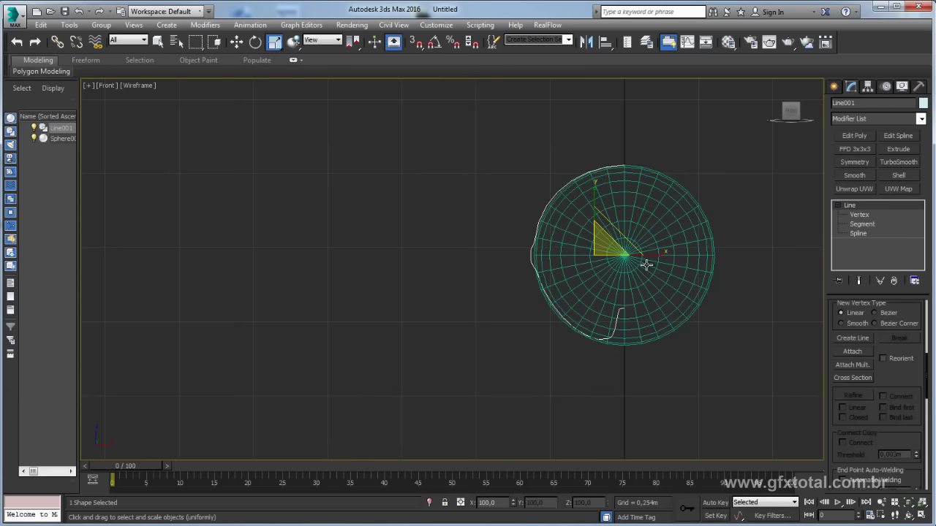
# Switch to Perspective view and delete the reference sphere Sphere001
pyautogui.press('p')
pyautogui.keyDown('alt'); pyautogui.moveTo(658, 248); pyautogui.dragTo(691, 277, button='middle'); pyautogui.keyUp('alt')
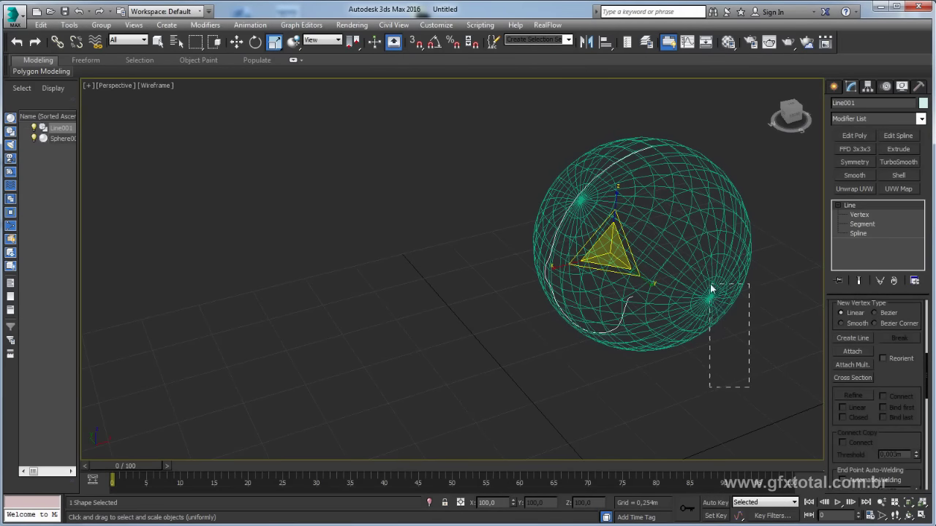
pyautogui.moveTo(712, 288)
pyautogui.mouseDown()
pyautogui.moveTo(707, 280)
pyautogui.moveTo(606, 345)
pyautogui.mouseUp()
pyautogui.press('Delete')
# Apply a Lathe modifier to Line001
pyautogui.moveTo(606, 345); pyautogui.dragTo(439, 329, button='middle')
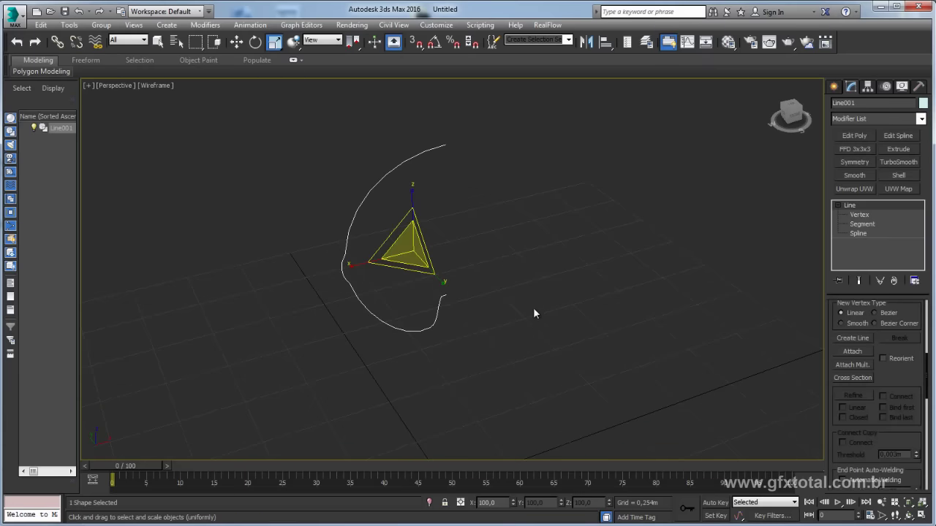
pyautogui.click(920, 119)
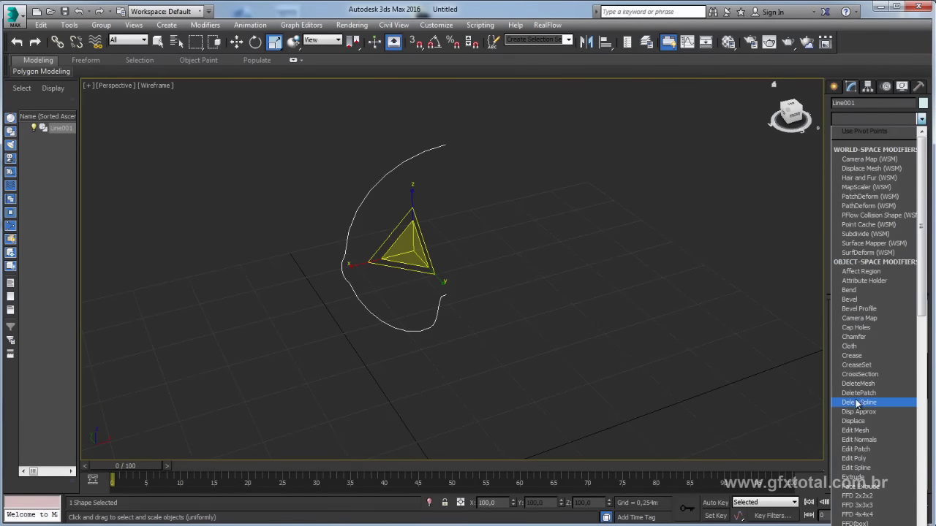
pyautogui.scroll(-2, 857, 402)
pyautogui.scroll(-3, 857, 403)
pyautogui.scroll(-2, 857, 395)
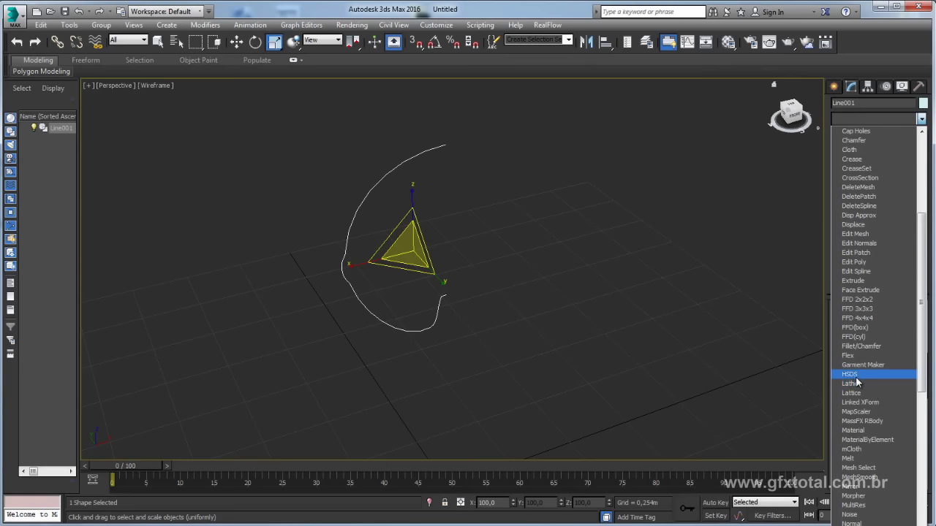
pyautogui.click(855, 383)
# Switch the viewport to Realistic shading with F3
pyautogui.moveTo(671, 281); pyautogui.dragTo(637, 296, button='middle')
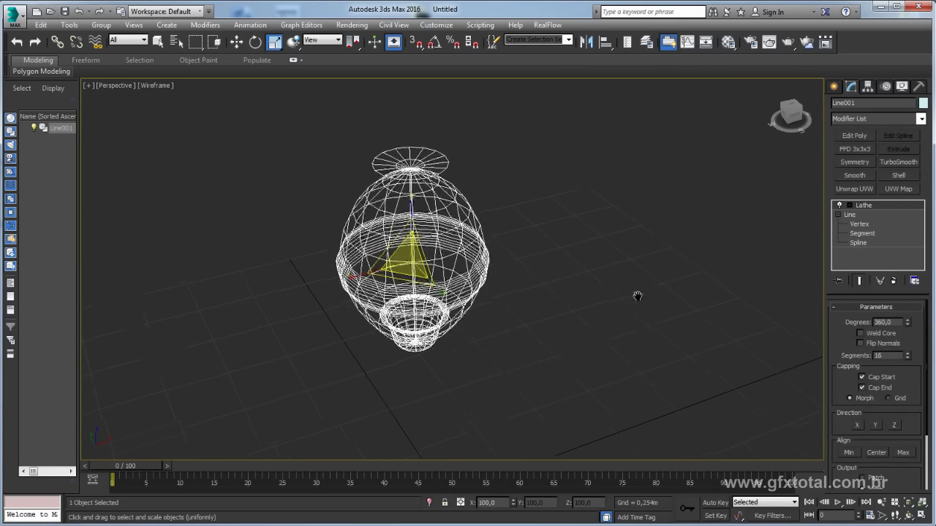
pyautogui.press('F3')
pyautogui.press('r')
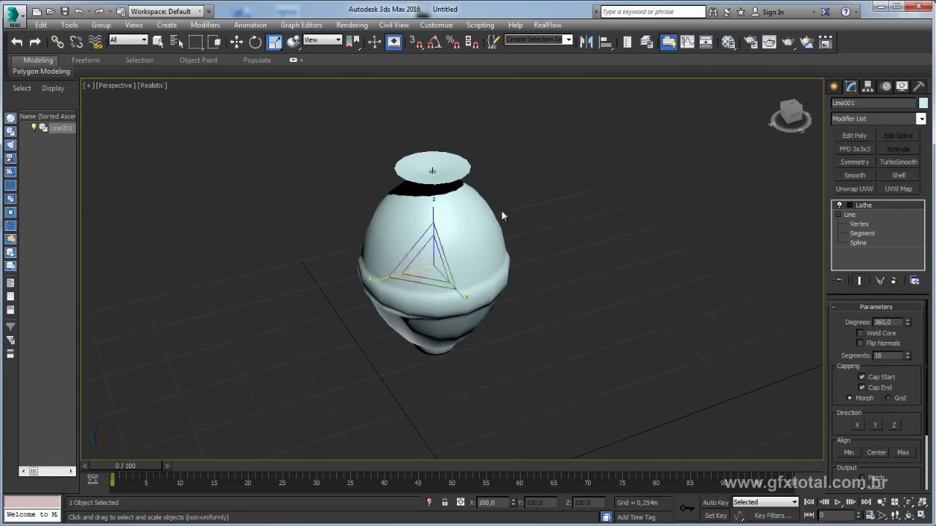
pyautogui.press('r')
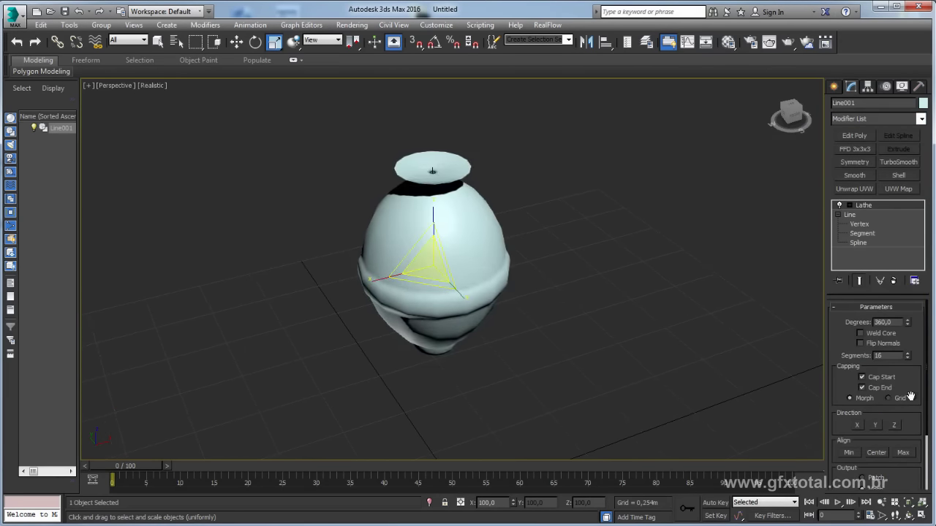
pyautogui.scroll(-1, 910, 396)
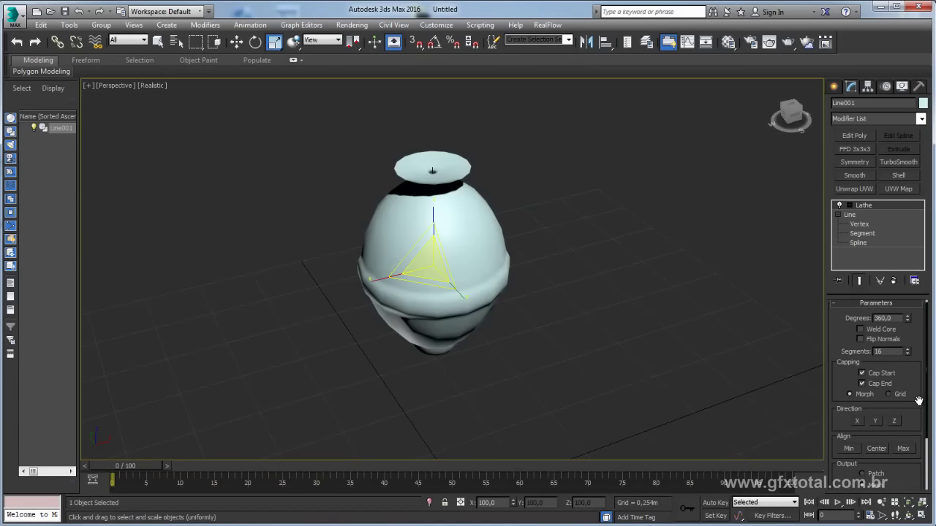
pyautogui.scroll(-3, 914, 388)
pyautogui.scroll(-2, 888, 358)
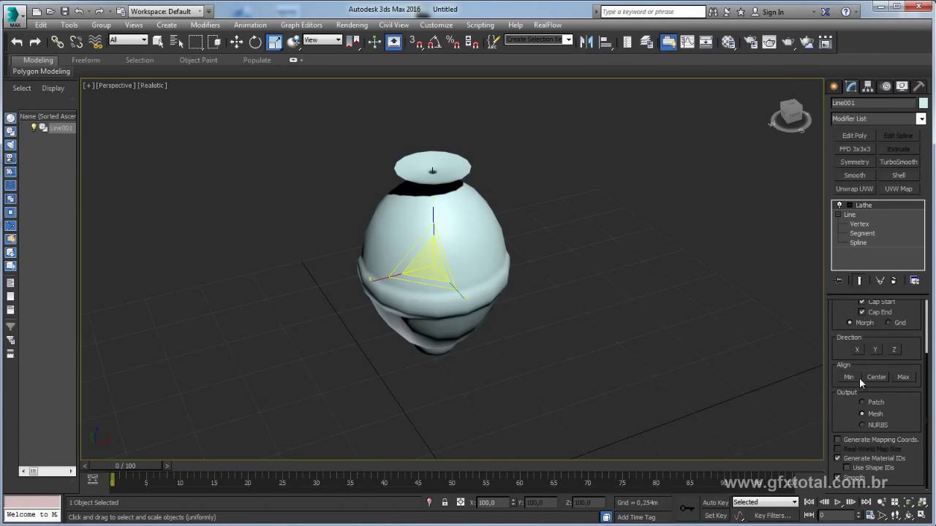
# Set the Lathe alignment to Max so the shape closes into a rounded ball
pyautogui.click(882, 379)
pyautogui.click(903, 377)
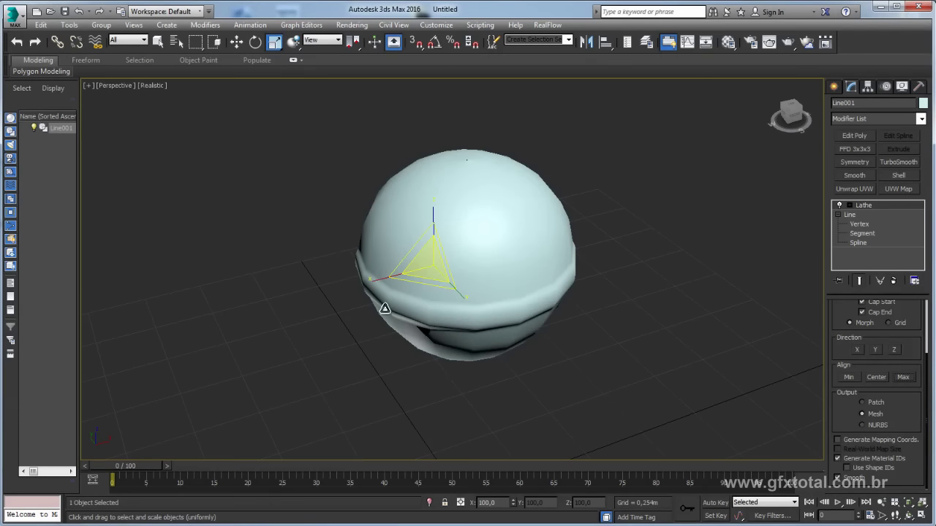
pyautogui.scroll(2, 839, 321)
pyautogui.scroll(2, 839, 322)
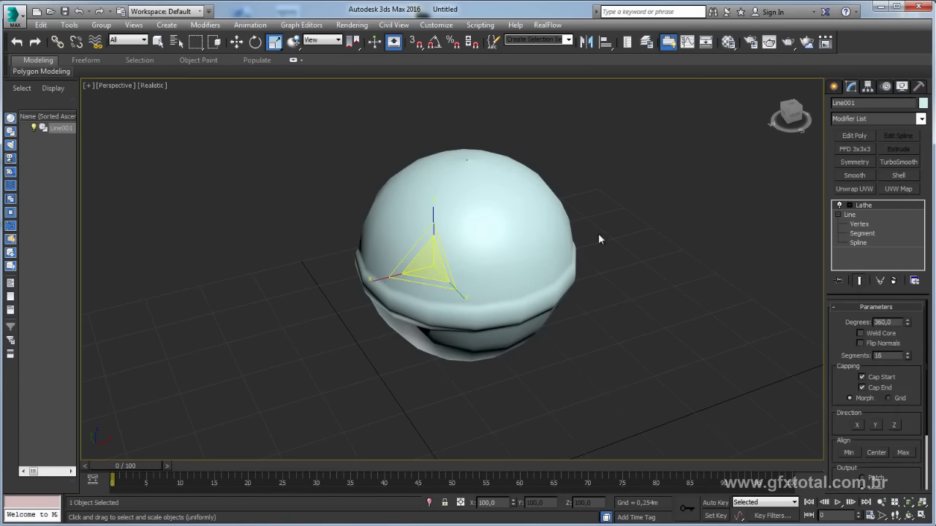
pyautogui.scroll(3, 598, 234)
pyautogui.keyDown('alt'); pyautogui.moveTo(537, 201); pyautogui.dragTo(528, 268, button='middle'); pyautogui.keyUp('alt')
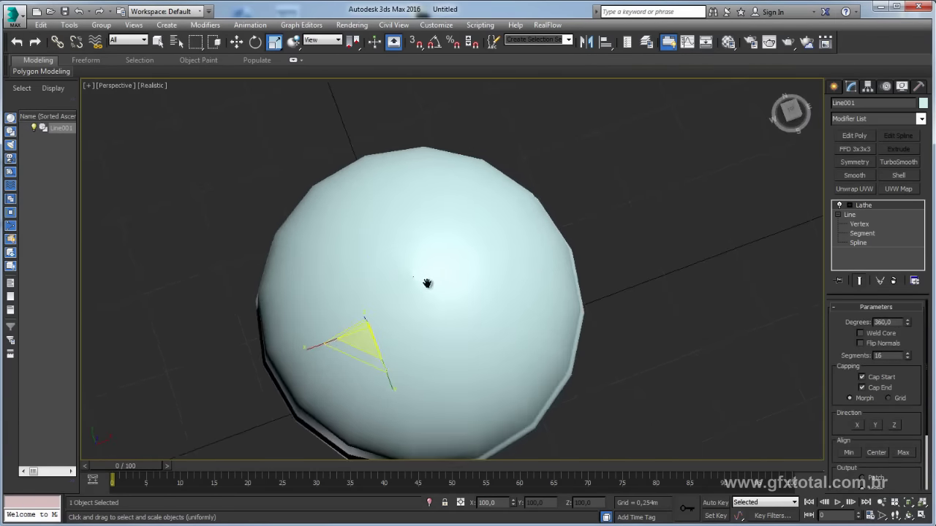
pyautogui.scroll(5, 428, 282)
pyautogui.scroll(1, 422, 221)
pyautogui.scroll(2, 423, 220)
# Enable Weld Core on the Lathe to close the hole at the sphere's pole
pyautogui.scroll(3, 449, 207)
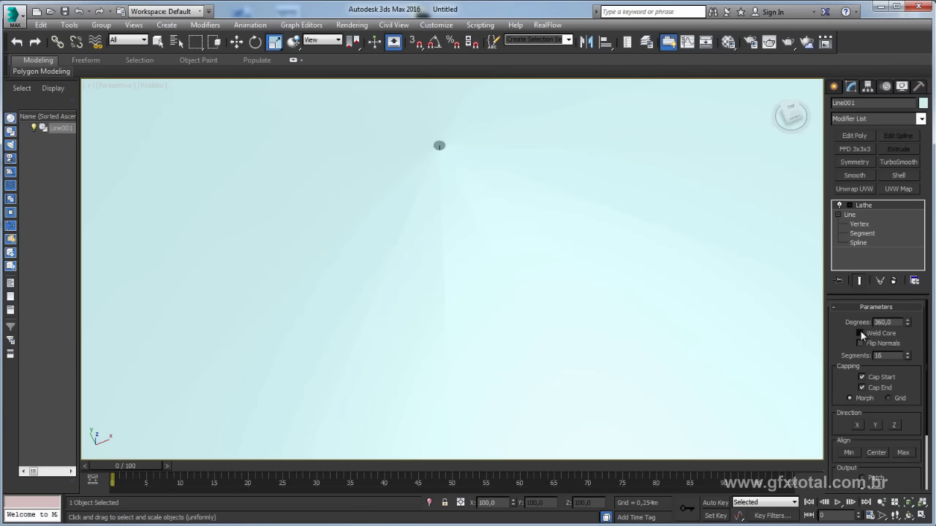
pyautogui.scroll(-2, 464, 276)
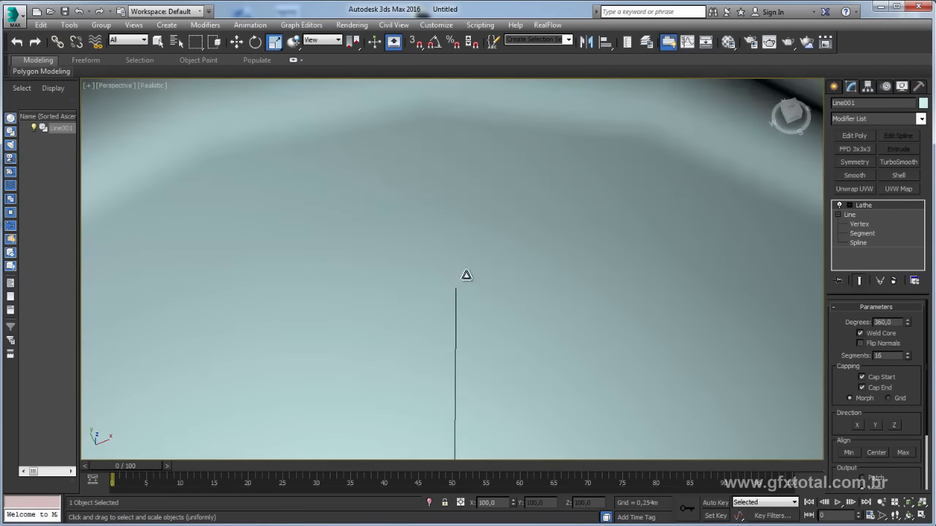
pyautogui.scroll(-1, 511, 281)
pyautogui.scroll(-3, 534, 292)
pyautogui.keyDown('alt'); pyautogui.moveTo(539, 295); pyautogui.dragTo(536, 259, button='middle'); pyautogui.keyUp('alt')
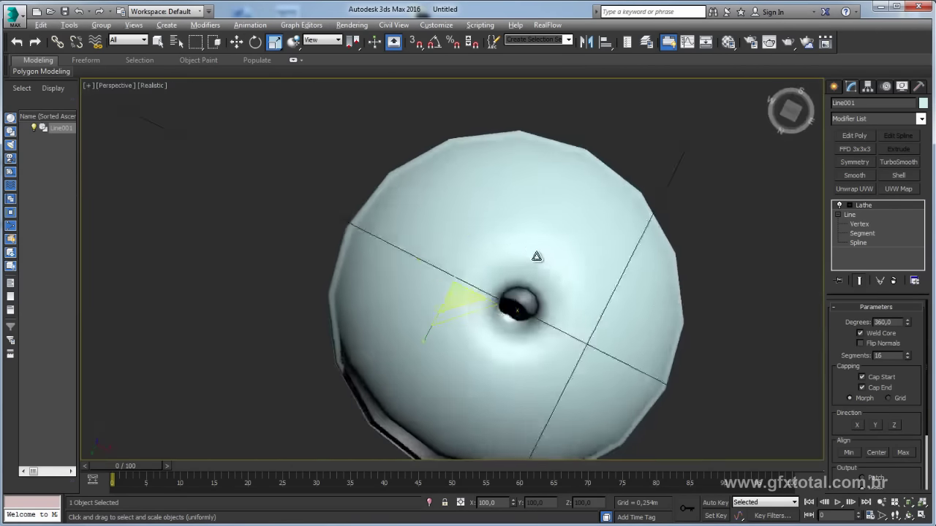
pyautogui.scroll(4, 527, 285)
pyautogui.scroll(5, 525, 297)
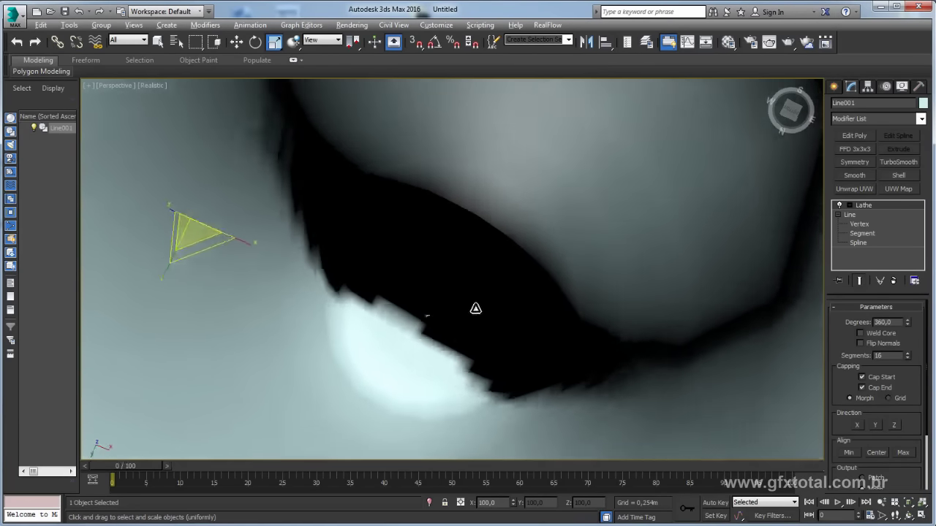
pyautogui.moveTo(476, 309); pyautogui.dragTo(446, 334, button='middle')
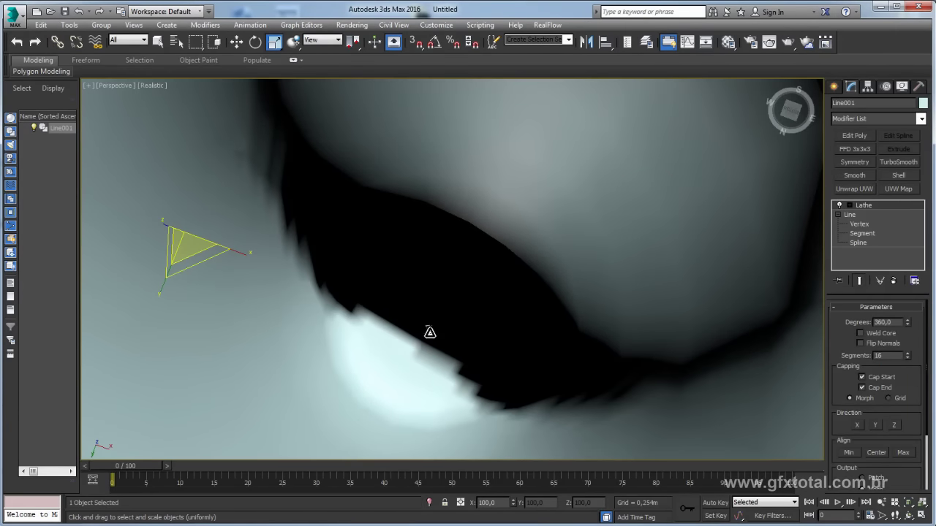
pyautogui.click(861, 333)
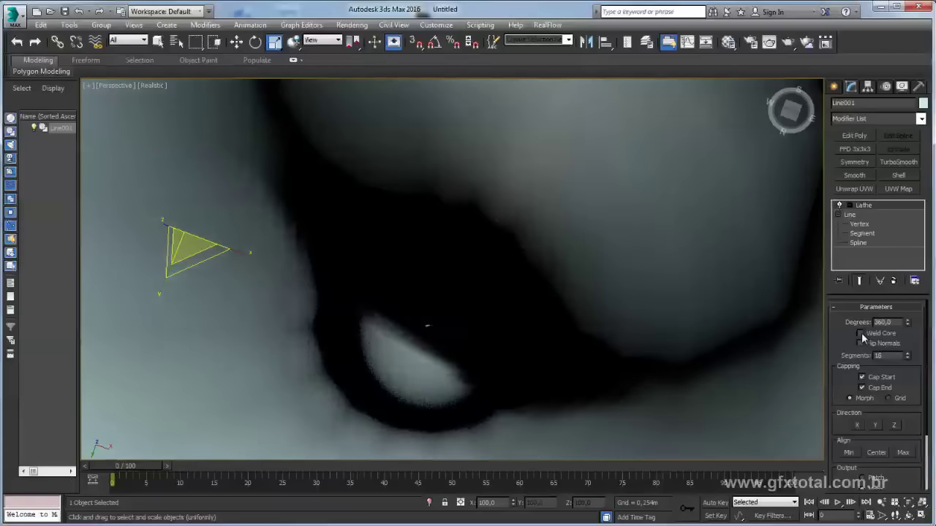
pyautogui.click(861, 333)
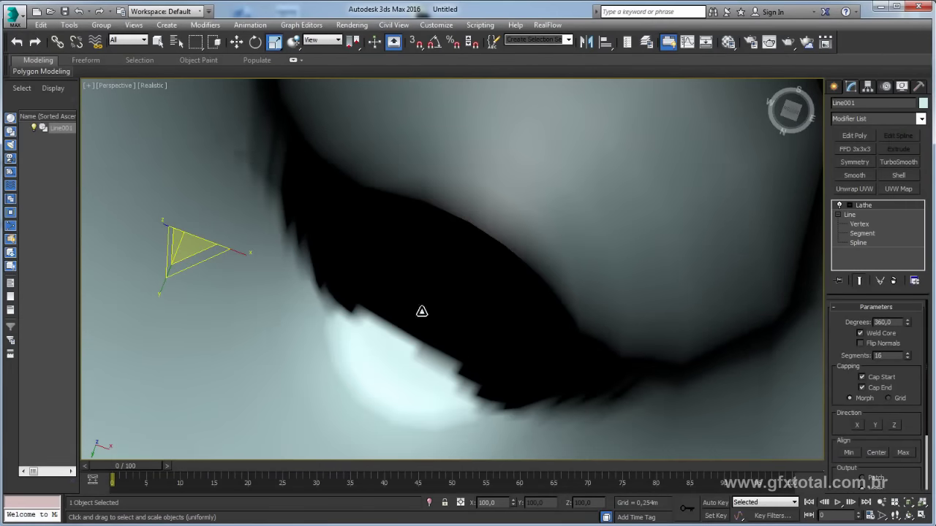
# Show edged faces and raise the Lathe segments from 16 to 32
pyautogui.scroll(-5, 487, 299)
pyautogui.scroll(-5, 486, 299)
pyautogui.moveTo(487, 299)
pyautogui.keyDown('alt'); pyautogui.mouseDown(button='middle')
pyautogui.moveTo(517, 339)
pyautogui.moveTo(483, 202)
pyautogui.mouseUp(button='middle'); pyautogui.keyUp('alt')
pyautogui.scroll(1, 482, 203)
pyautogui.scroll(3, 478, 213)
pyautogui.scroll(-3, 485, 224)
pyautogui.scroll(3, 485, 223)
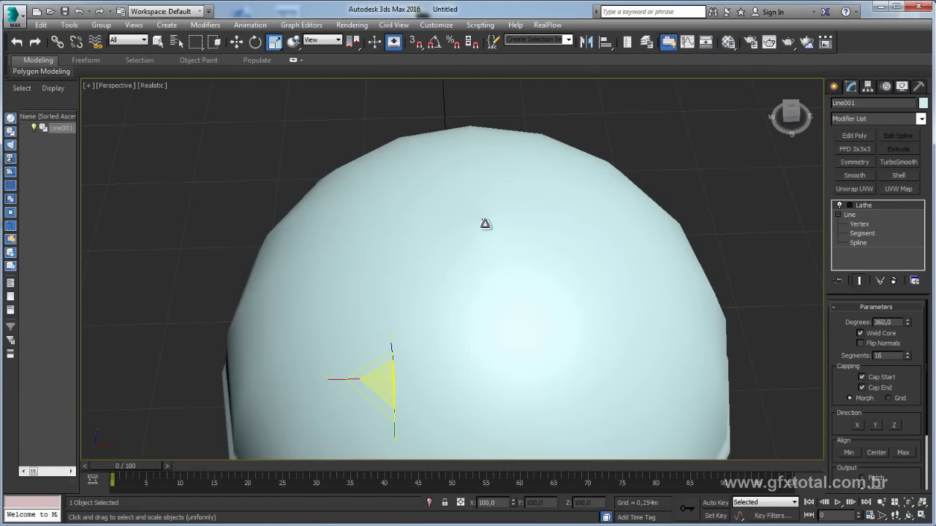
pyautogui.scroll(-4, 485, 223)
pyautogui.press('F4')
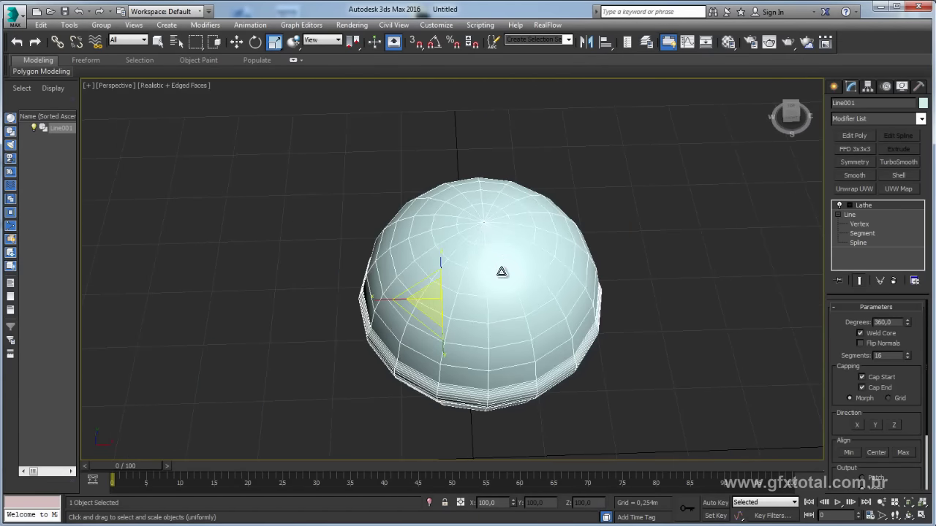
pyautogui.moveTo(505, 271)
pyautogui.keyDown('alt'); pyautogui.mouseDown(button='middle')
pyautogui.moveTo(512, 207)
pyautogui.moveTo(522, 228)
pyautogui.moveTo(513, 245)
pyautogui.mouseUp(button='middle'); pyautogui.keyUp('alt')
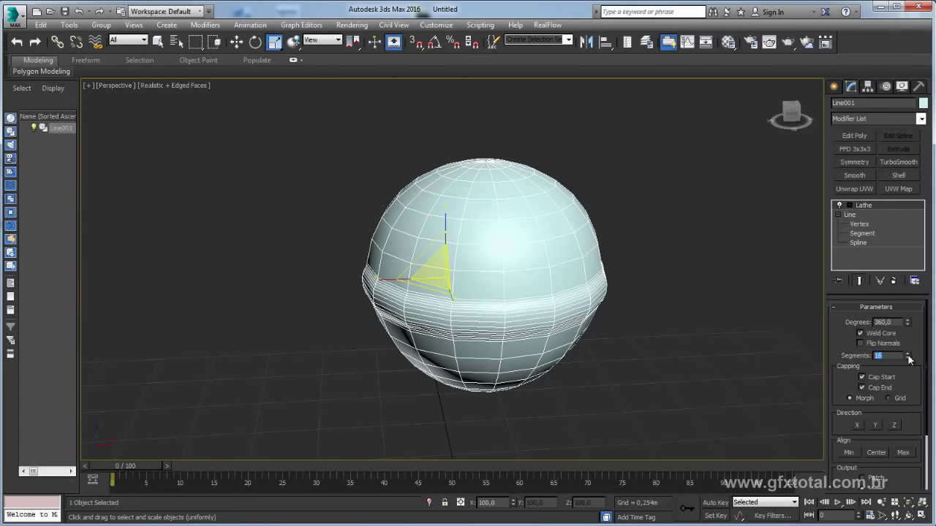
pyautogui.write('32')
pyautogui.press('Return')
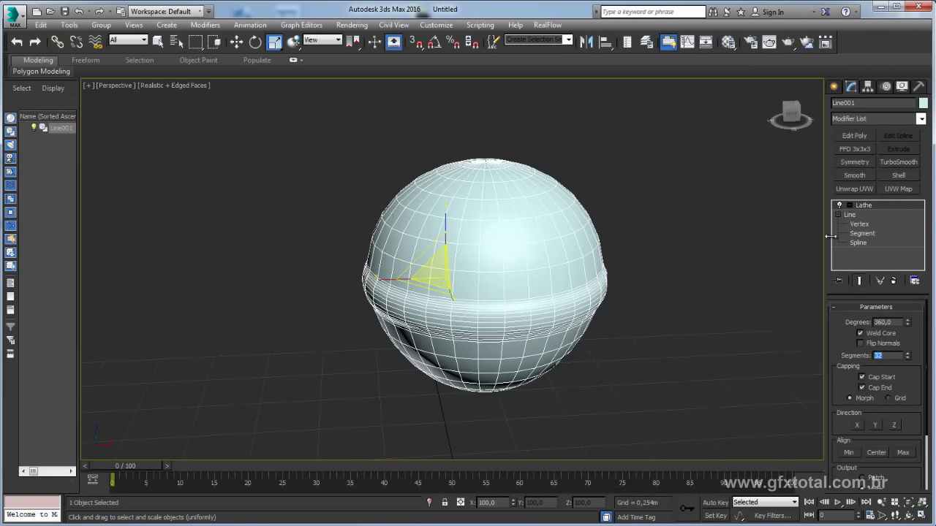
pyautogui.keyDown('alt'); pyautogui.moveTo(701, 288); pyautogui.dragTo(484, 224, button='middle'); pyautogui.keyUp('alt')
# Convert Line001 to Editable Poly and select the open border at the sphere's top
pyautogui.rightClick(485, 221)
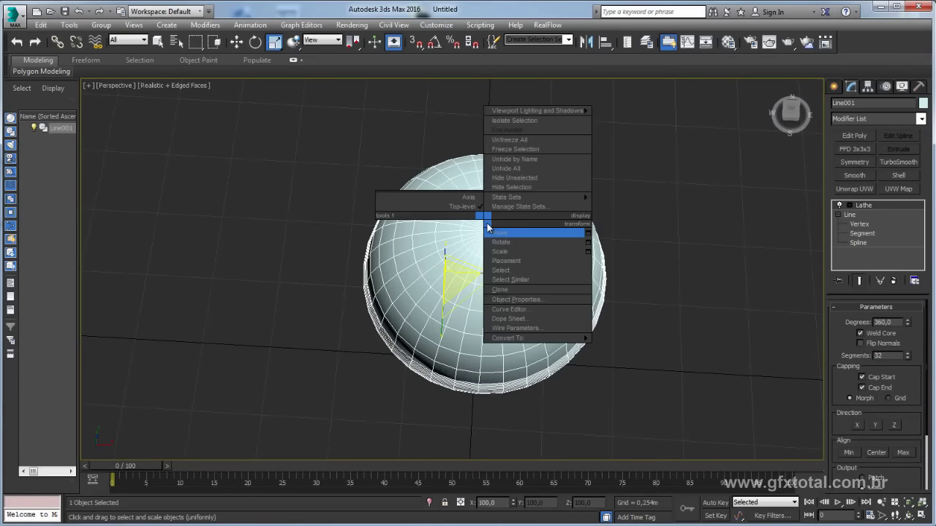
pyautogui.click(629, 346)
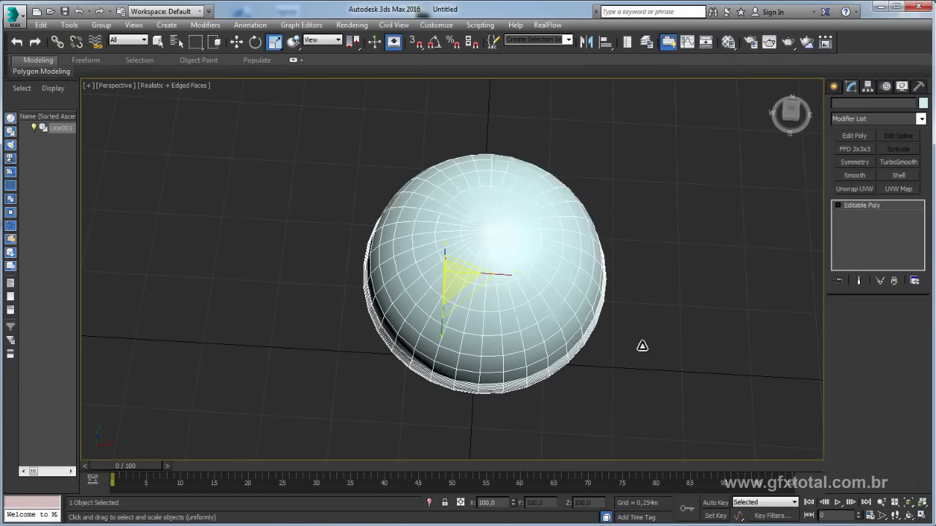
pyautogui.click(874, 321)
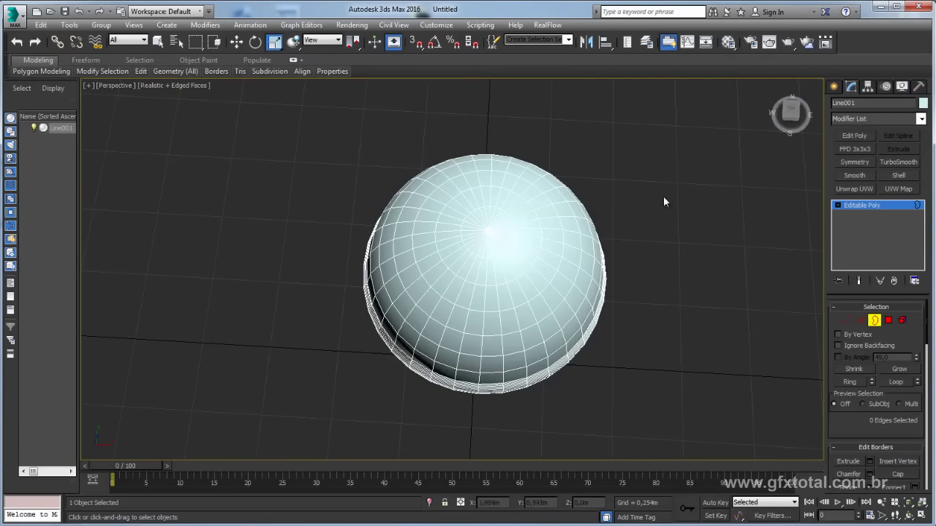
pyautogui.moveTo(445, 253); pyautogui.dragTo(445, 254)
pyautogui.press('z')
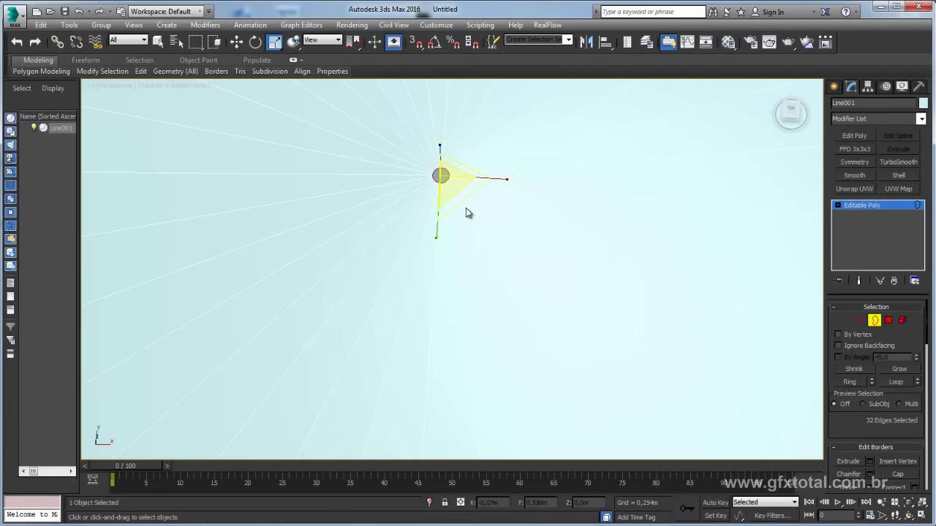
pyautogui.moveTo(468, 213)
pyautogui.keyDown('alt'); pyautogui.mouseDown(button='middle')
pyautogui.moveTo(497, 236)
pyautogui.moveTo(505, 194)
pyautogui.mouseUp(button='middle'); pyautogui.keyUp('alt')
# Collapse the 32-edge pole border into one point, then view the sphere from above the grid
pyautogui.scroll(-3, 854, 425)
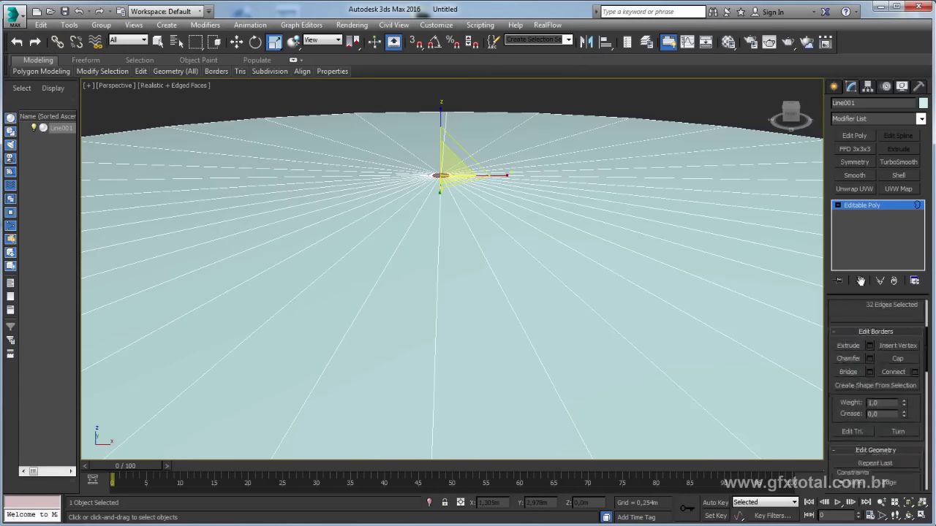
pyautogui.scroll(-2, 895, 355)
pyautogui.scroll(-2, 911, 419)
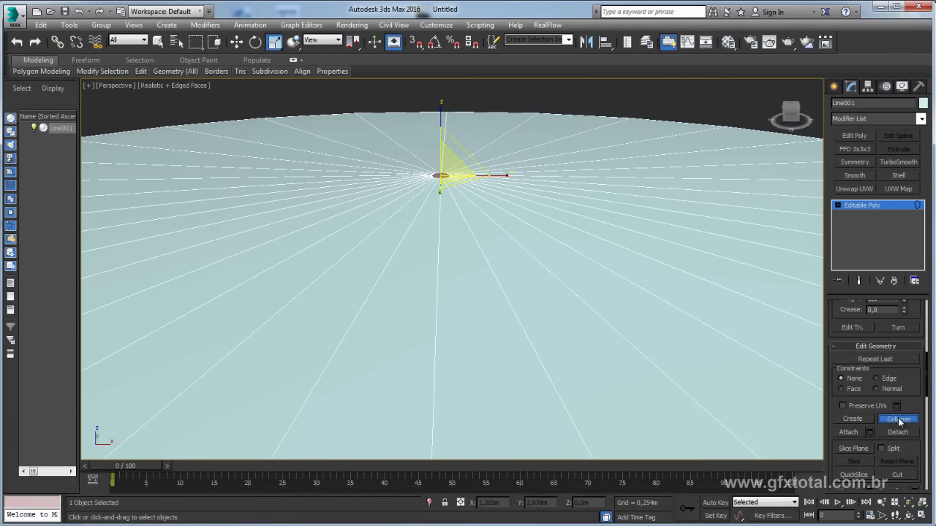
pyautogui.click(897, 418)
pyautogui.scroll(4, 489, 205)
pyautogui.scroll(-6, 612, 224)
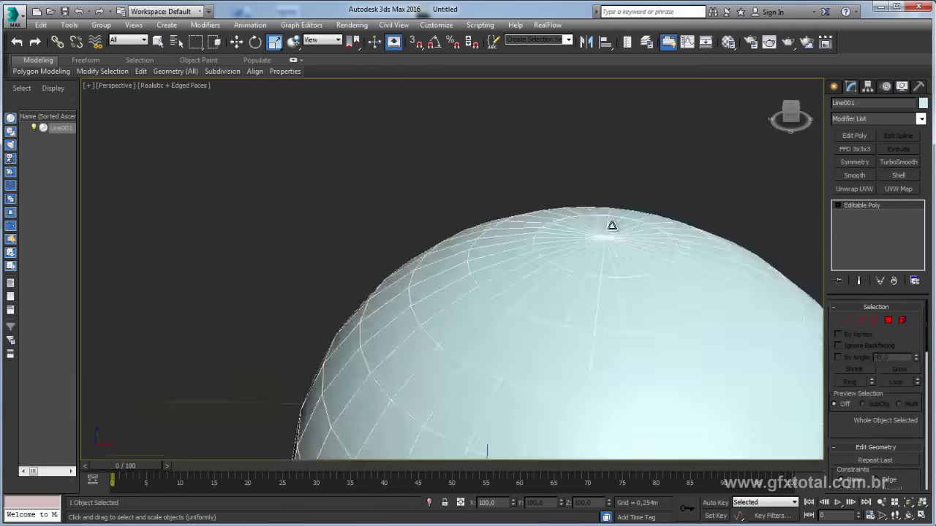
pyautogui.scroll(-4, 595, 217)
pyautogui.moveTo(666, 258)
pyautogui.keyDown('alt'); pyautogui.mouseDown(button='middle')
pyautogui.moveTo(518, 173)
pyautogui.moveTo(591, 211)
pyautogui.moveTo(575, 242)
pyautogui.moveTo(822, 175)
pyautogui.mouseUp(button='middle'); pyautogui.keyUp('alt')
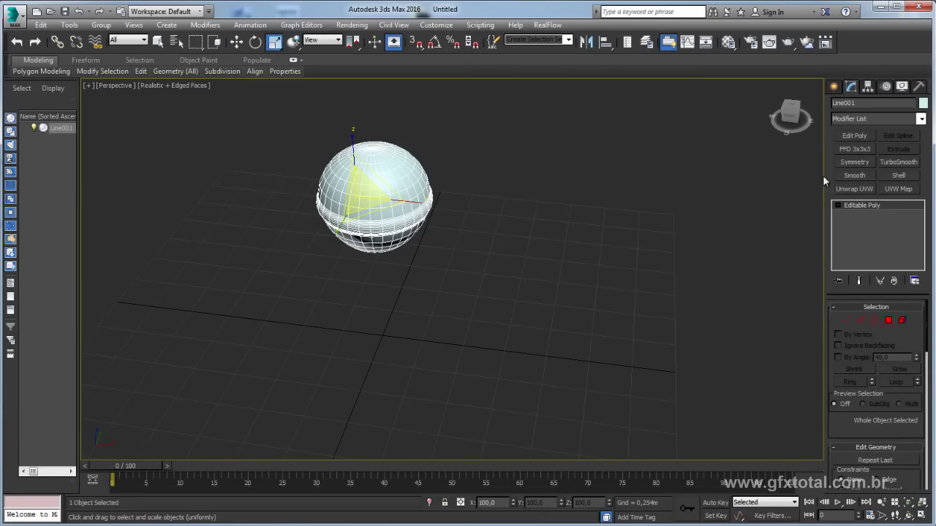
# Create Cylinder001 with 0.03m radius and 1.553m height, reduced to 1 height segment
pyautogui.click(834, 87)
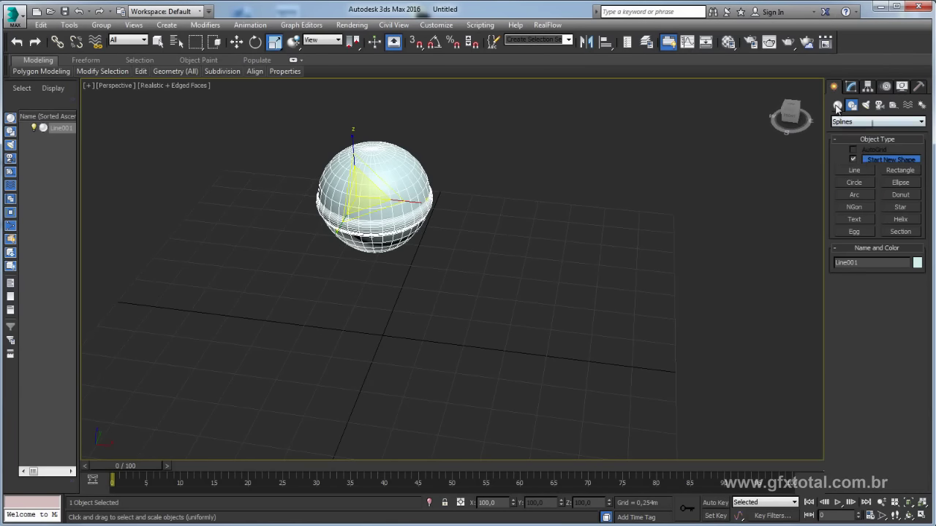
pyautogui.click(837, 107)
pyautogui.click(853, 185)
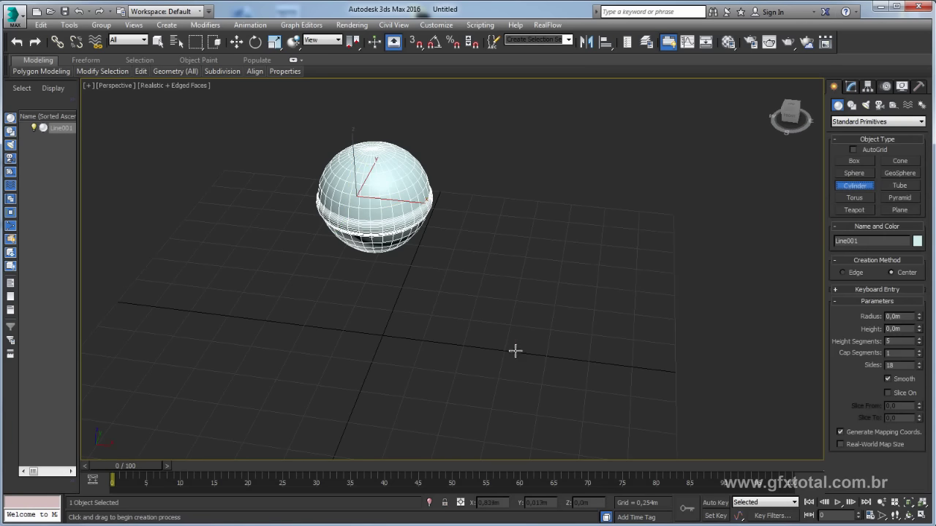
pyautogui.moveTo(516, 351); pyautogui.dragTo(519, 351)
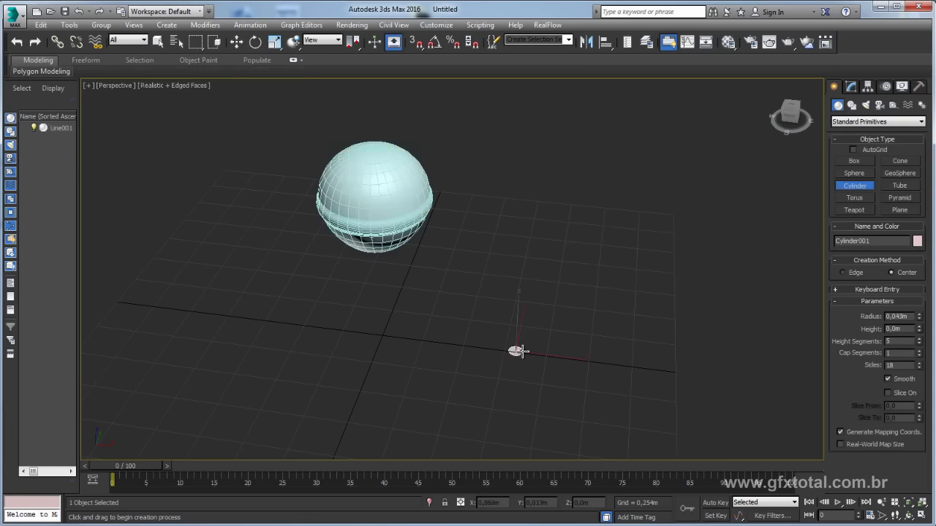
pyautogui.click(534, 94)
pyautogui.press('r')
pyautogui.moveTo(545, 121)
pyautogui.keyDown('alt'); pyautogui.mouseDown(button='middle')
pyautogui.moveTo(618, 226)
pyautogui.moveTo(643, 216)
pyautogui.mouseUp(button='middle'); pyautogui.keyUp('alt')
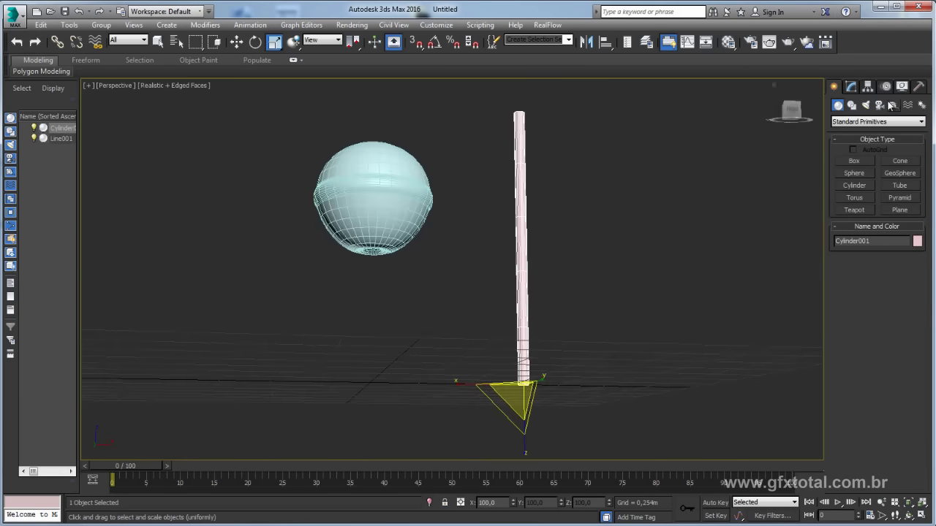
pyautogui.click(851, 87)
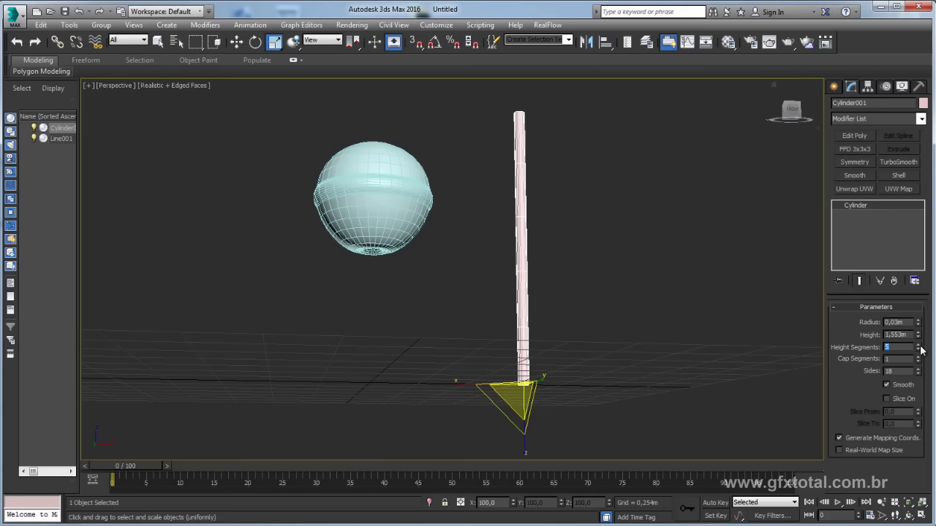
pyautogui.moveTo(810, 319)
pyautogui.keyDown('alt'); pyautogui.mouseDown(button='middle')
pyautogui.moveTo(557, 198)
pyautogui.moveTo(525, 199)
pyautogui.mouseUp(button='middle'); pyautogui.keyUp('alt')
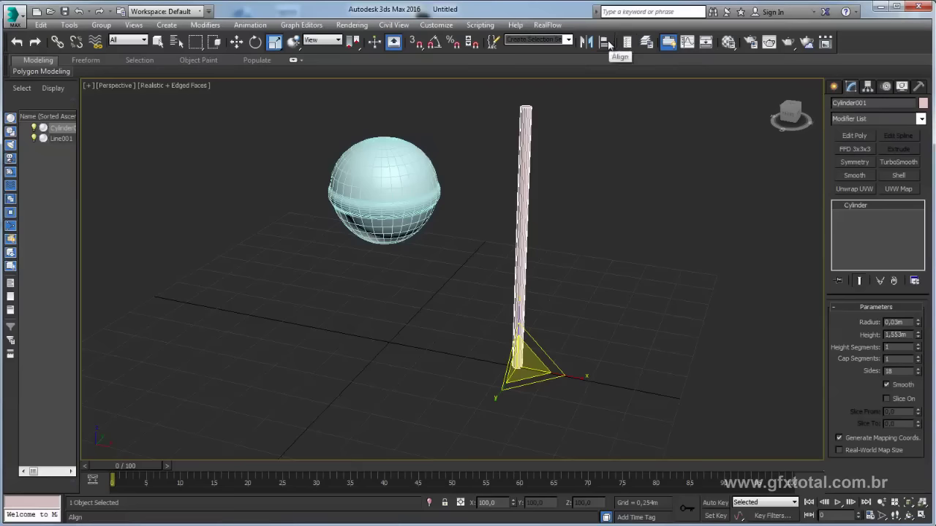
# Align Cylinder001 center-to-center with the candy sphere Line001
pyautogui.press('w')
pyautogui.moveTo(445, 181); pyautogui.dragTo(388, 179)
pyautogui.hotkey('alt', 'a')
pyautogui.click(387, 179)
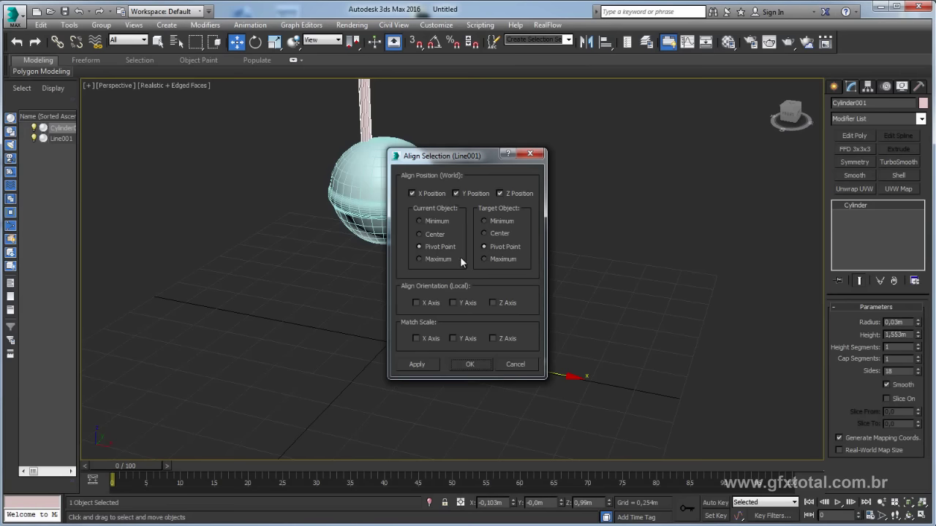
pyautogui.click(428, 235)
pyautogui.click(496, 234)
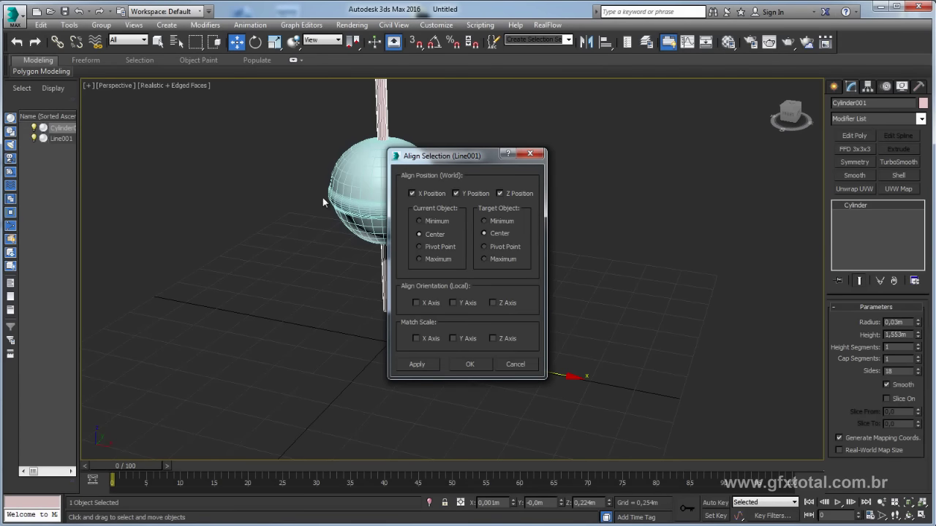
pyautogui.press('Escape')
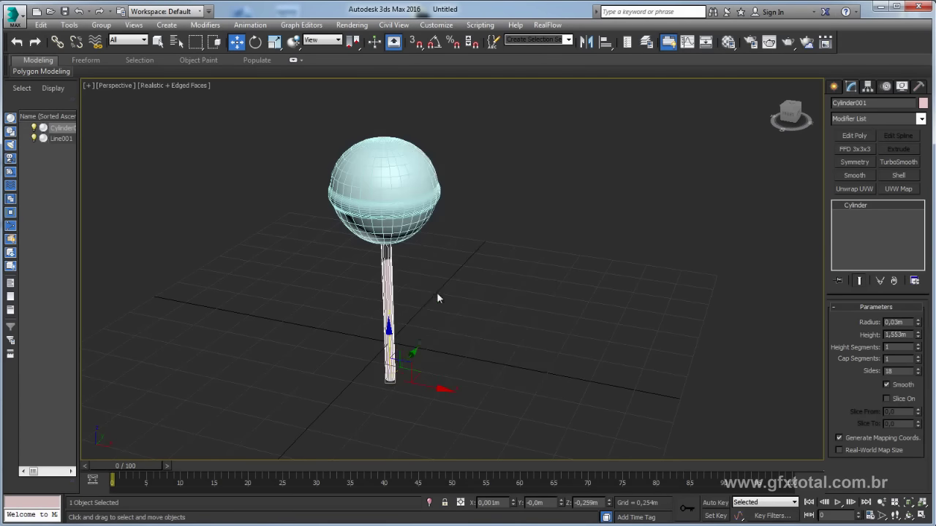
# In wireframe, lower the stick so only its top enters the sphere's base
pyautogui.press('F3')
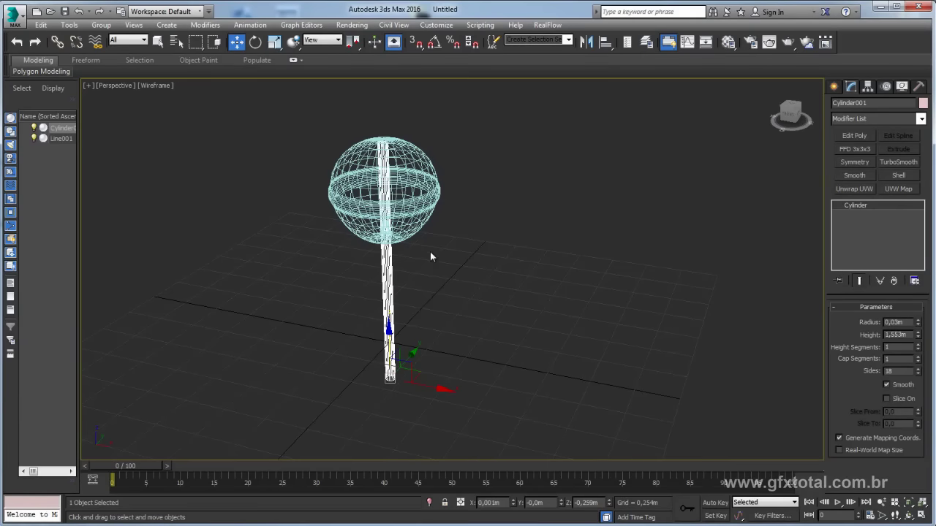
pyautogui.keyDown('alt'); pyautogui.moveTo(430, 253); pyautogui.dragTo(432, 272, button='middle'); pyautogui.keyUp('alt')
pyautogui.moveTo(388, 333); pyautogui.dragTo(389, 358)
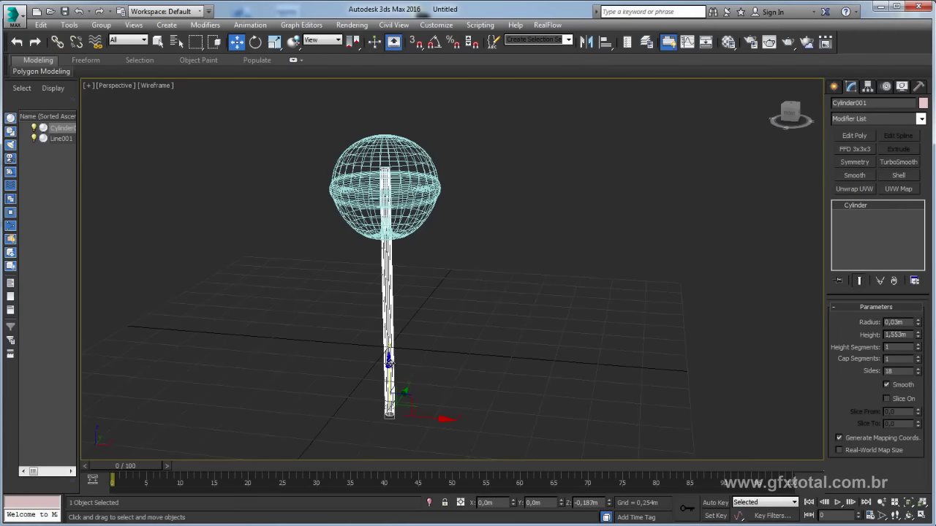
pyautogui.press('F3')
pyautogui.press('F3')
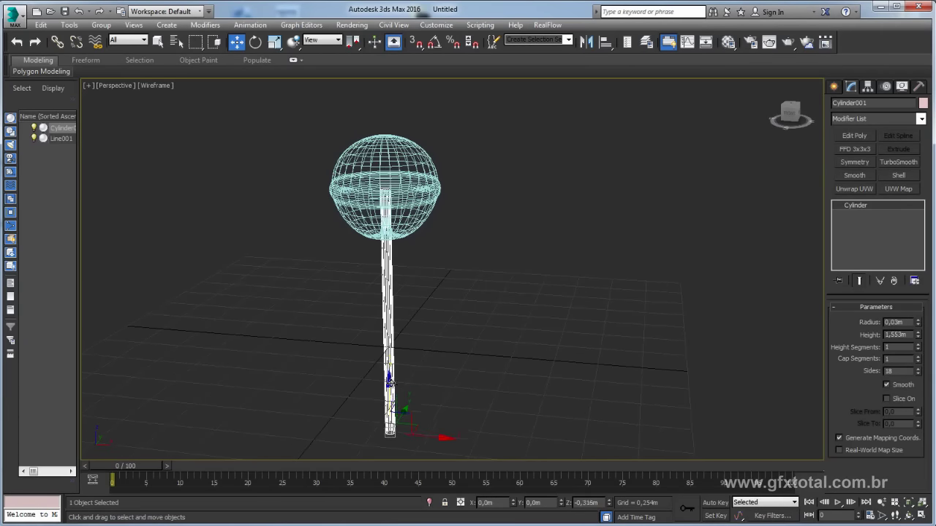
pyautogui.moveTo(389, 358); pyautogui.dragTo(392, 386)
pyautogui.keyDown('alt'); pyautogui.moveTo(398, 380); pyautogui.dragTo(459, 323, button='middle'); pyautogui.keyUp('alt')
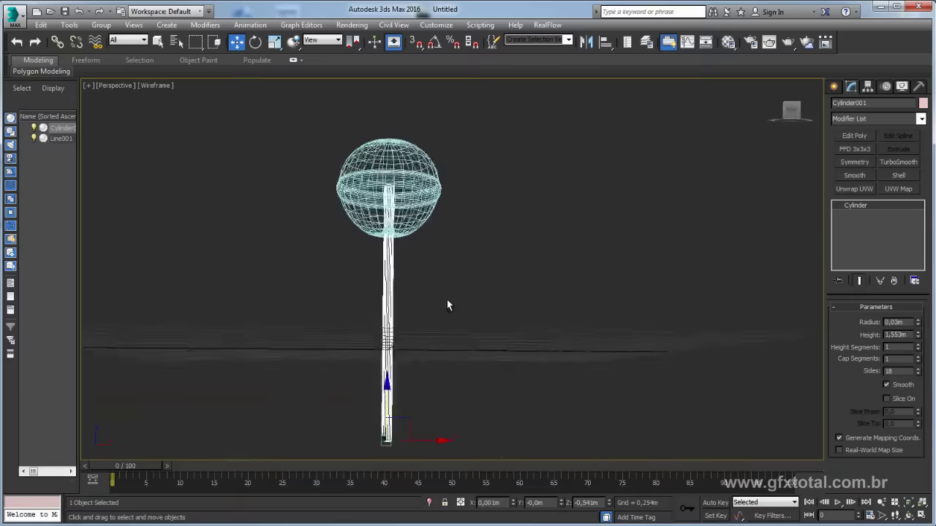
pyautogui.scroll(4, 424, 234)
pyautogui.scroll(4, 424, 233)
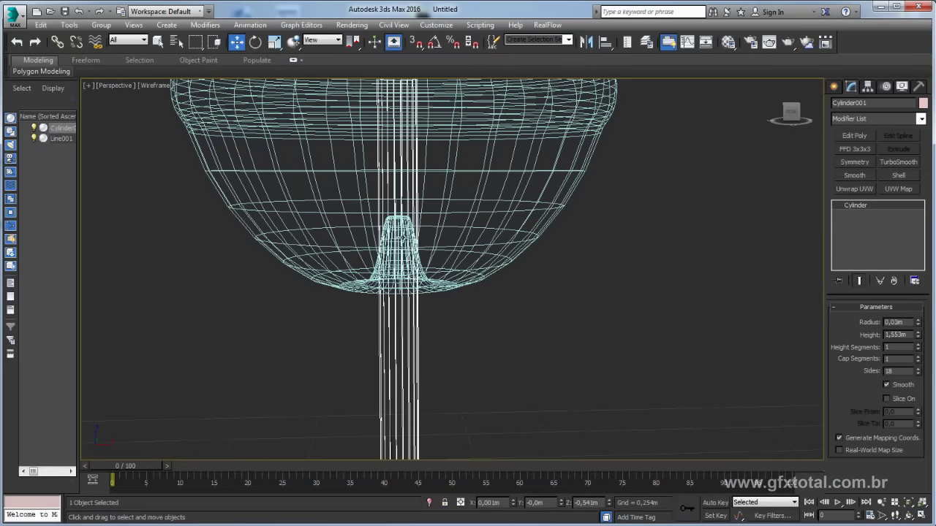
# Select the candy sphere, return to shaded display, and look down on the lollipop
pyautogui.click(424, 234)
pyautogui.click(424, 234)
pyautogui.keyDown('alt'); pyautogui.moveTo(424, 234); pyautogui.dragTo(468, 199, button='middle'); pyautogui.keyUp('alt')
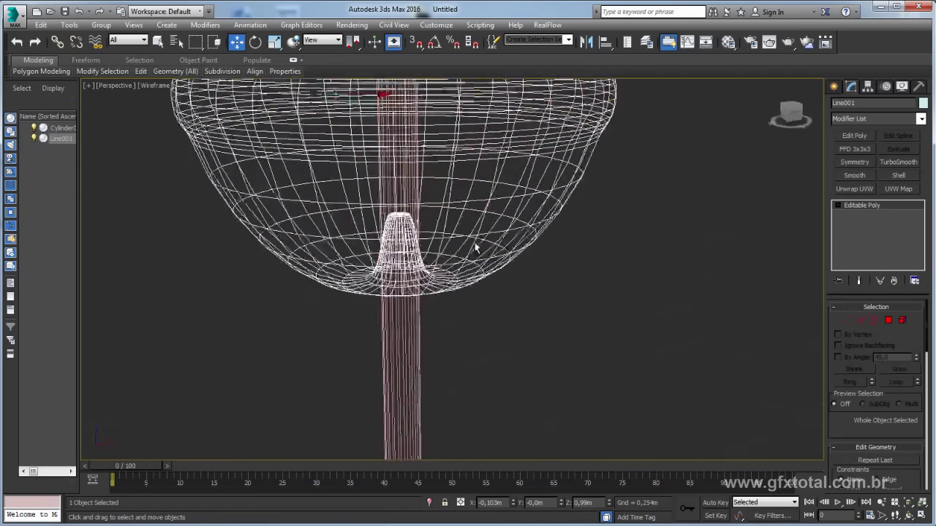
pyautogui.scroll(-2, 468, 251)
pyautogui.scroll(-4, 468, 251)
pyautogui.scroll(-3, 437, 251)
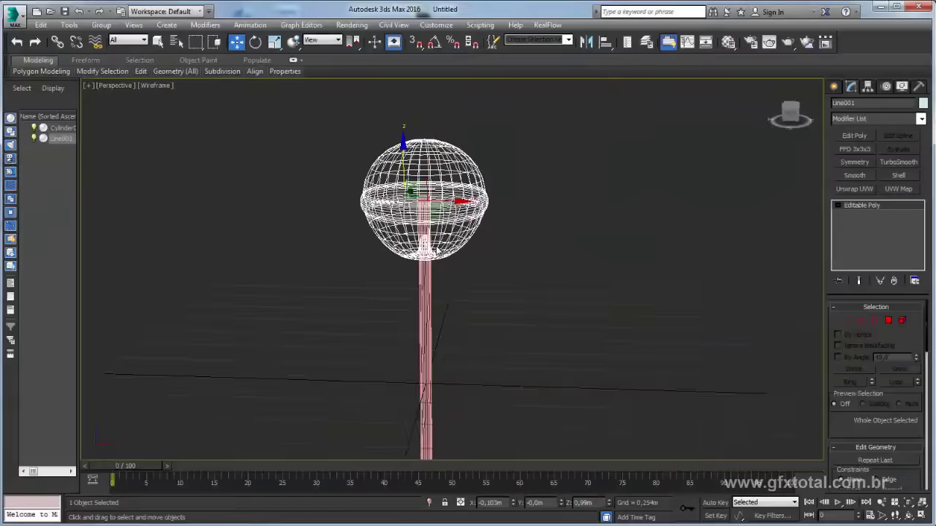
pyautogui.scroll(-2, 463, 263)
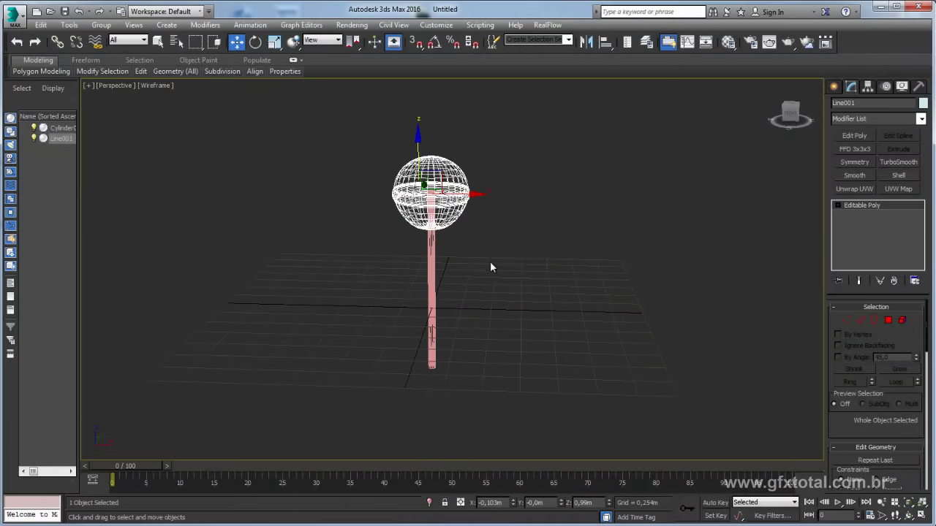
pyautogui.press('F3')
pyautogui.scroll(2, 468, 259)
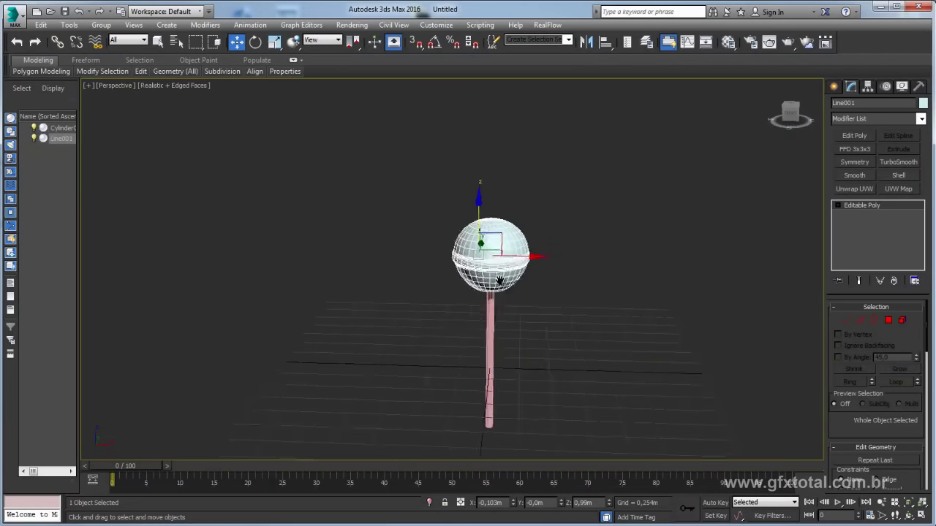
pyautogui.scroll(2, 469, 258)
pyautogui.moveTo(510, 294)
pyautogui.keyDown('alt'); pyautogui.mouseDown(button='middle')
pyautogui.moveTo(455, 288)
pyautogui.moveTo(682, 174)
pyautogui.mouseUp(button='middle'); pyautogui.keyUp('alt')
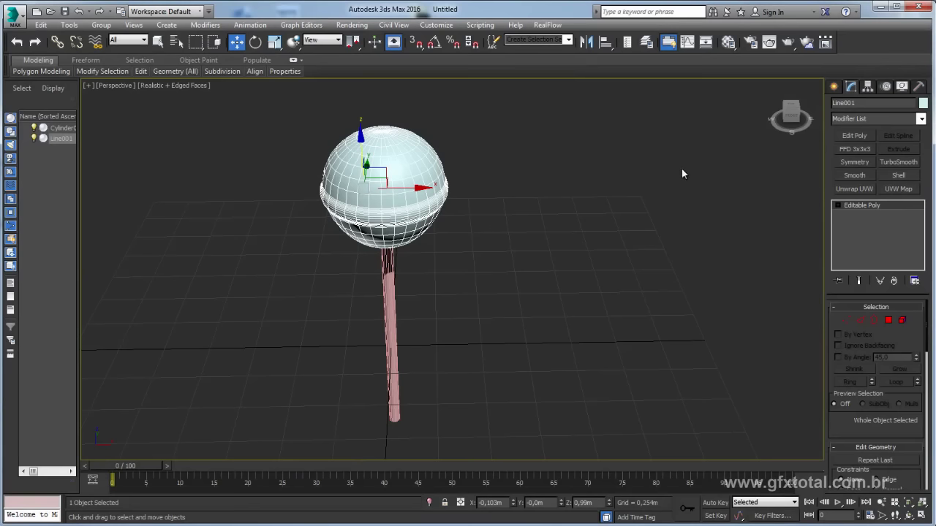
# Keep NVIDIA mental ray as production renderer and disable Final Gather in Render Setup
pyautogui.click(750, 43)
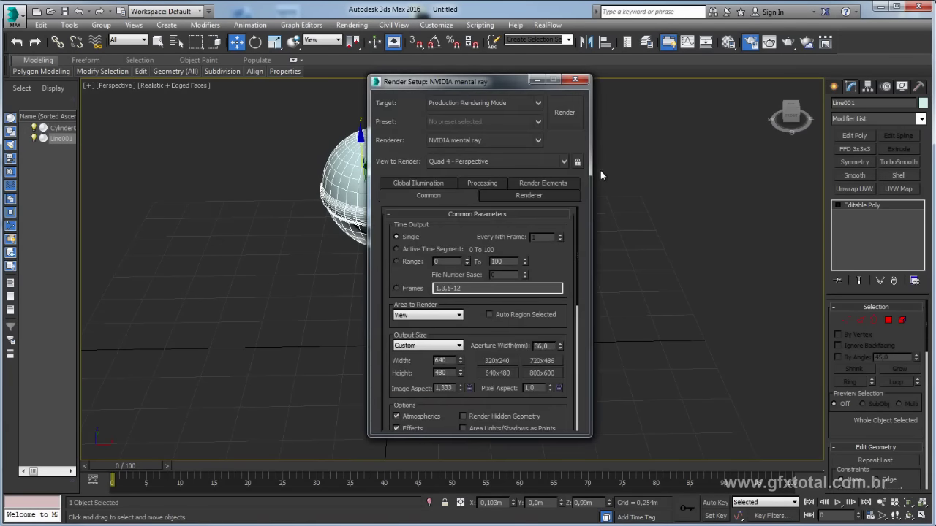
pyautogui.moveTo(577, 292)
pyautogui.mouseDown()
pyautogui.moveTo(581, 336)
pyautogui.moveTo(556, 431)
pyautogui.mouseUp()
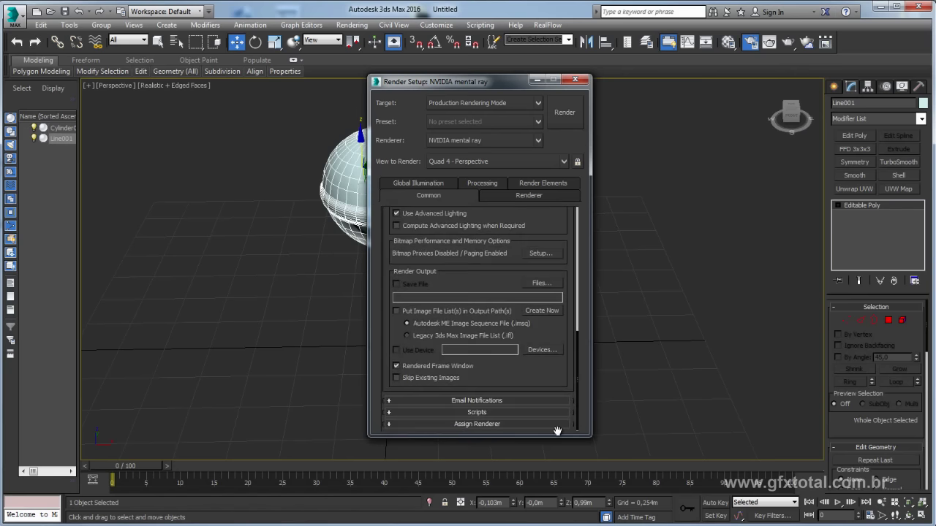
pyautogui.click(456, 424)
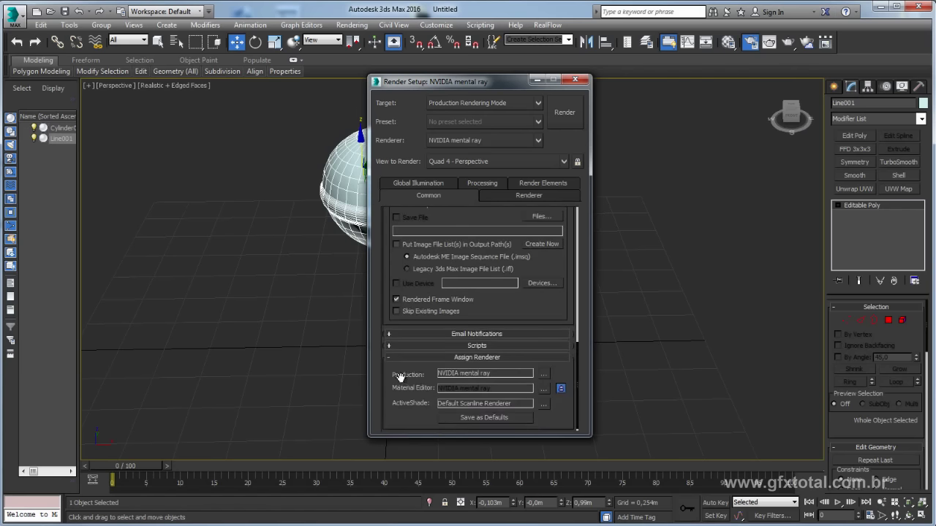
pyautogui.click(541, 374)
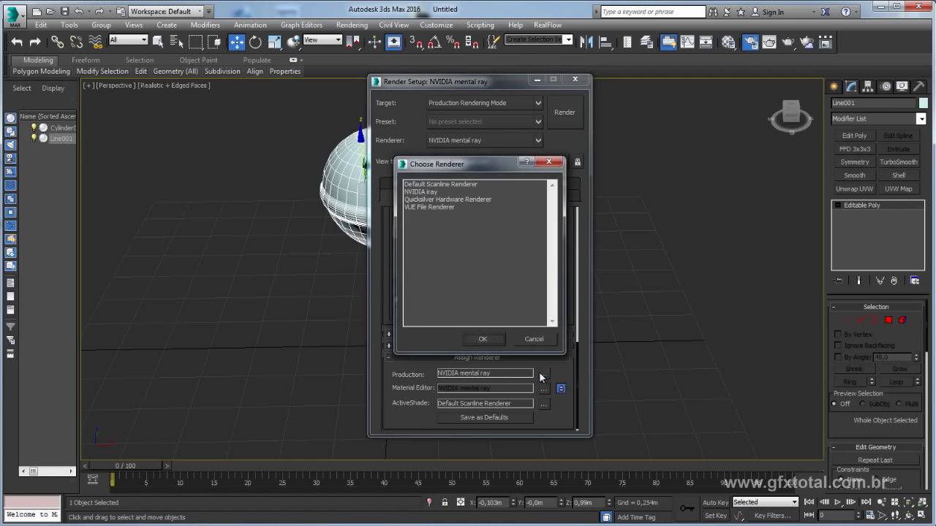
pyautogui.click(549, 161)
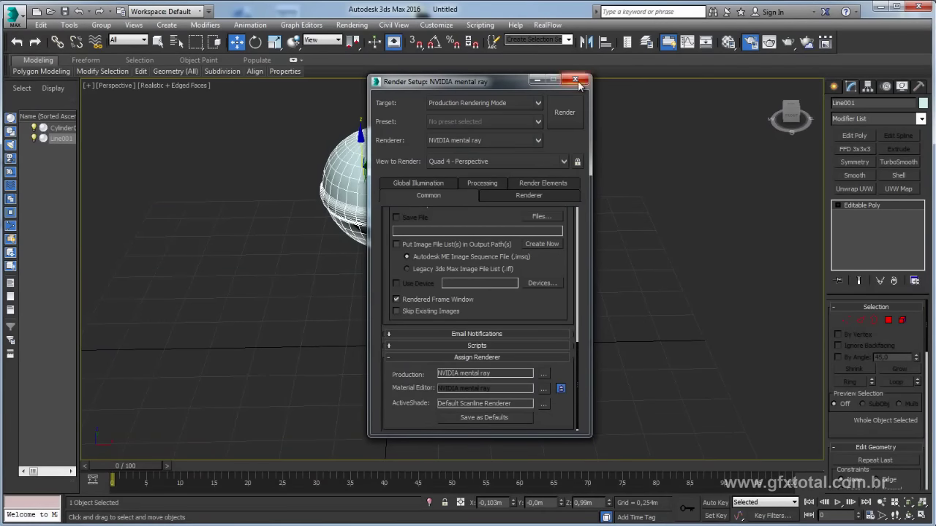
pyautogui.click(419, 183)
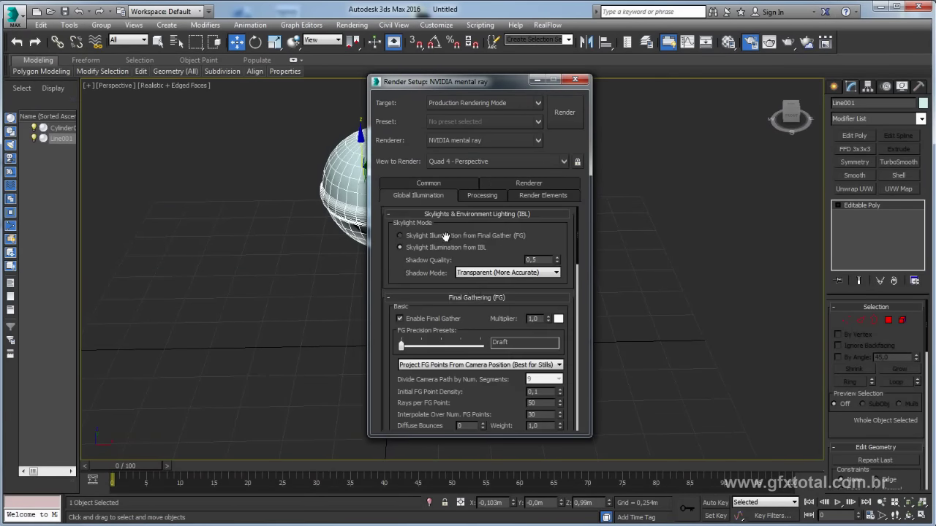
pyautogui.click(399, 320)
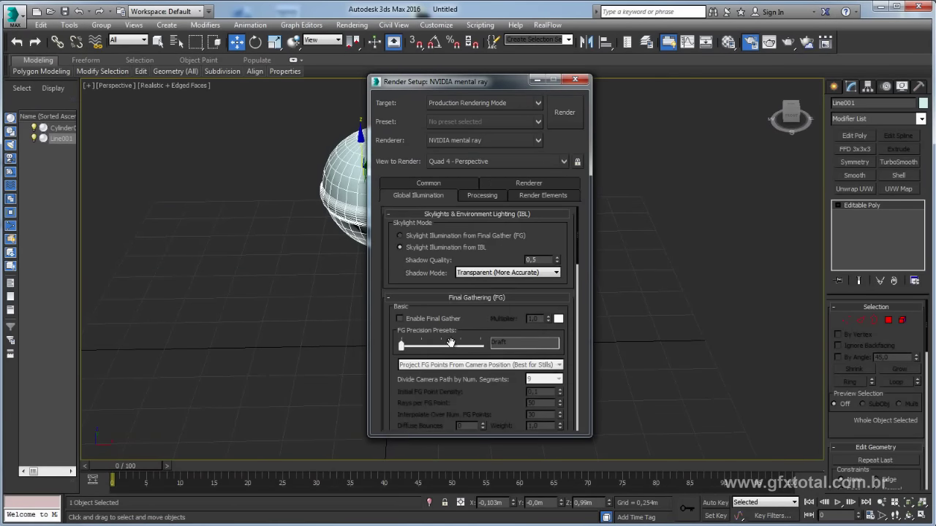
pyautogui.click(575, 79)
# In the Material Editor, set the first sample slot to a Standard material
pyautogui.click(729, 42)
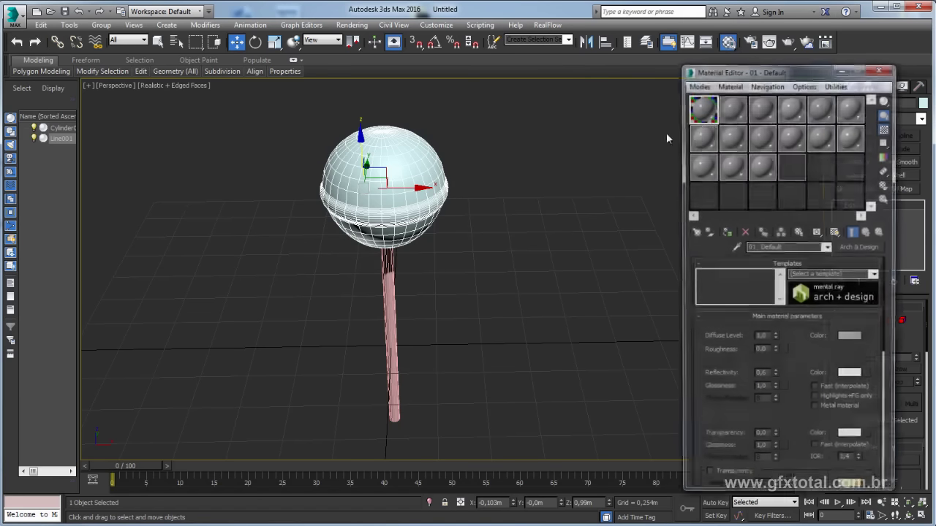
pyautogui.click(734, 109)
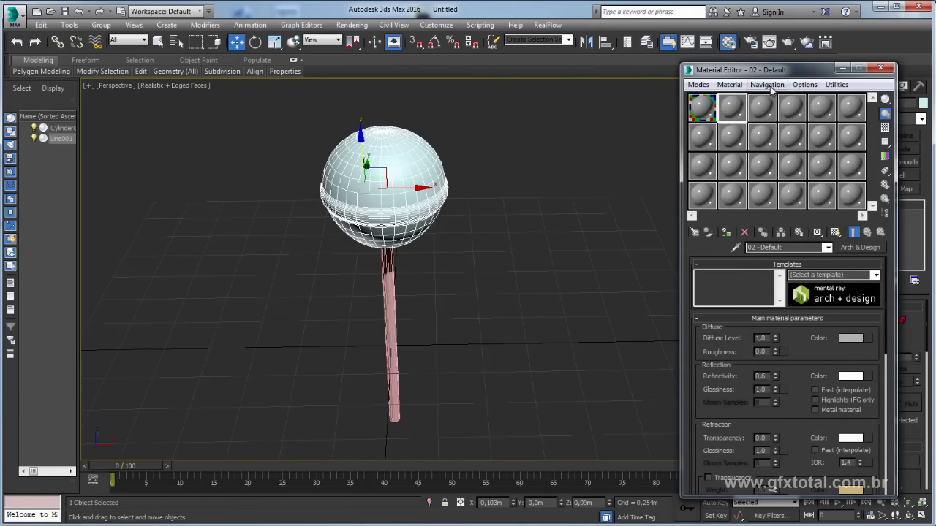
pyautogui.moveTo(760, 70); pyautogui.dragTo(629, 68)
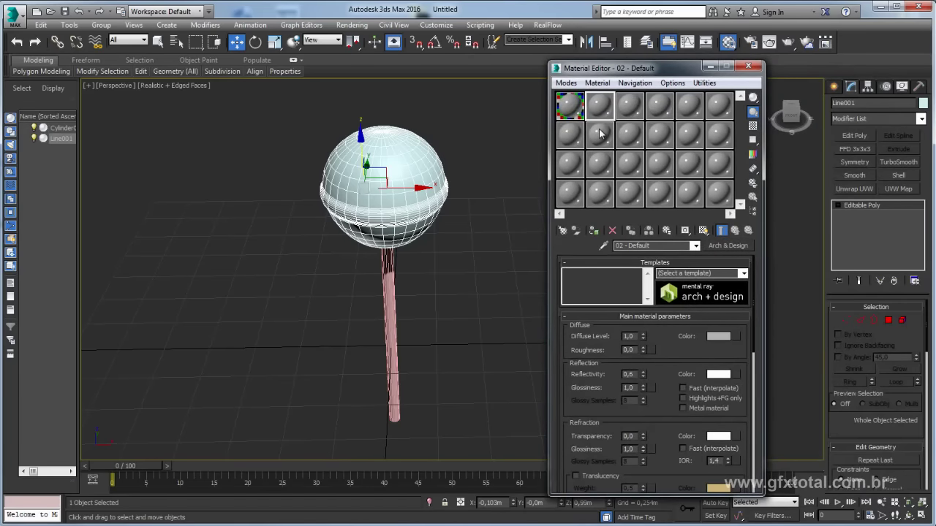
pyautogui.click(570, 106)
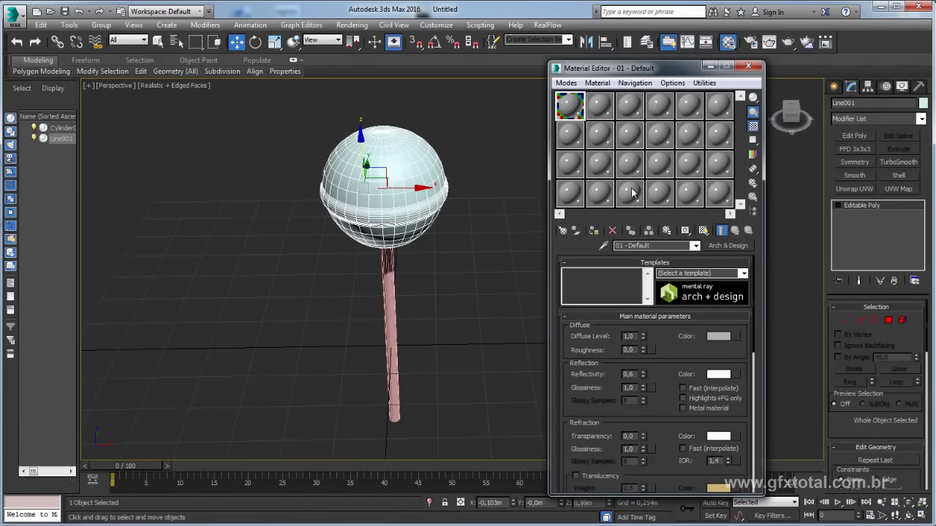
pyautogui.click(717, 246)
pyautogui.click(183, 293)
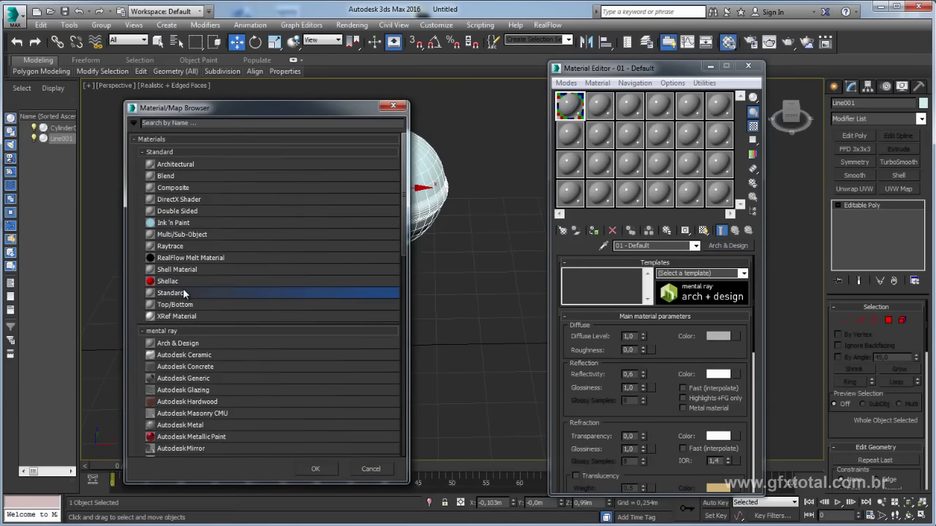
pyautogui.doubleClick(184, 292)
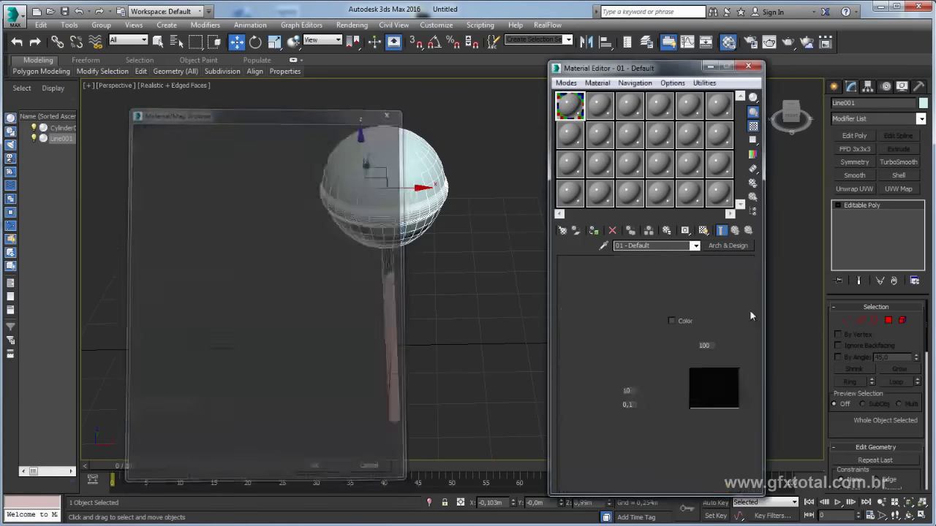
# Change slot 1 to Arch & Design and apply it to the lollipop head
pyautogui.click(729, 245)
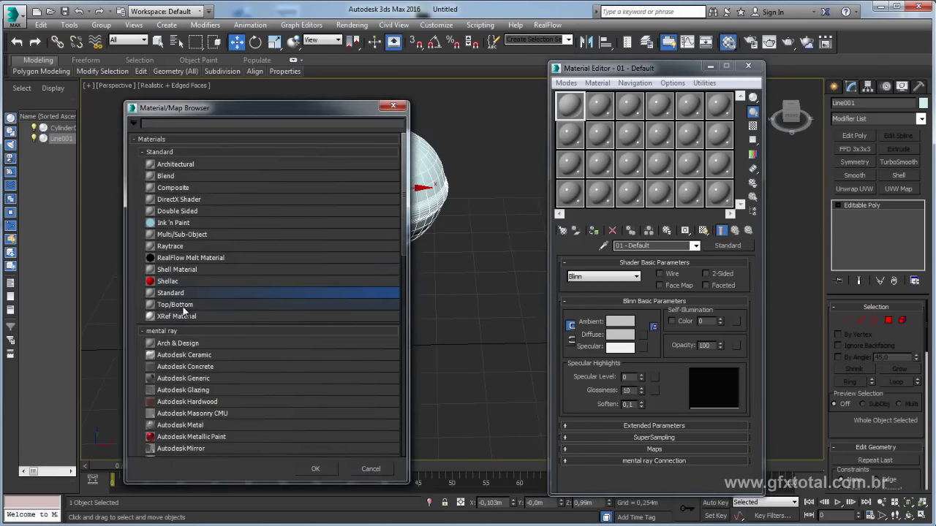
pyautogui.scroll(-3, 183, 311)
pyautogui.scroll(-1, 195, 325)
pyautogui.scroll(-4, 188, 285)
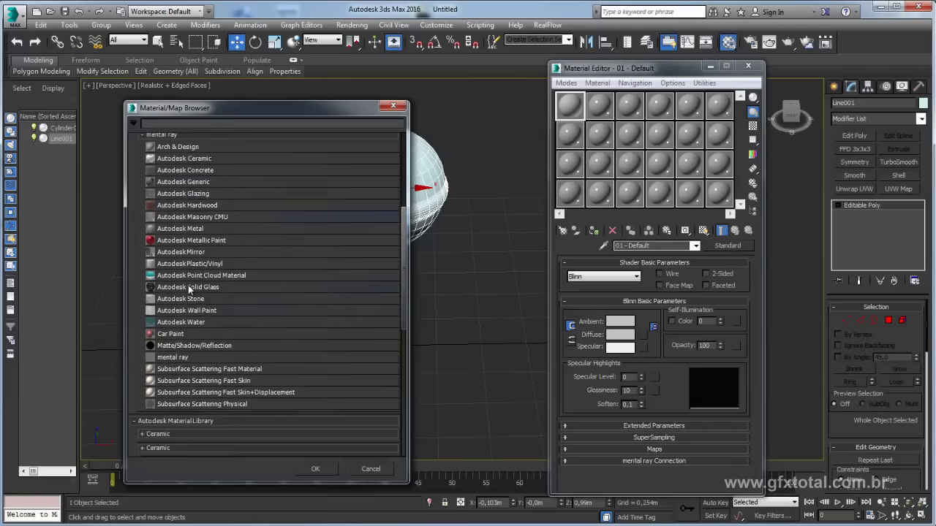
pyautogui.scroll(-2, 202, 326)
pyautogui.scroll(-1, 187, 315)
pyautogui.scroll(-1, 186, 315)
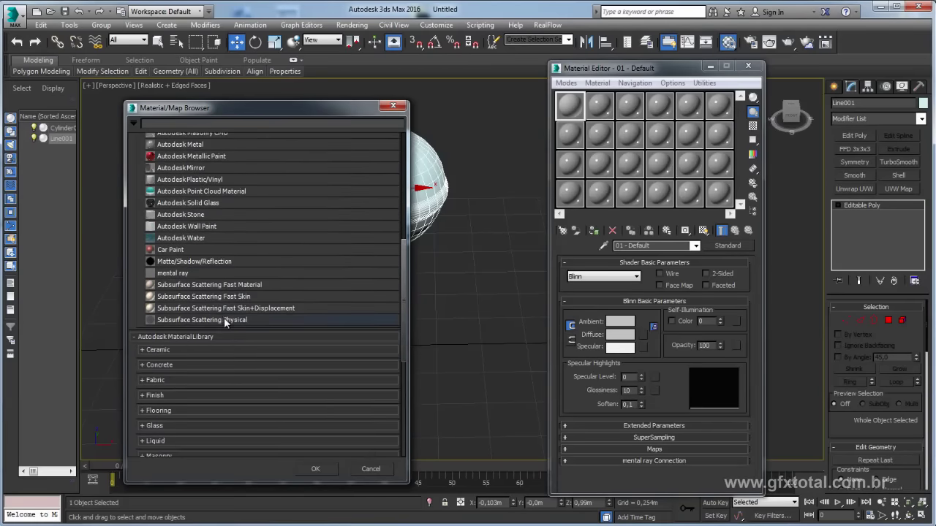
pyautogui.scroll(3, 221, 309)
pyautogui.scroll(3, 216, 307)
pyautogui.doubleClick(190, 190)
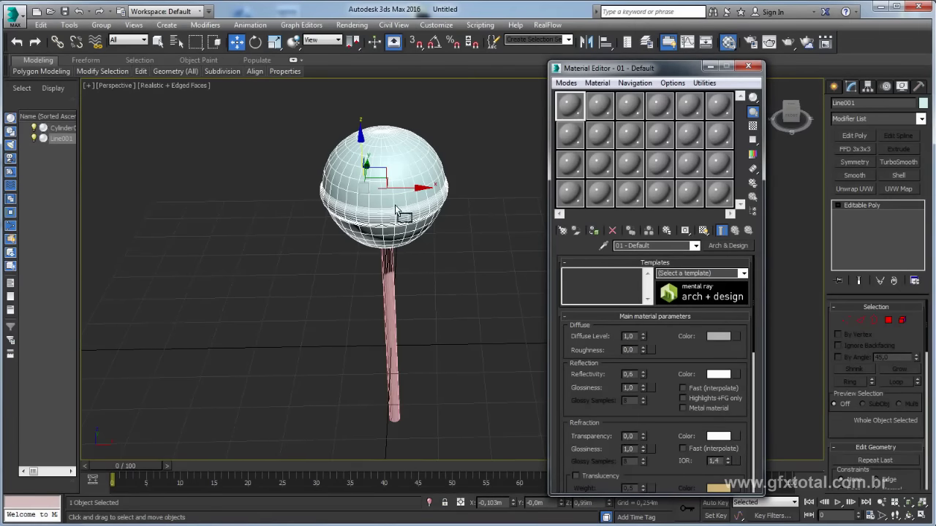
pyautogui.moveTo(571, 108); pyautogui.dragTo(404, 214)
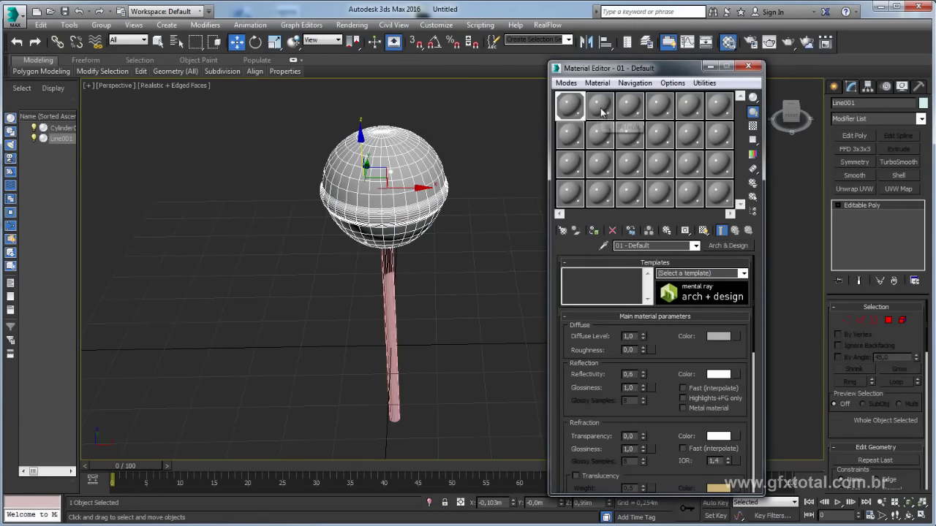
# Apply the second material slot to the stick Cylinder001 and close the Material Editor
pyautogui.click(389, 279)
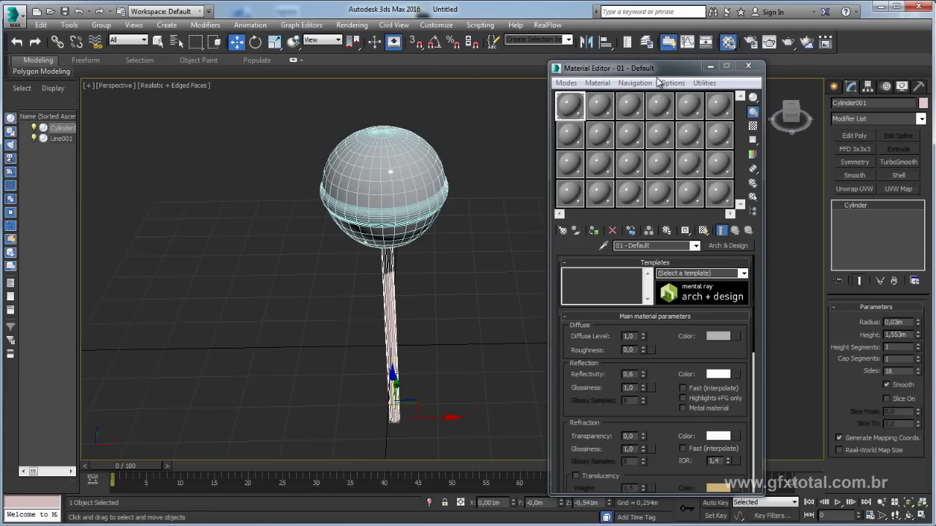
pyautogui.moveTo(604, 107); pyautogui.dragTo(387, 356)
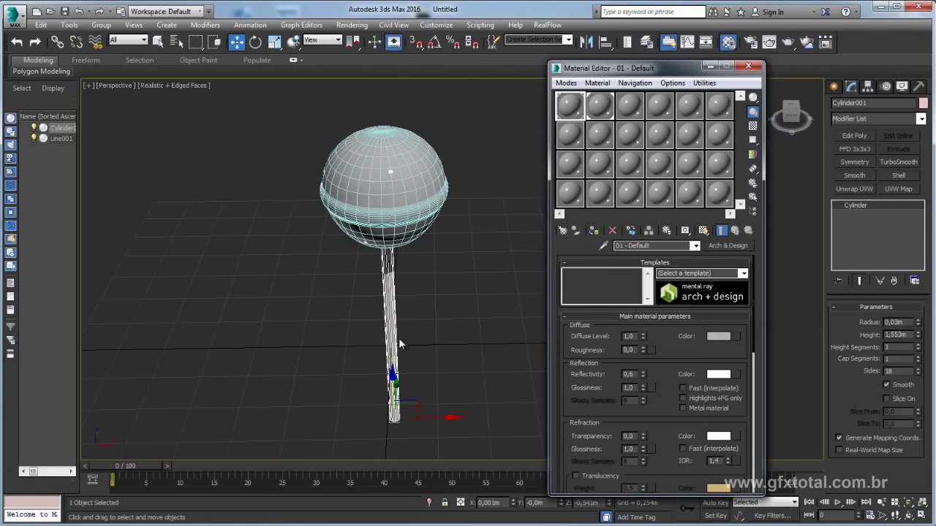
pyautogui.moveTo(397, 341); pyautogui.dragTo(441, 324, button='middle')
pyautogui.click(748, 66)
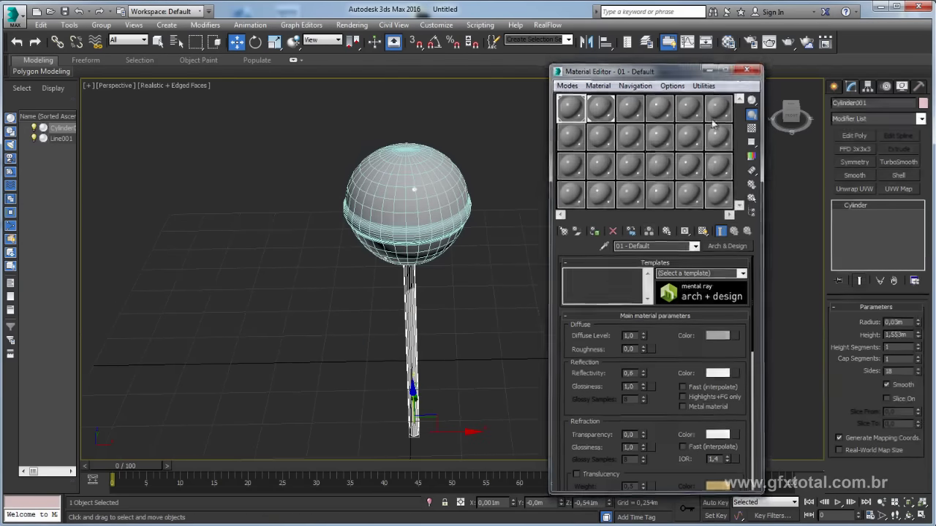
pyautogui.scroll(-2, 555, 257)
pyautogui.moveTo(556, 258)
pyautogui.keyDown('alt'); pyautogui.mouseDown(button='middle')
pyautogui.moveTo(570, 296)
pyautogui.moveTo(587, 271)
pyautogui.moveTo(582, 280)
pyautogui.moveTo(594, 282)
pyautogui.moveTo(593, 255)
pyautogui.moveTo(560, 303)
pyautogui.mouseUp(button='middle'); pyautogui.keyUp('alt')
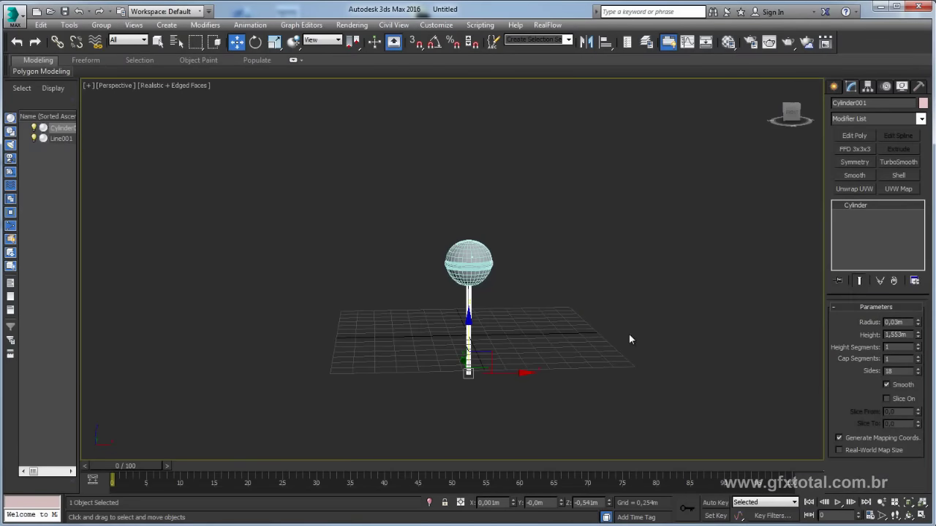
pyautogui.moveTo(629, 339)
pyautogui.keyDown('alt'); pyautogui.mouseDown(button='middle')
pyautogui.moveTo(637, 269)
pyautogui.moveTo(601, 320)
pyautogui.mouseUp(button='middle'); pyautogui.keyUp('alt')
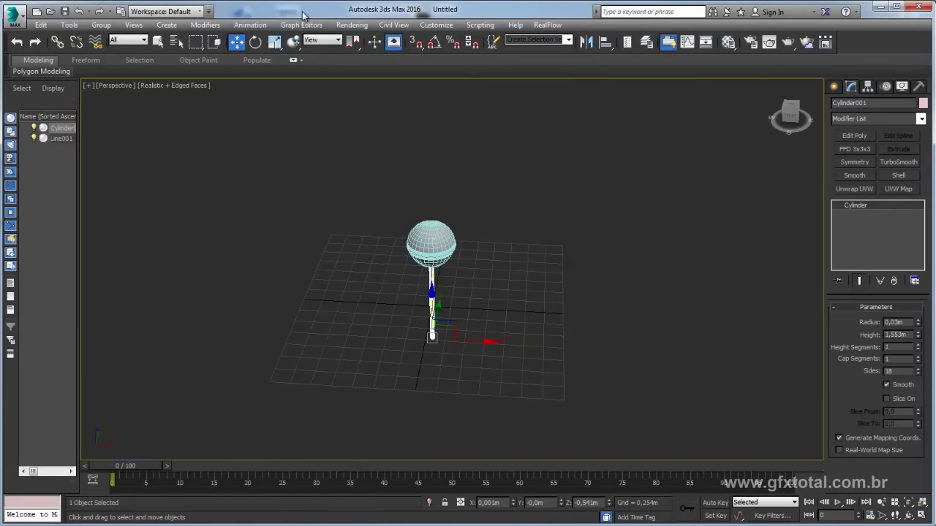
# Load 15_beerse_living.hdr as a Bitmap environment map, accepting the HDRI load settings
pyautogui.click(352, 24)
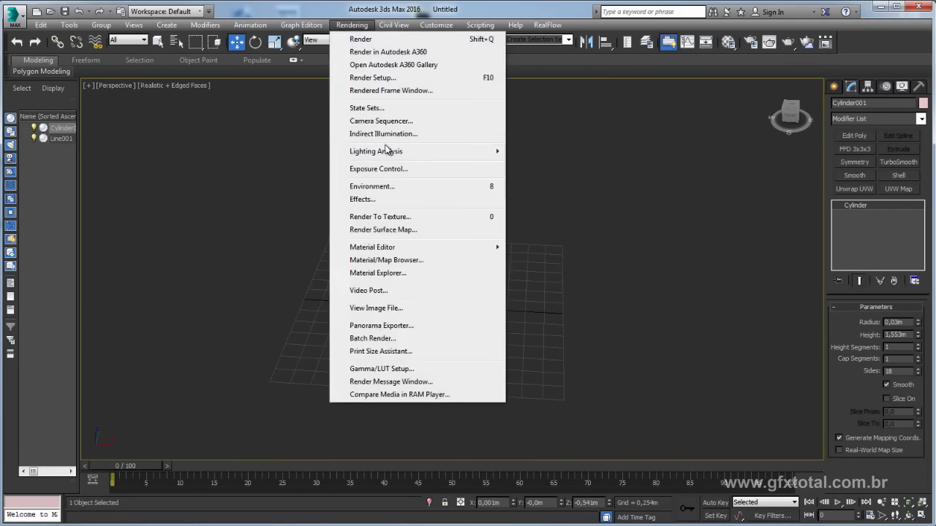
pyautogui.click(393, 184)
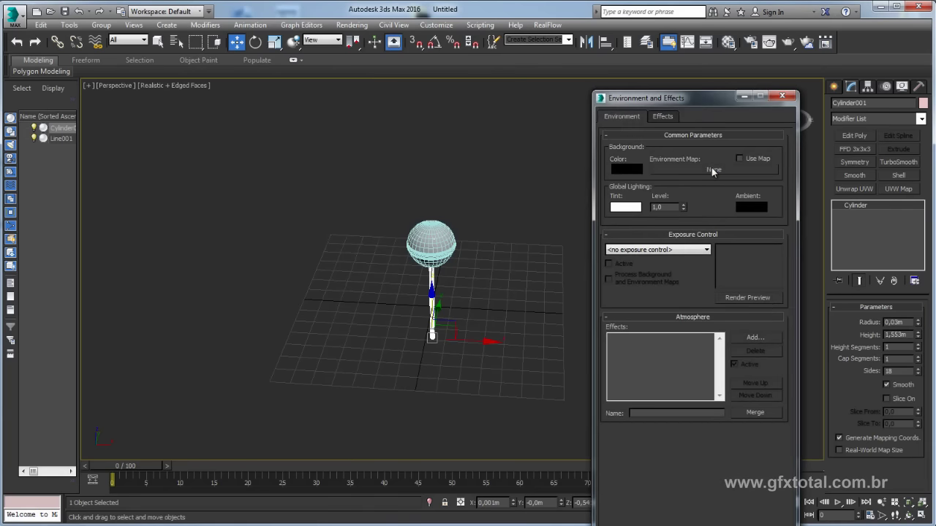
pyautogui.click(712, 169)
pyautogui.scroll(10, 167, 151)
pyautogui.scroll(2, 189, 164)
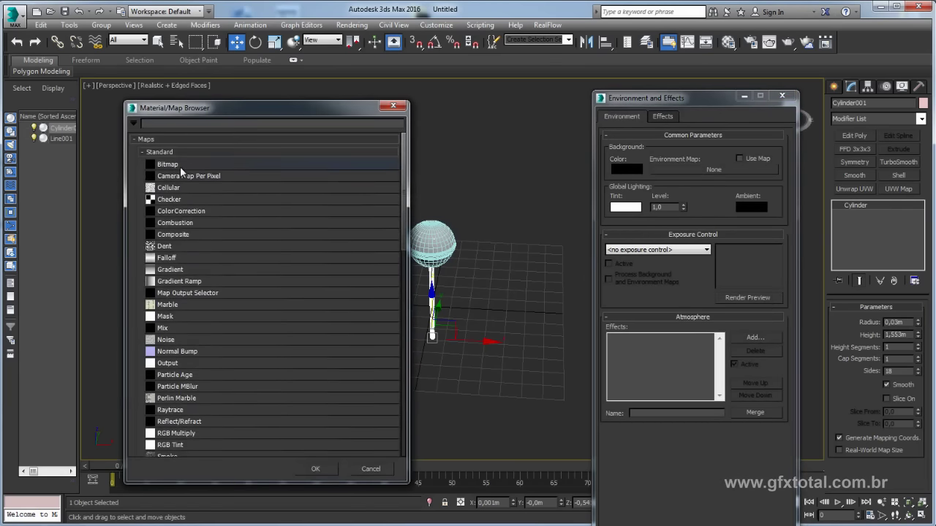
pyautogui.doubleClick(176, 166)
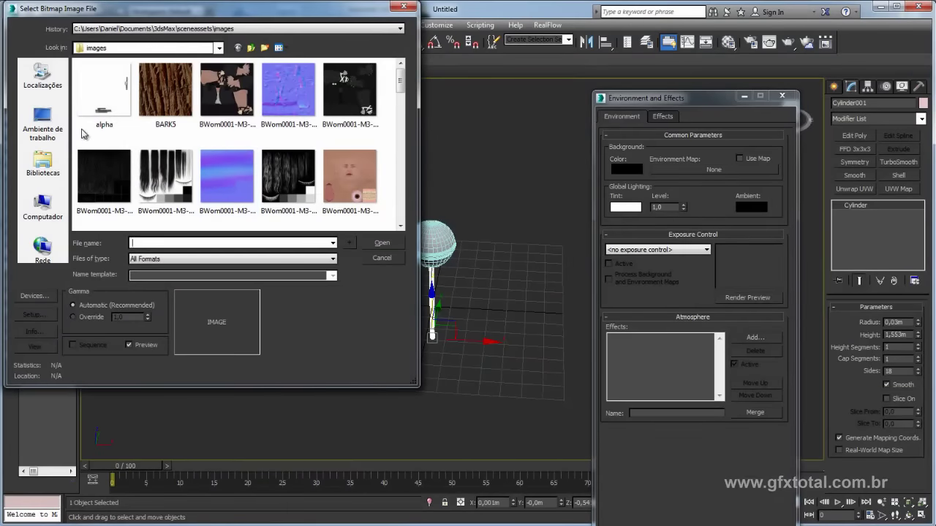
pyautogui.click(43, 124)
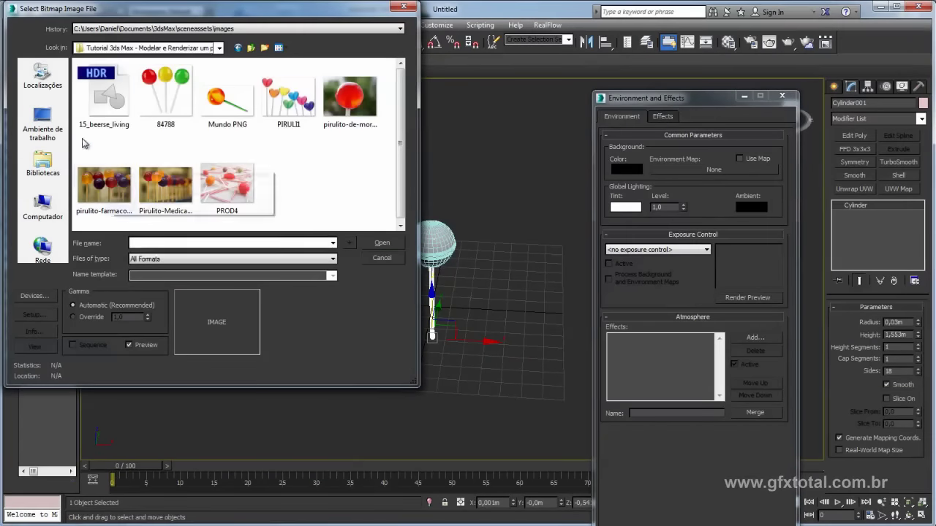
pyautogui.click(117, 113)
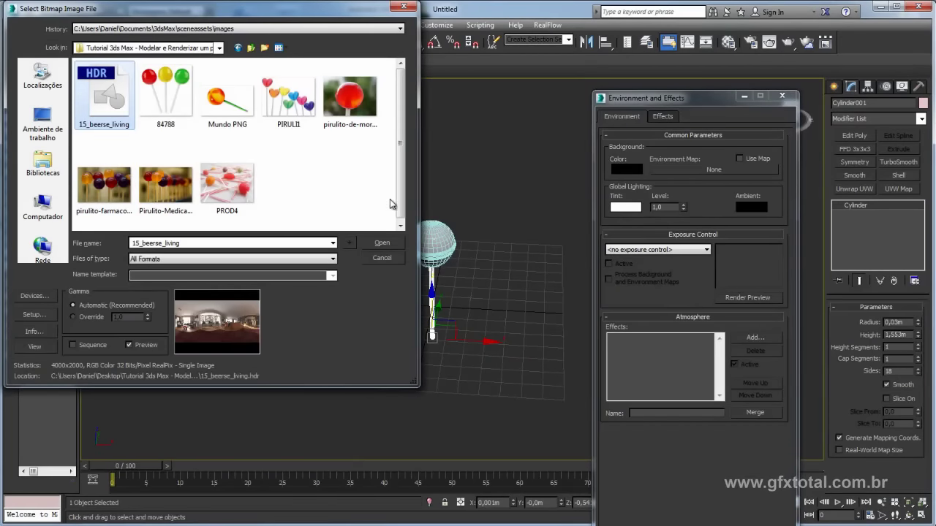
pyautogui.click(380, 245)
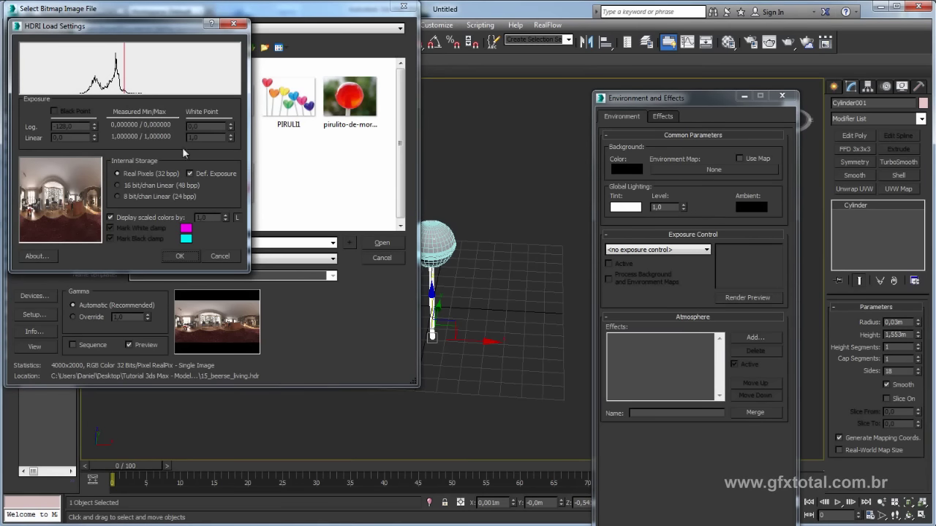
pyautogui.click(179, 260)
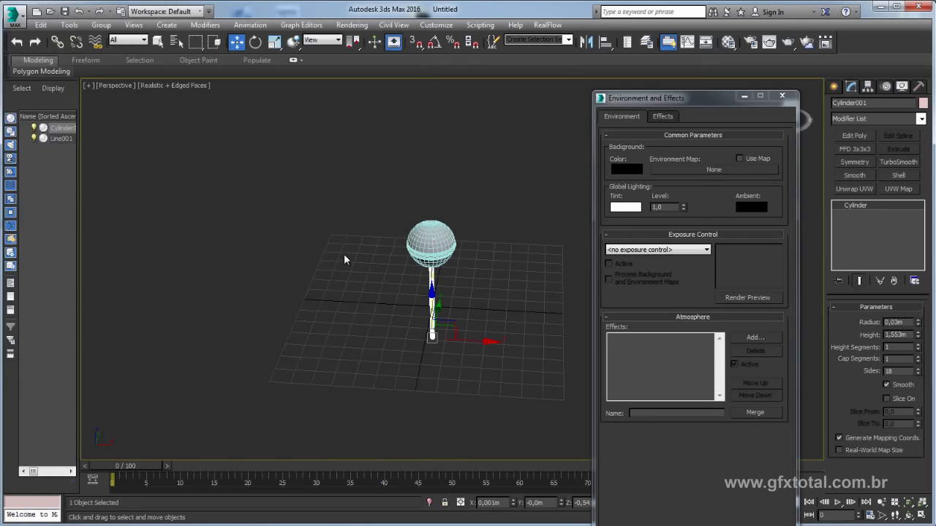
# Display the environment map as the Perspective viewport background and close Environment and Effects
pyautogui.moveTo(423, 267)
pyautogui.mouseDown(button='middle')
pyautogui.moveTo(345, 275)
pyautogui.moveTo(371, 260)
pyautogui.mouseUp(button='middle')
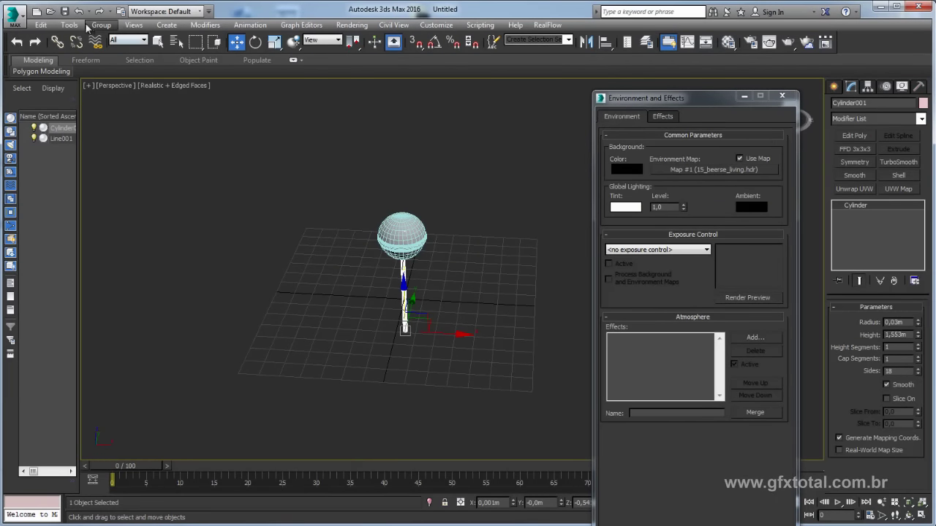
pyautogui.click(131, 26)
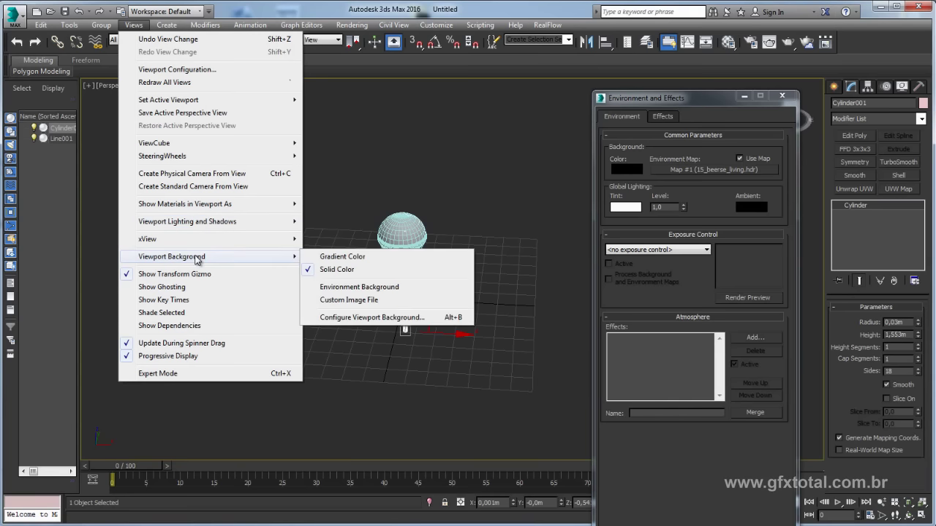
pyautogui.moveTo(172, 257)
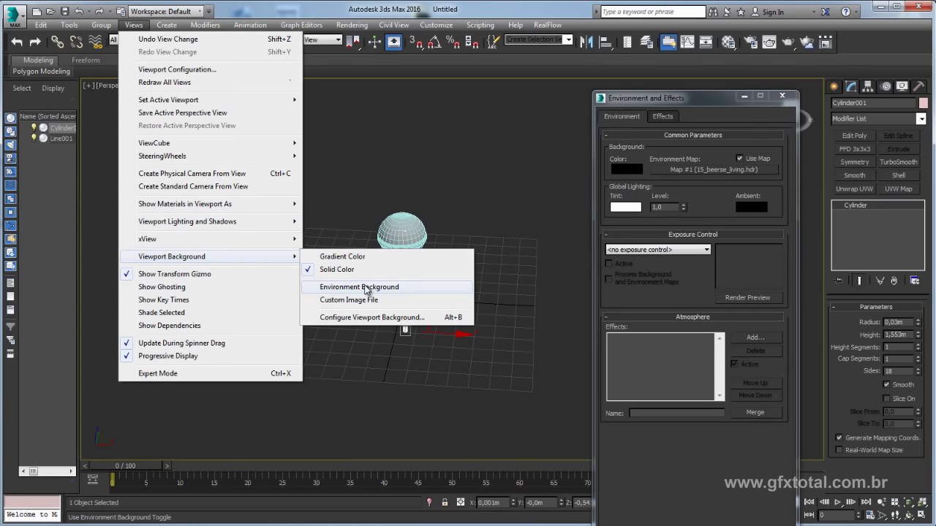
pyautogui.click(366, 291)
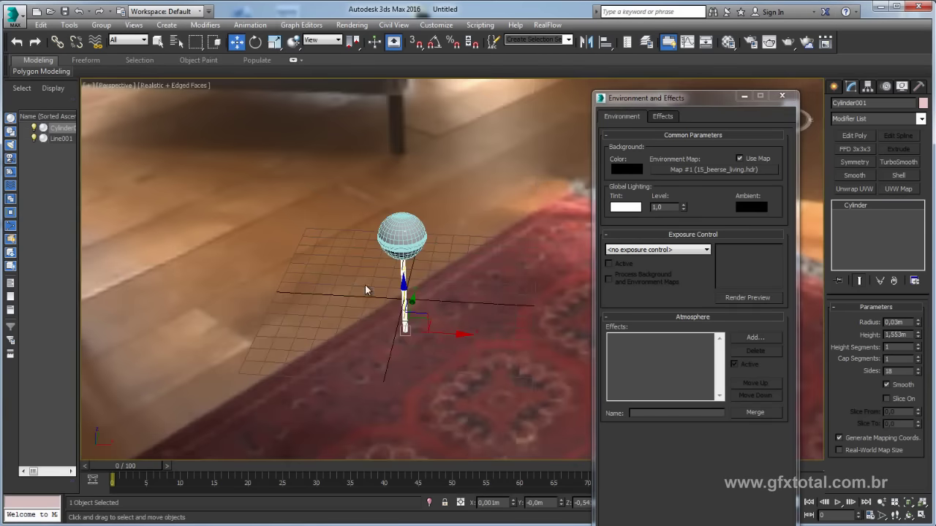
pyautogui.click(744, 97)
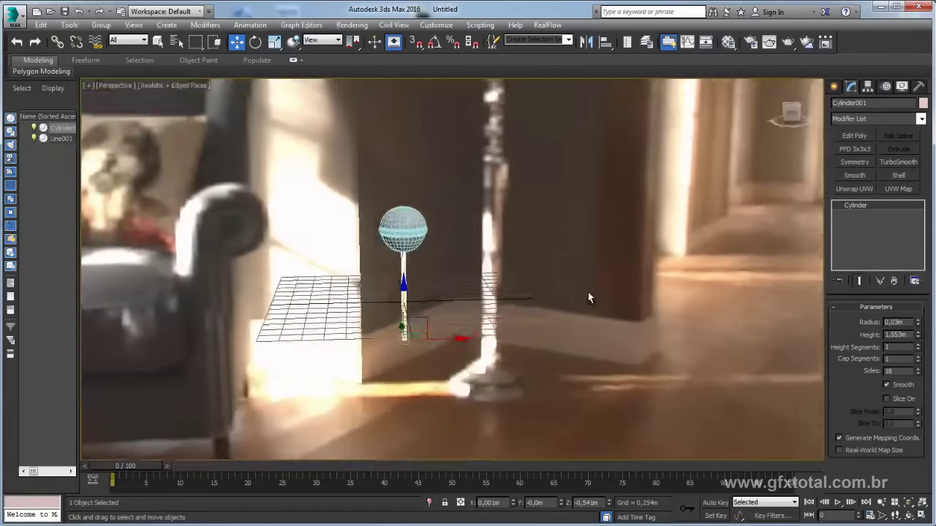
pyautogui.moveTo(589, 297)
pyautogui.keyDown('alt'); pyautogui.mouseDown(button='middle')
pyautogui.moveTo(640, 310)
pyautogui.moveTo(480, 288)
pyautogui.moveTo(192, 290)
pyautogui.moveTo(184, 275)
pyautogui.moveTo(217, 270)
pyautogui.moveTo(280, 315)
pyautogui.mouseUp(button='middle'); pyautogui.keyUp('alt')
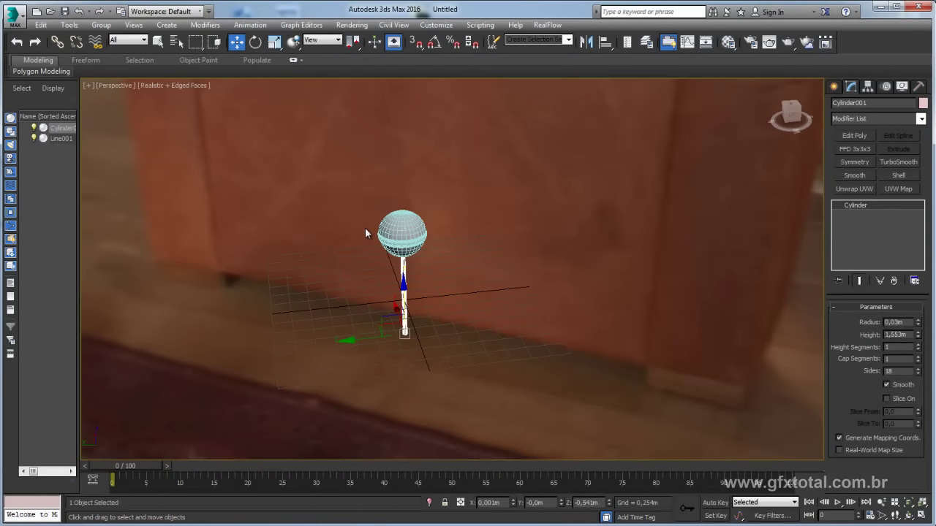
# Zoom in on the lollipop head, turn on the safe frame with Shift+F, and centre the sphere
pyautogui.scroll(5, 365, 227)
pyautogui.scroll(2, 541, 205)
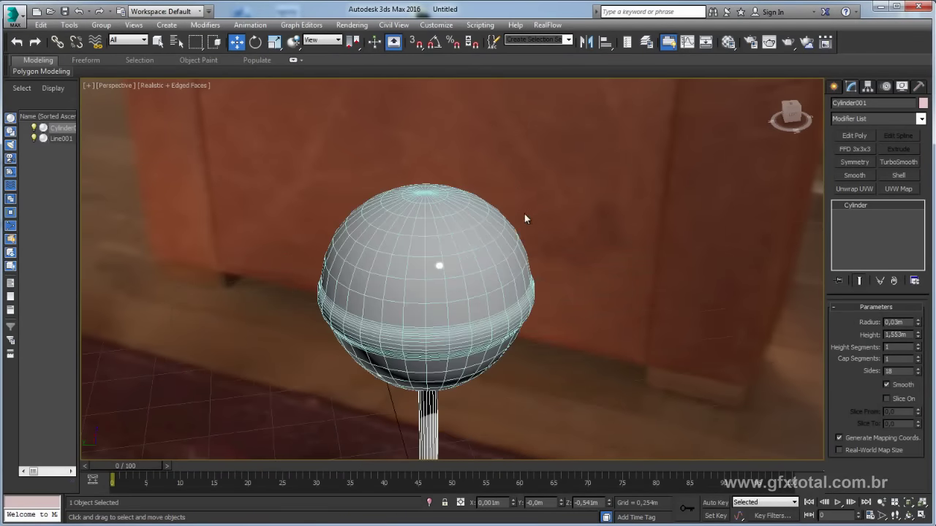
pyautogui.moveTo(524, 217); pyautogui.dragTo(556, 194, button='middle')
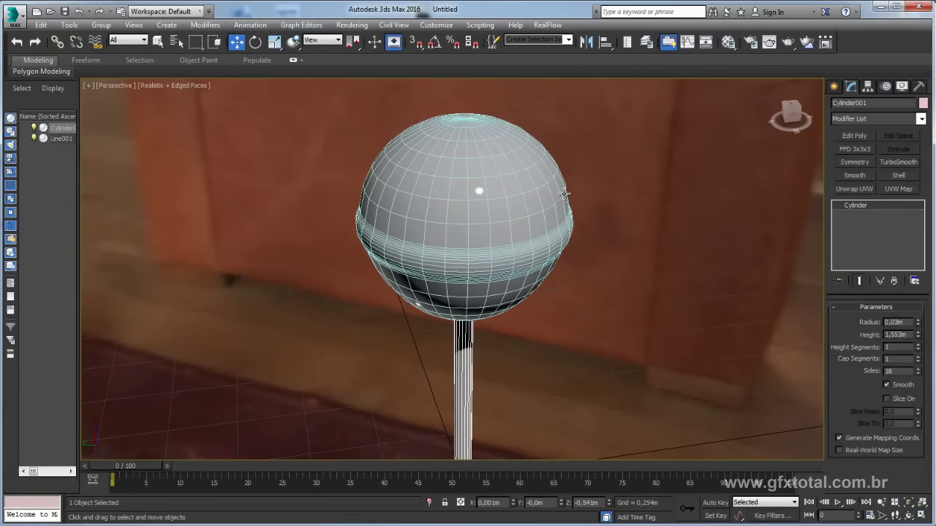
pyautogui.hotkey('shift', 'f')
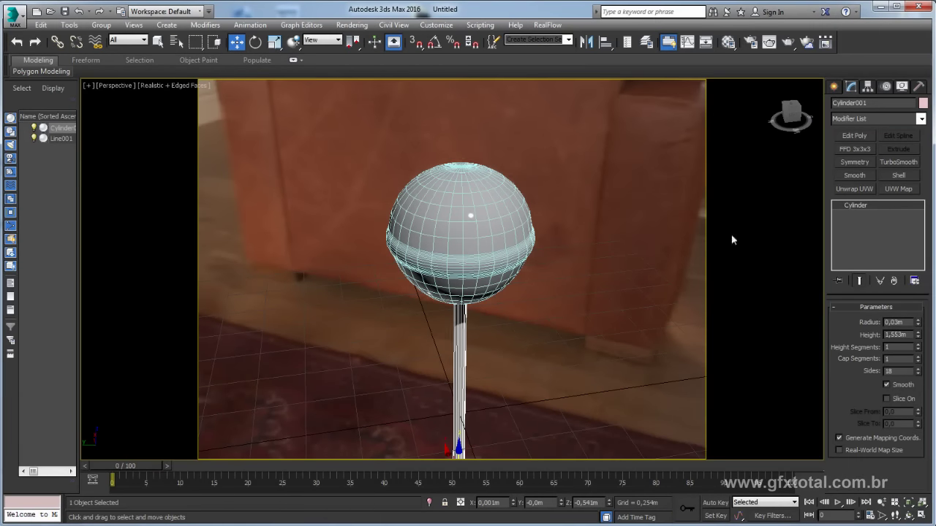
pyautogui.scroll(5, 438, 248)
pyautogui.scroll(-3, 478, 268)
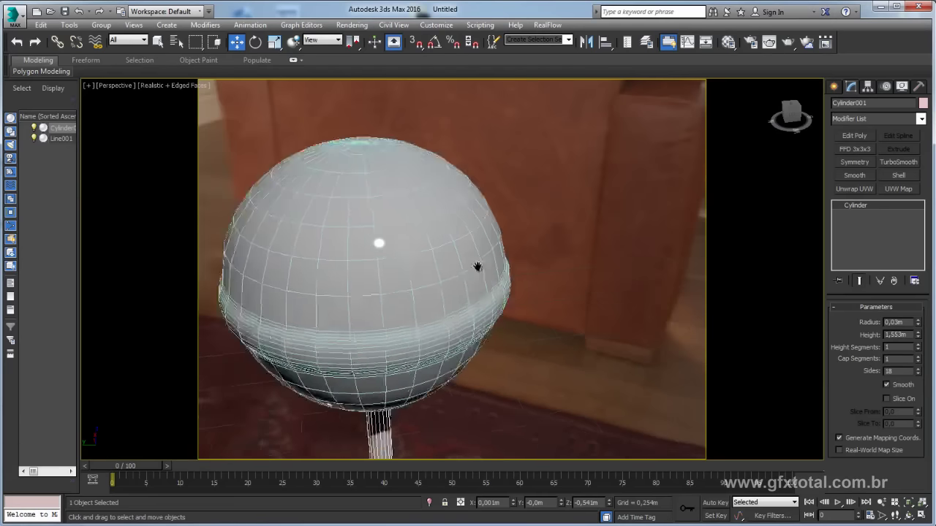
pyautogui.moveTo(478, 267); pyautogui.dragTo(511, 259, button='middle')
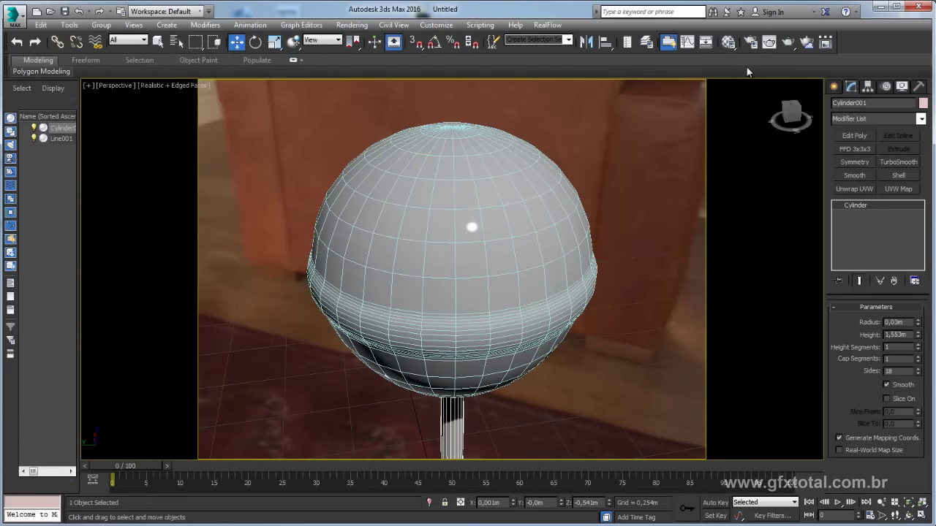
# Render the lollipop with mental ray from four orbiting angles around the HDR room
pyautogui.click(790, 42)
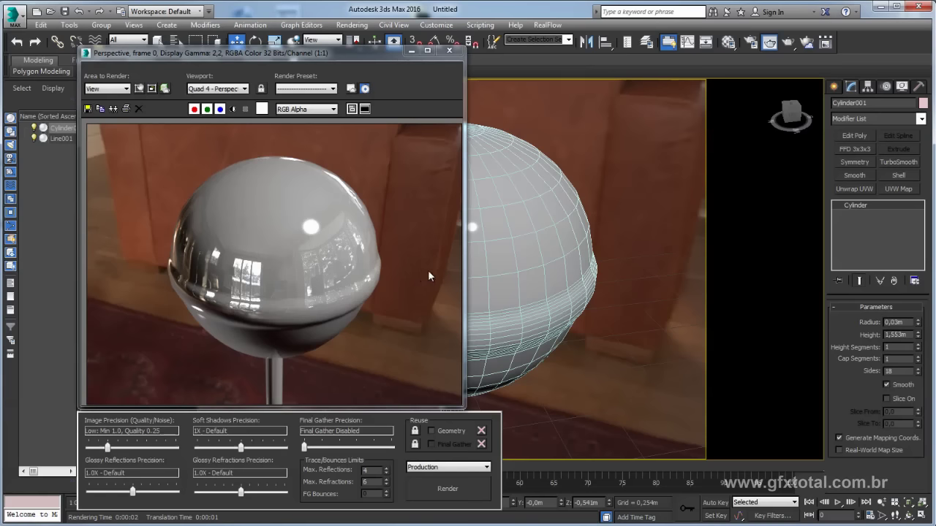
pyautogui.keyDown('alt'); pyautogui.moveTo(526, 275); pyautogui.dragTo(556, 271, button='middle'); pyautogui.keyUp('alt')
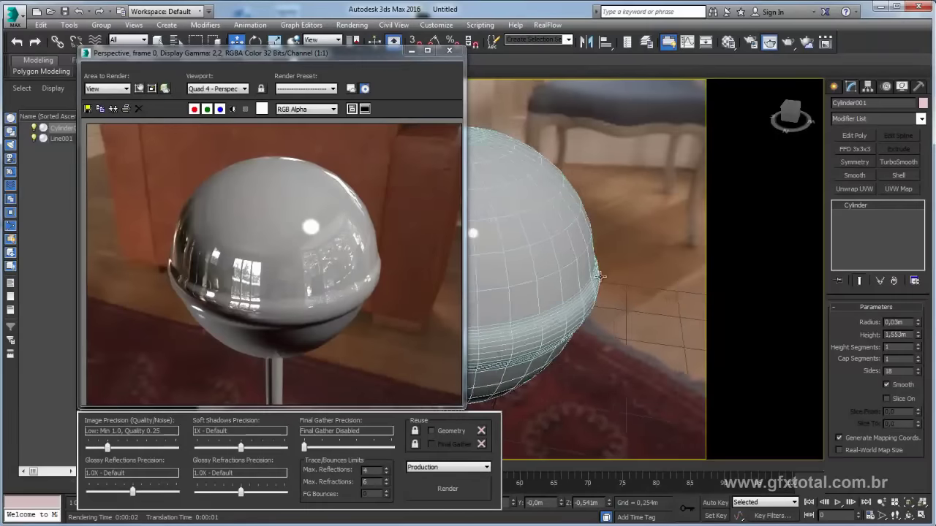
pyautogui.click(444, 489)
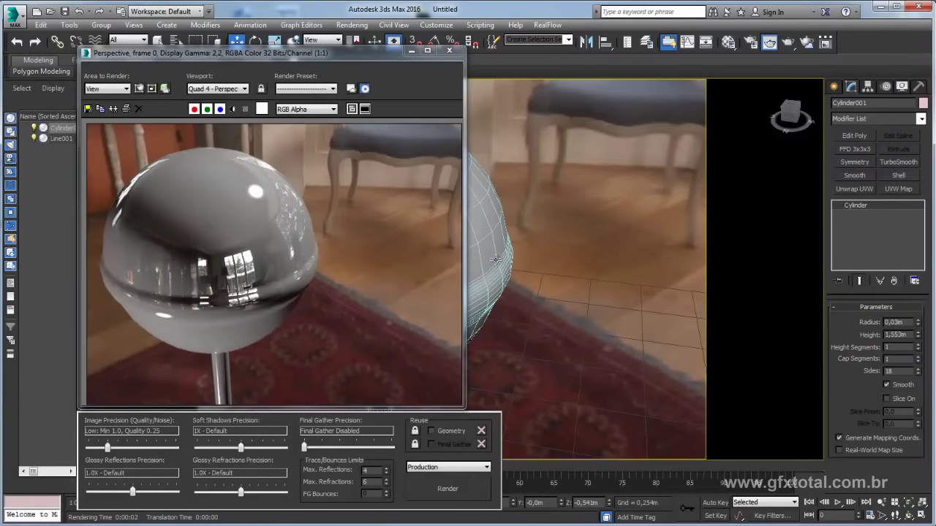
pyautogui.moveTo(533, 274)
pyautogui.keyDown('alt'); pyautogui.mouseDown(button='middle')
pyautogui.moveTo(584, 264)
pyautogui.moveTo(590, 272)
pyautogui.mouseUp(button='middle'); pyautogui.keyUp('alt')
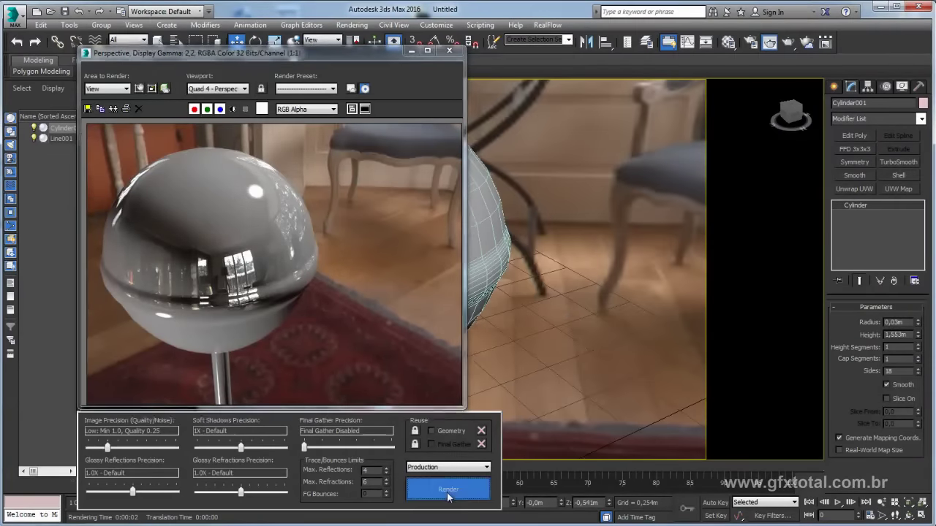
pyautogui.click(447, 491)
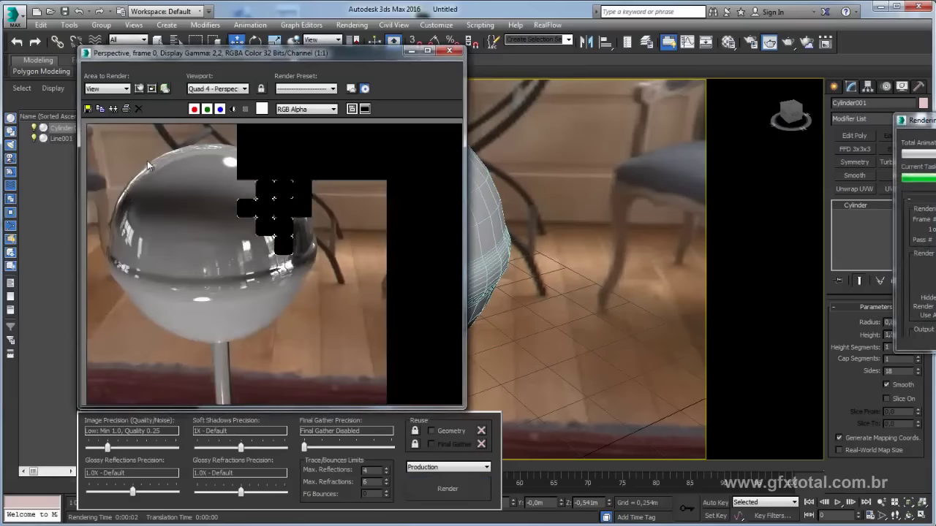
pyautogui.moveTo(568, 299)
pyautogui.keyDown('alt'); pyautogui.mouseDown(button='middle')
pyautogui.moveTo(621, 294)
pyautogui.moveTo(619, 303)
pyautogui.mouseUp(button='middle'); pyautogui.keyUp('alt')
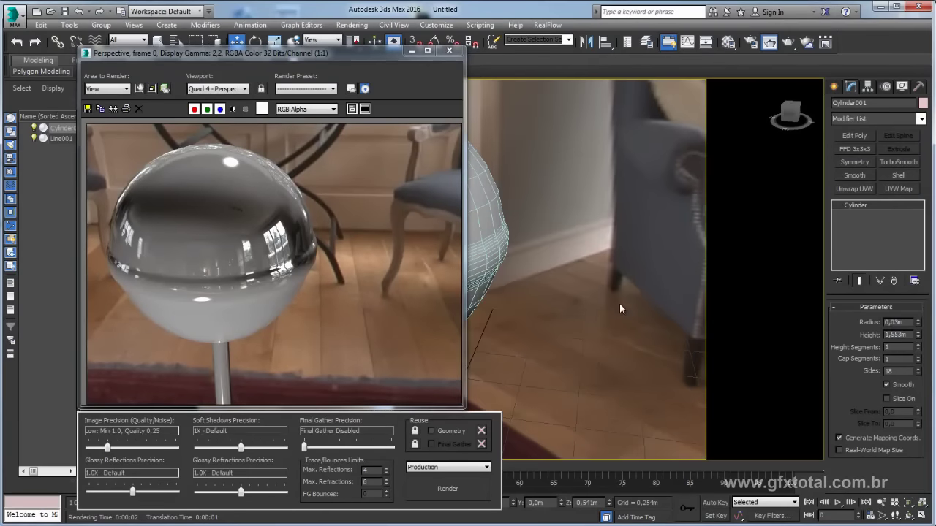
pyautogui.click(460, 480)
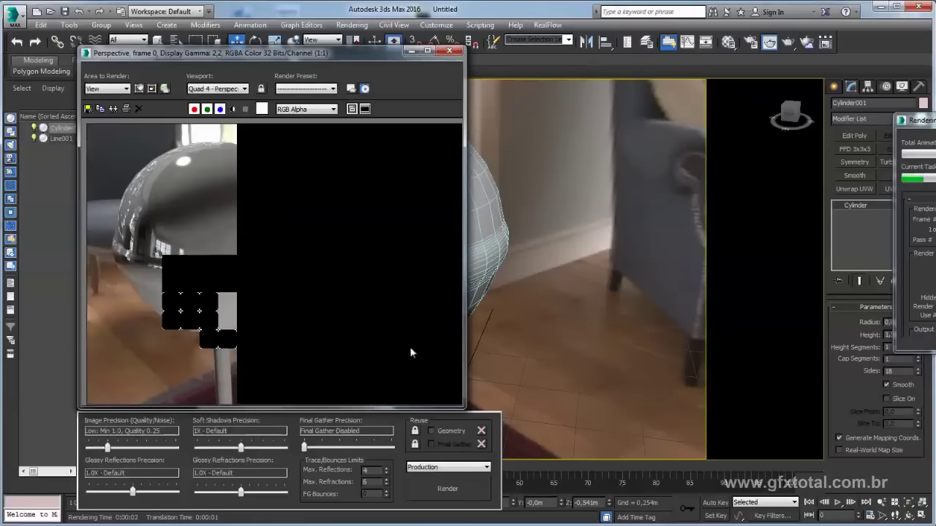
pyautogui.moveTo(593, 222)
pyautogui.keyDown('alt'); pyautogui.mouseDown(button='middle')
pyautogui.moveTo(628, 263)
pyautogui.moveTo(605, 289)
pyautogui.moveTo(443, 291)
pyautogui.moveTo(637, 318)
pyautogui.moveTo(595, 316)
pyautogui.mouseUp(button='middle'); pyautogui.keyUp('alt')
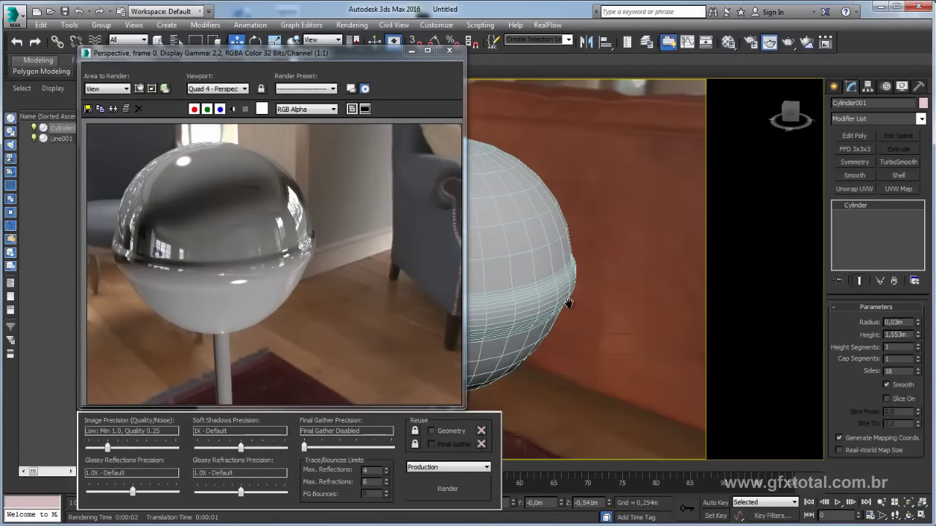
# Close the rendered frame window and select the candy sphere Line001
pyautogui.click(449, 50)
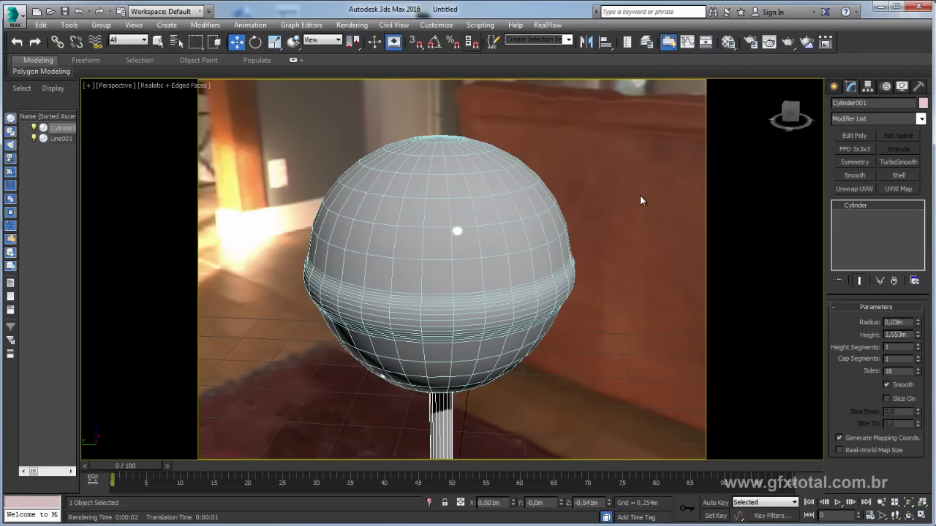
pyautogui.click(640, 200)
pyautogui.click(464, 241)
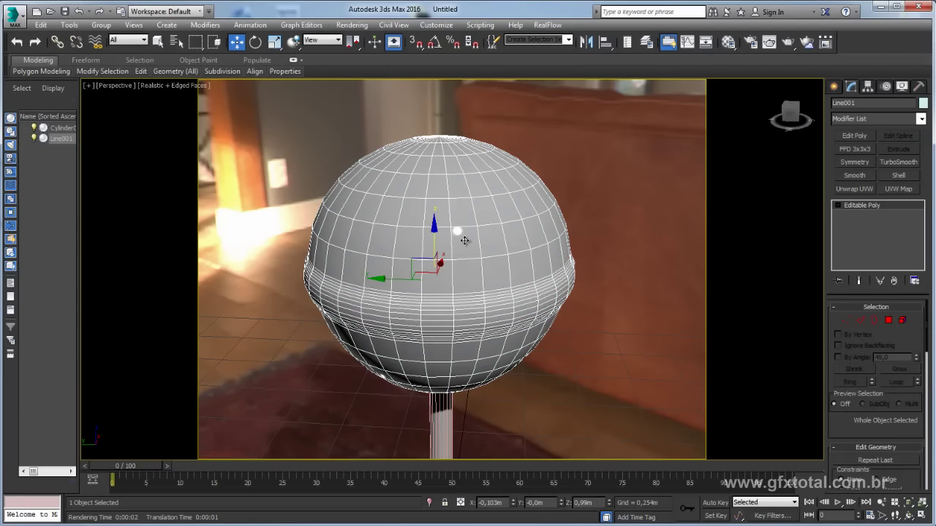
# In the Material Editor, zero the lollipop material's Reflectivity and raise Transparency to 1.0
pyautogui.click(728, 45)
pyautogui.moveTo(664, 64); pyautogui.dragTo(772, 72)
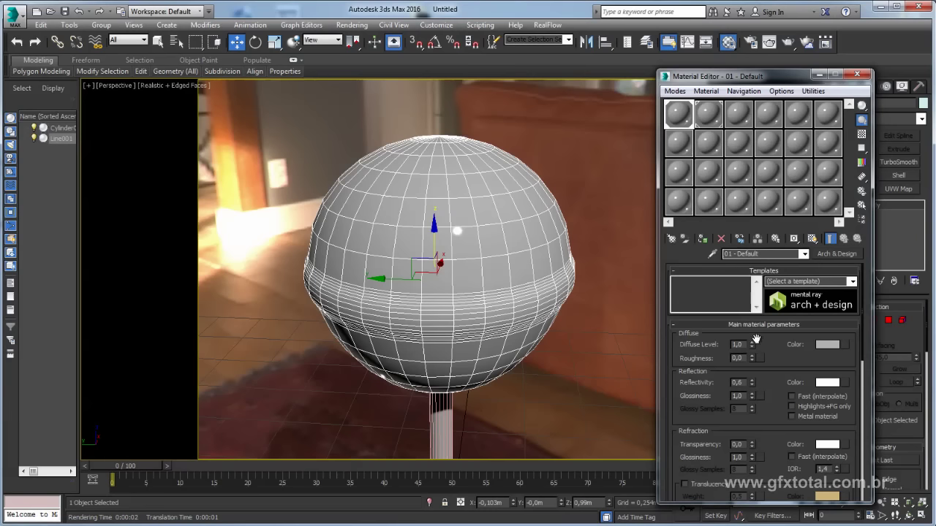
pyautogui.rightClick(752, 379)
pyautogui.keyDown('alt'); pyautogui.moveTo(598, 341); pyautogui.dragTo(611, 354, button='middle'); pyautogui.keyUp('alt')
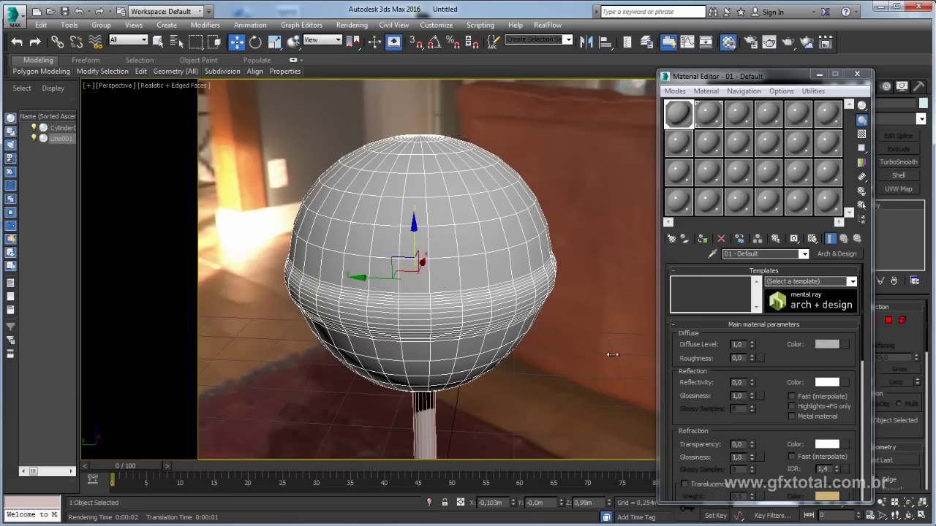
pyautogui.moveTo(766, 427)
pyautogui.mouseDown()
pyautogui.moveTo(771, 345)
pyautogui.moveTo(747, 364)
pyautogui.mouseUp()
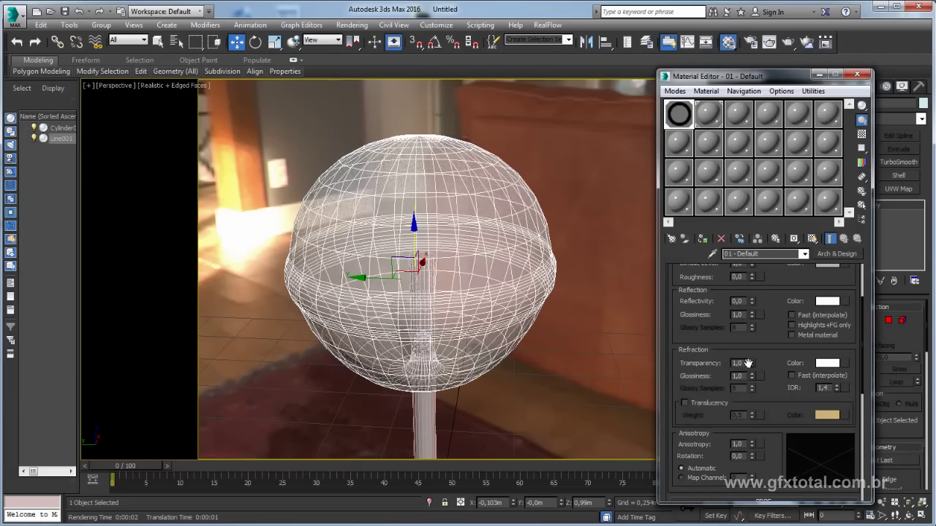
# Show a checker background behind the sample and inspect it in an enlarged preview
pyautogui.click(861, 134)
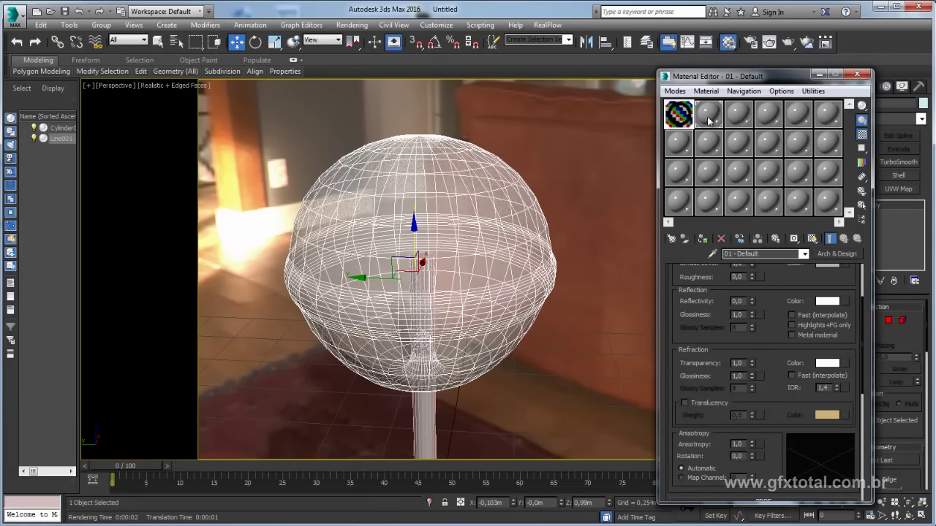
pyautogui.doubleClick(680, 117)
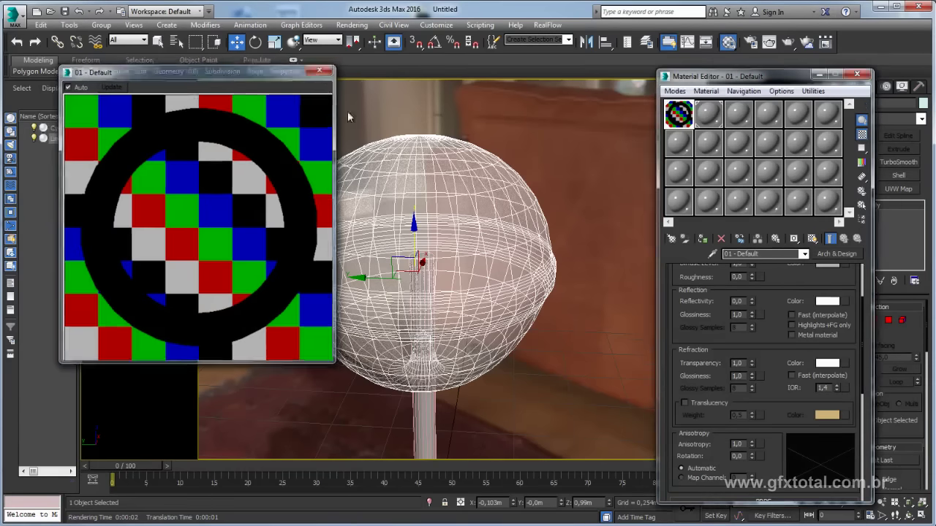
pyautogui.click(320, 68)
# Render the clear lollipop, then saturate the Refraction Color toward red and re-render
pyautogui.click(788, 44)
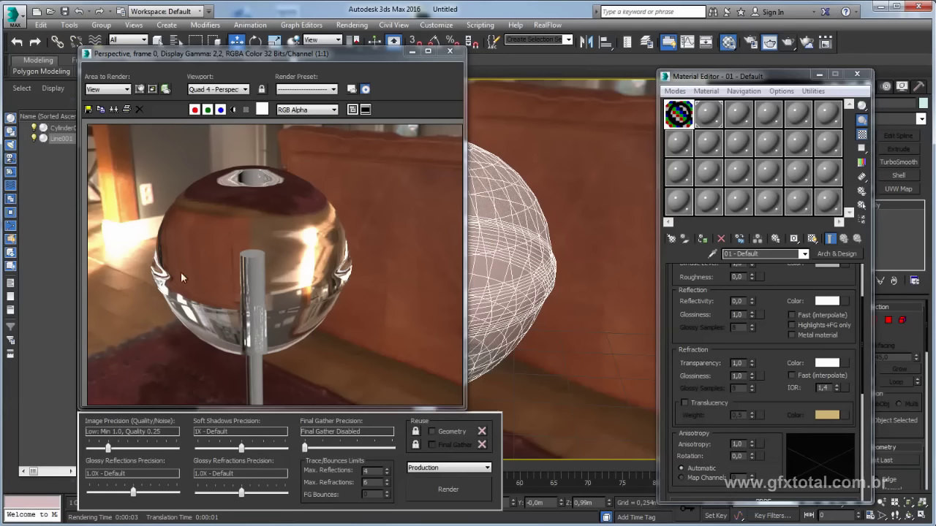
pyautogui.click(828, 363)
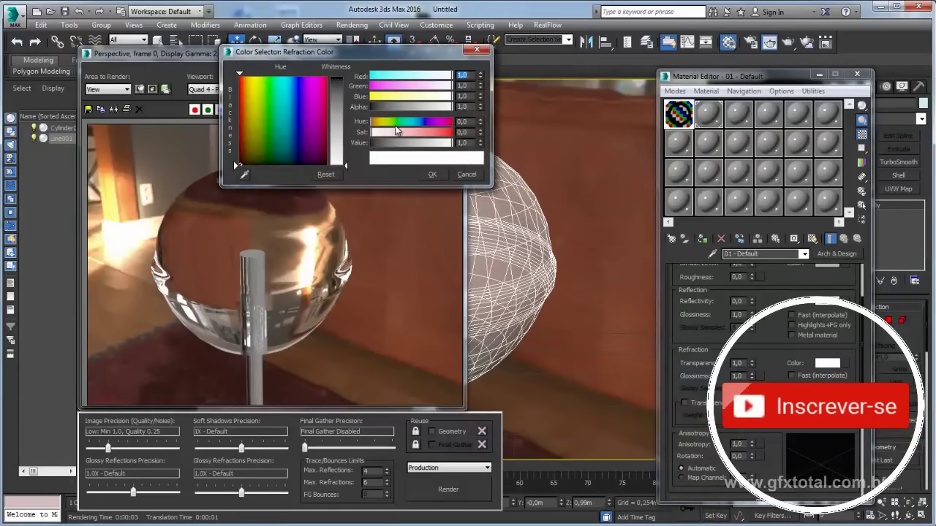
pyautogui.moveTo(425, 132)
pyautogui.mouseDown()
pyautogui.moveTo(444, 133)
pyautogui.moveTo(447, 160)
pyautogui.mouseUp()
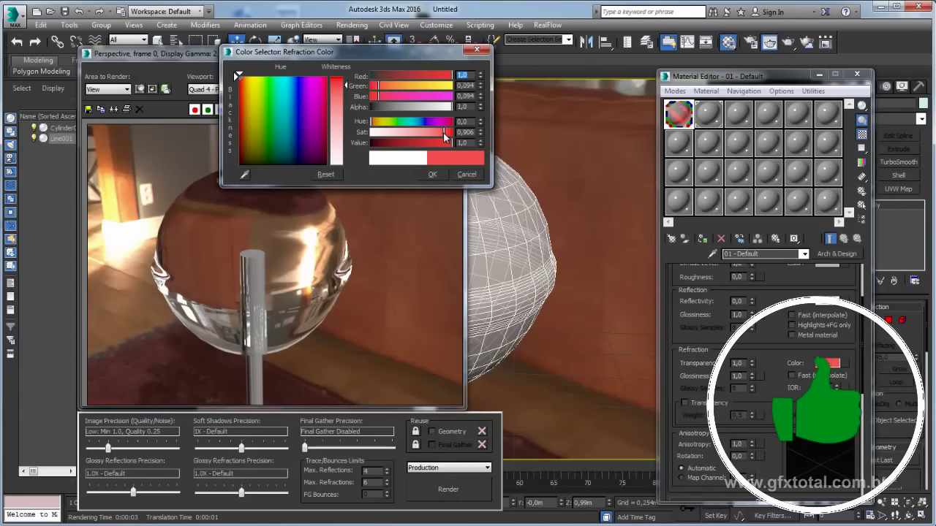
pyautogui.click(431, 174)
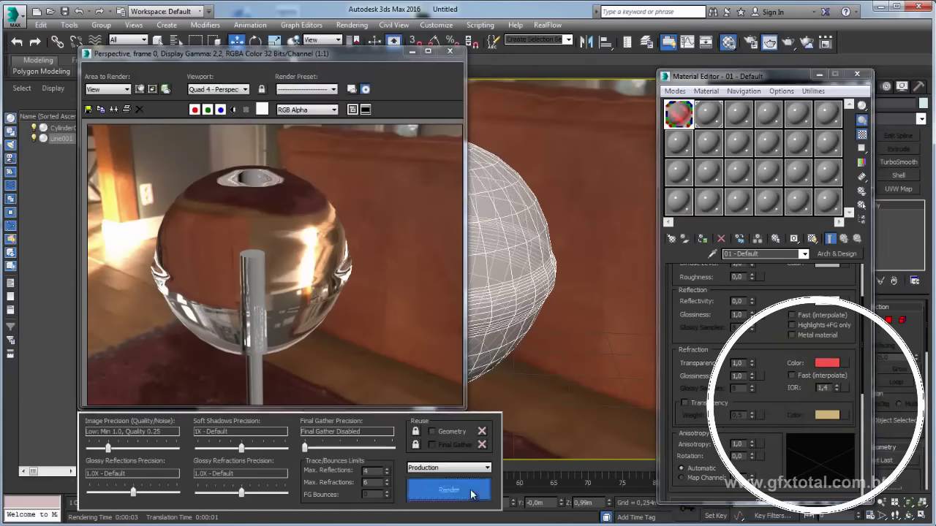
pyautogui.click(448, 489)
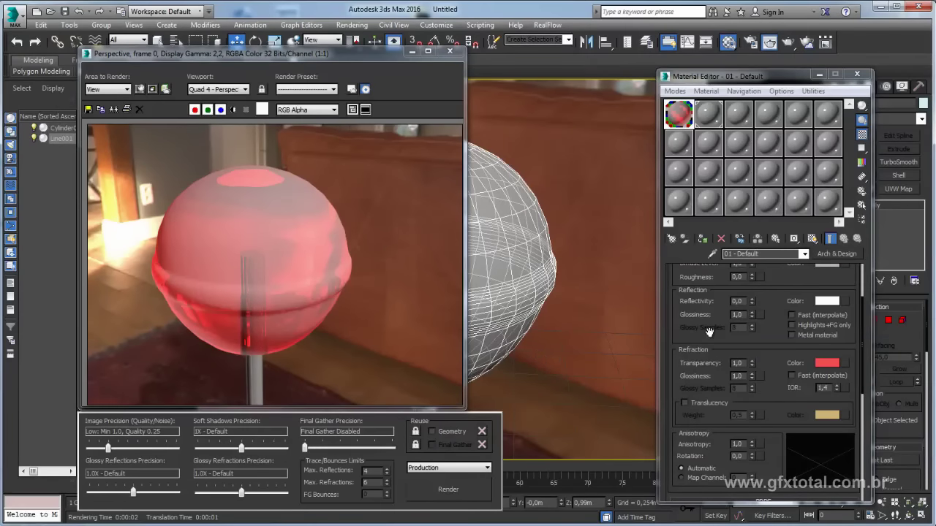
# Set the Diffuse Color to red, test-render it, then darken it to Value 0.633
pyautogui.scroll(4, 708, 332)
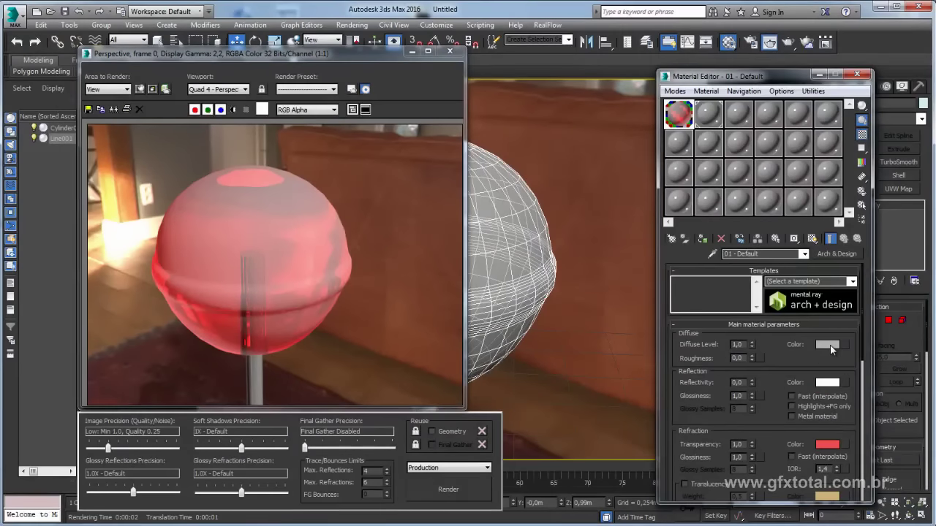
pyautogui.click(830, 346)
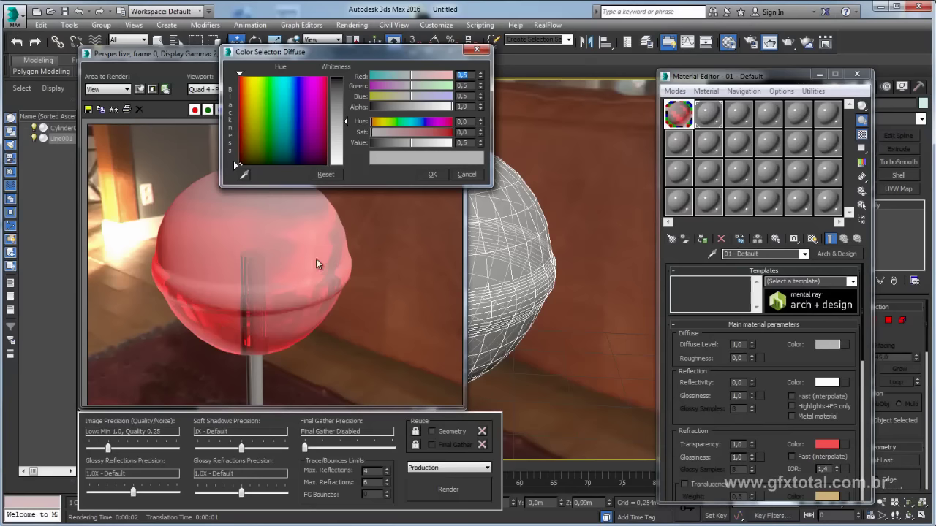
pyautogui.moveTo(315, 108); pyautogui.dragTo(342, 100)
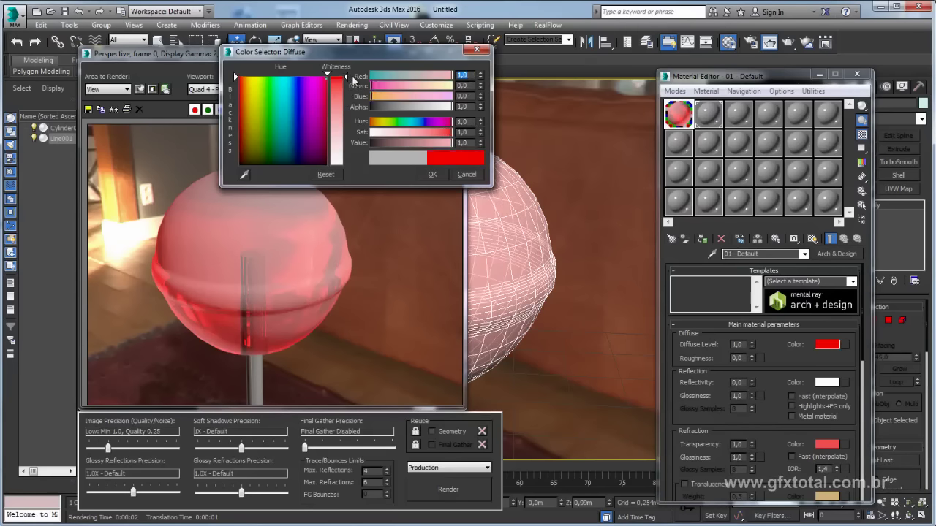
pyautogui.click(432, 174)
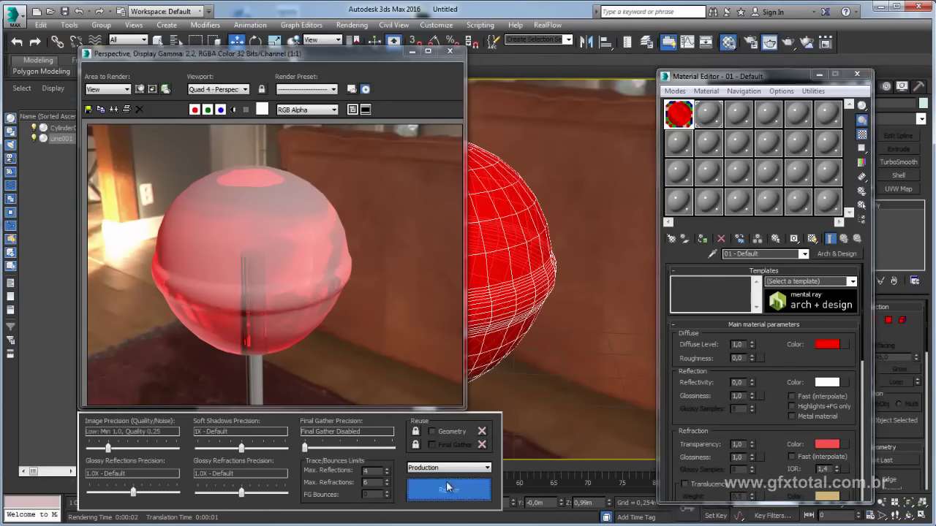
pyautogui.click(448, 489)
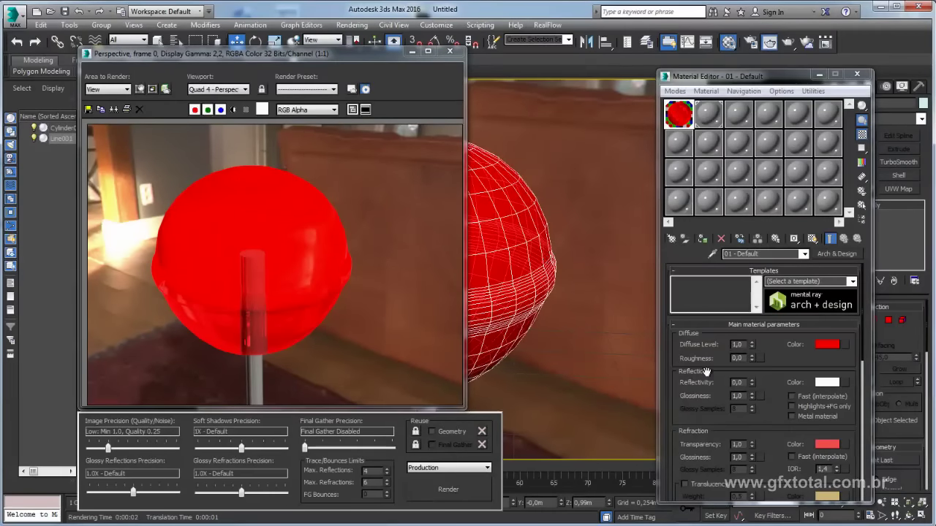
pyautogui.click(827, 344)
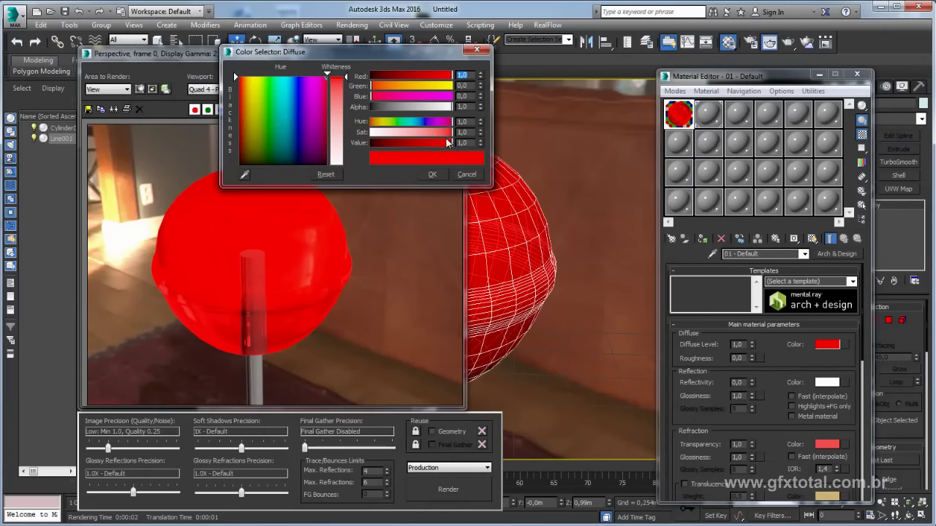
pyautogui.moveTo(447, 143); pyautogui.dragTo(422, 144)
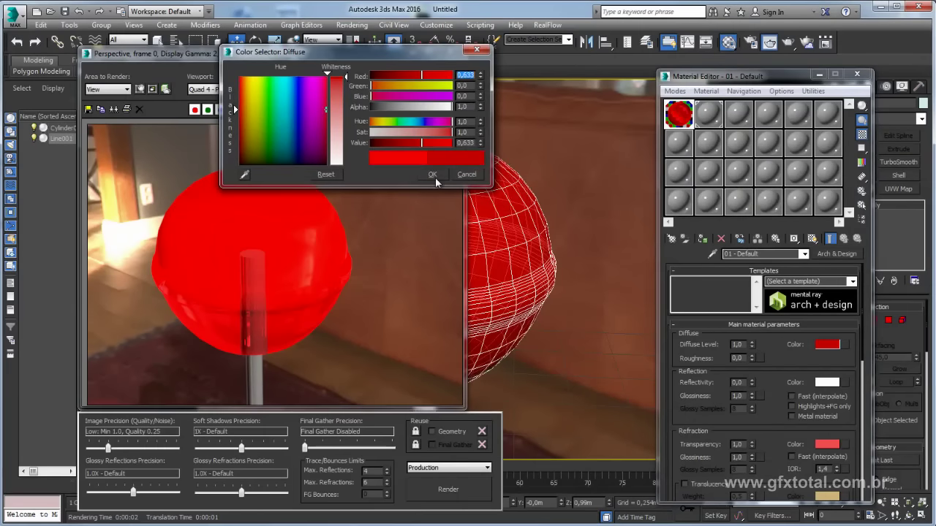
pyautogui.click(433, 175)
# Soften the Refraction Color to Saturation 0.712, Value 0.82 and render the result
pyautogui.scroll(-3, 827, 361)
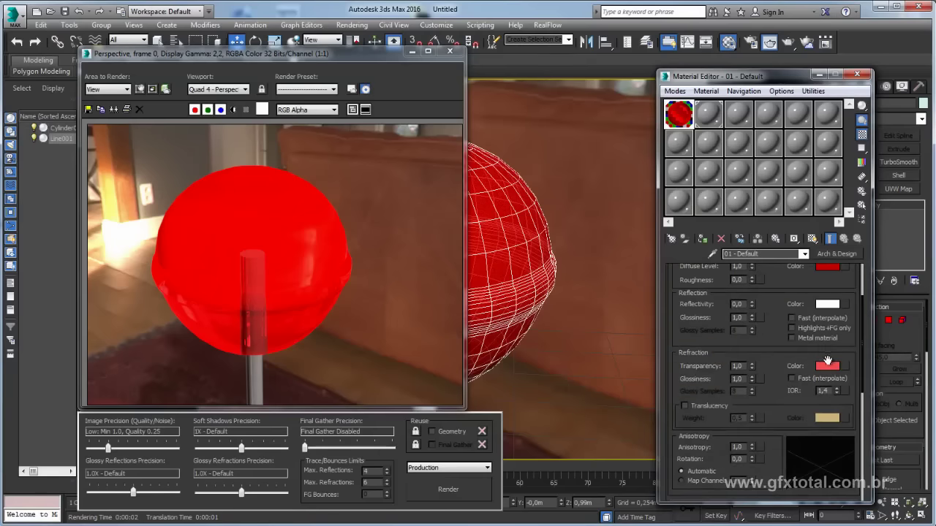
pyautogui.click(827, 364)
pyautogui.moveTo(444, 132)
pyautogui.mouseDown()
pyautogui.moveTo(427, 134)
pyautogui.moveTo(438, 144)
pyautogui.mouseUp()
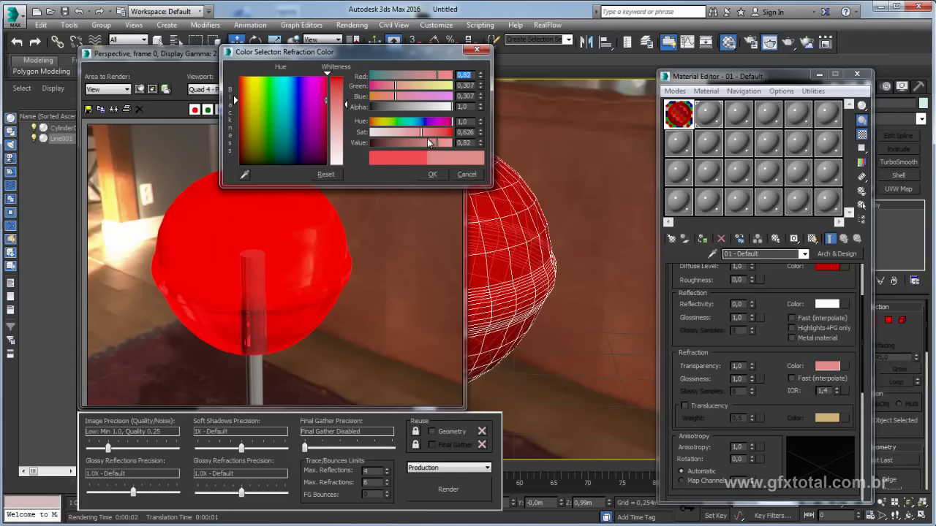
pyautogui.click(432, 175)
pyautogui.click(443, 497)
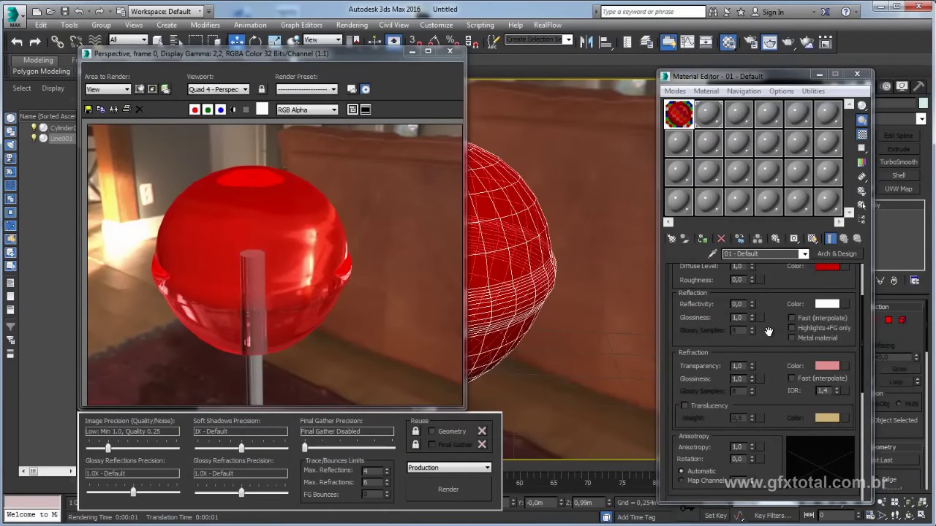
# Set Reflectivity to 1,0 and render to preview the reflections
pyautogui.scroll(-2, 702, 351)
pyautogui.scroll(3, 771, 338)
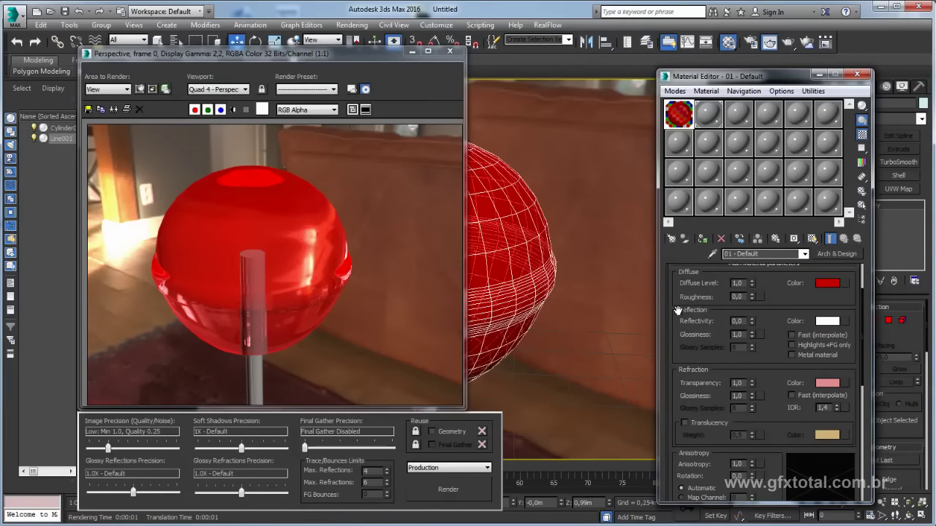
pyautogui.scroll(-3, 777, 335)
pyautogui.scroll(5, 770, 347)
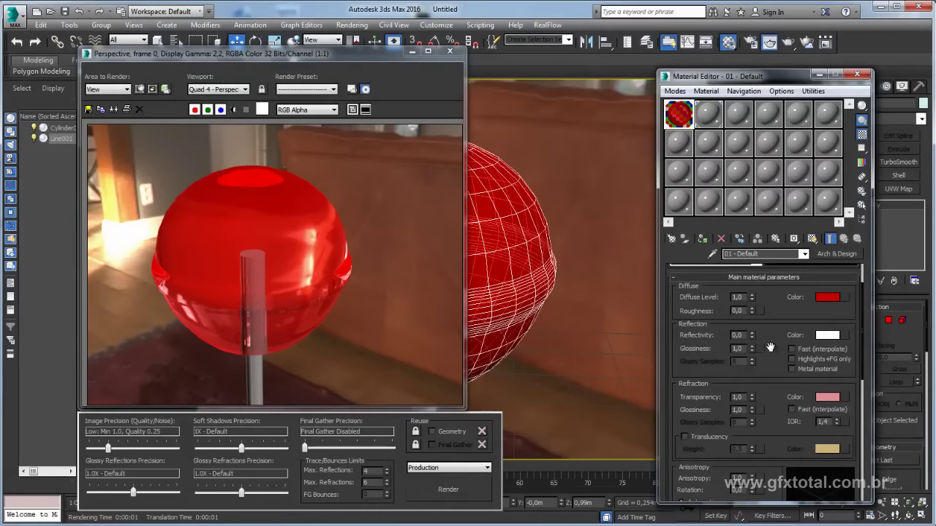
pyautogui.doubleClick(738, 334)
pyautogui.write('1')
pyautogui.press('Return')
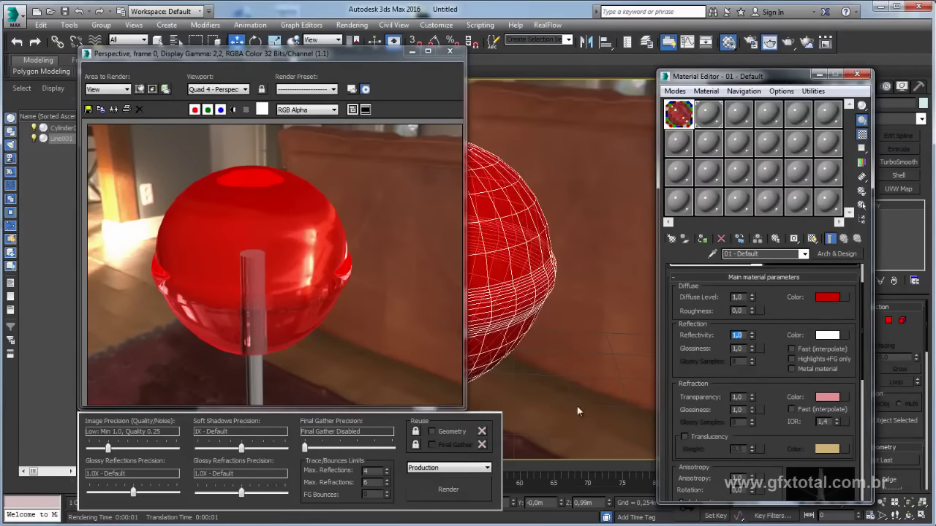
pyautogui.click(443, 490)
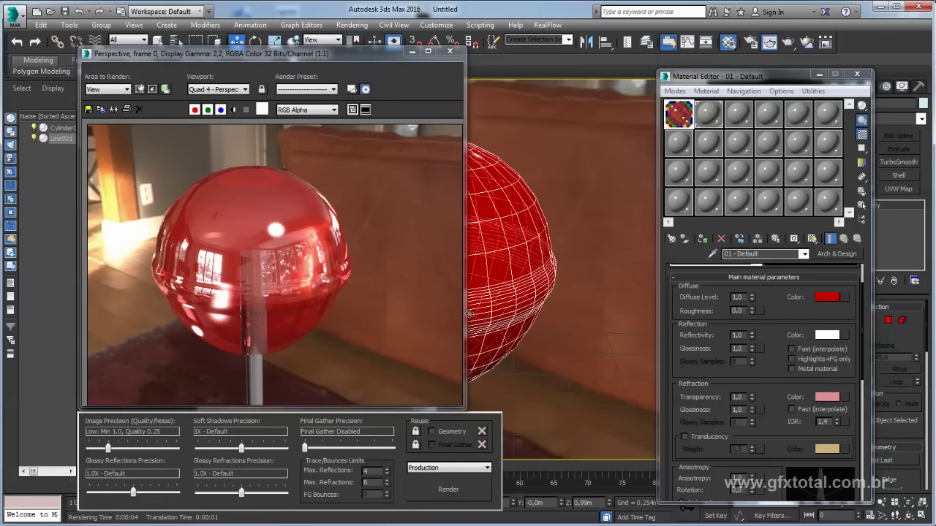
# Tint the reflection Color pink and re-render with Shift+Q
pyautogui.click(830, 338)
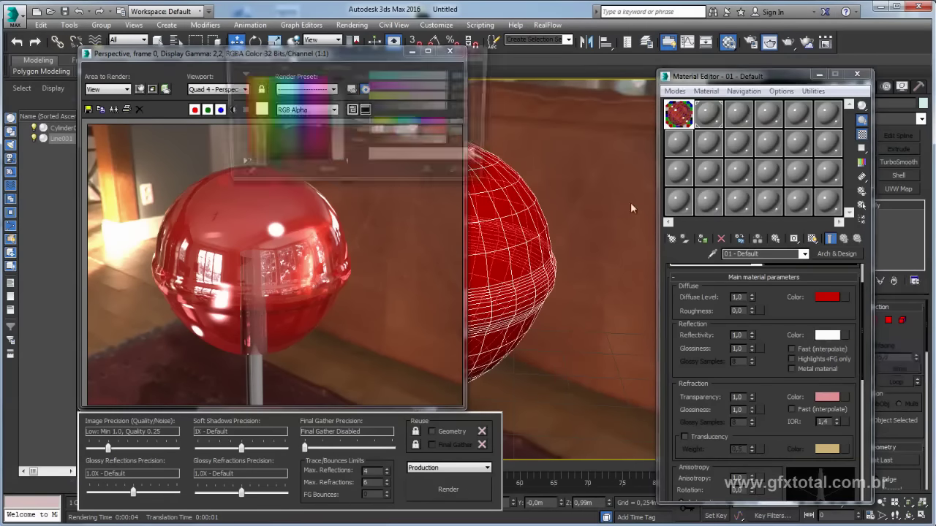
pyautogui.moveTo(371, 132); pyautogui.dragTo(417, 132)
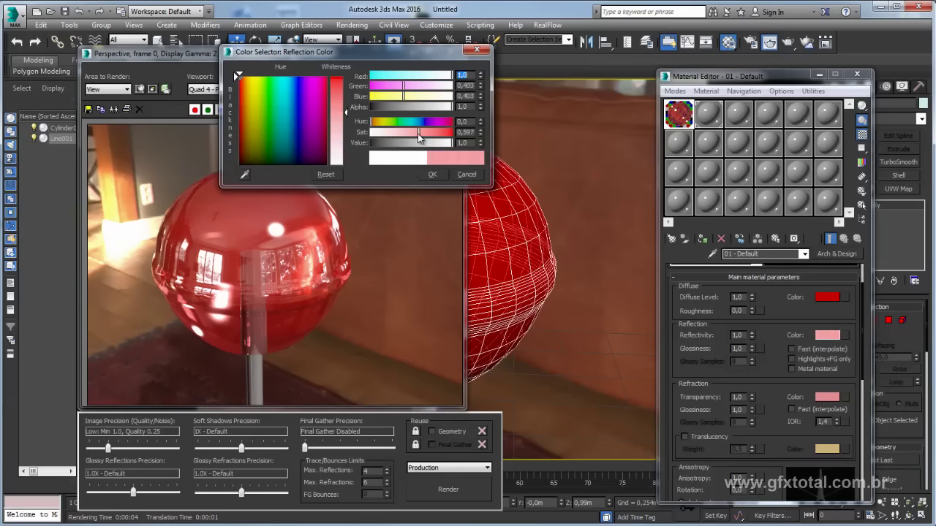
pyautogui.click(432, 175)
pyautogui.click(827, 335)
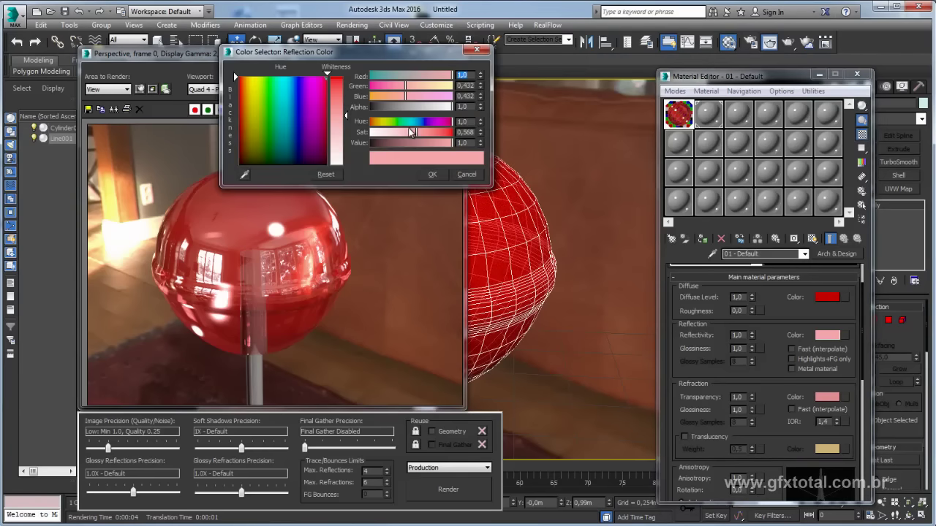
pyautogui.click(429, 175)
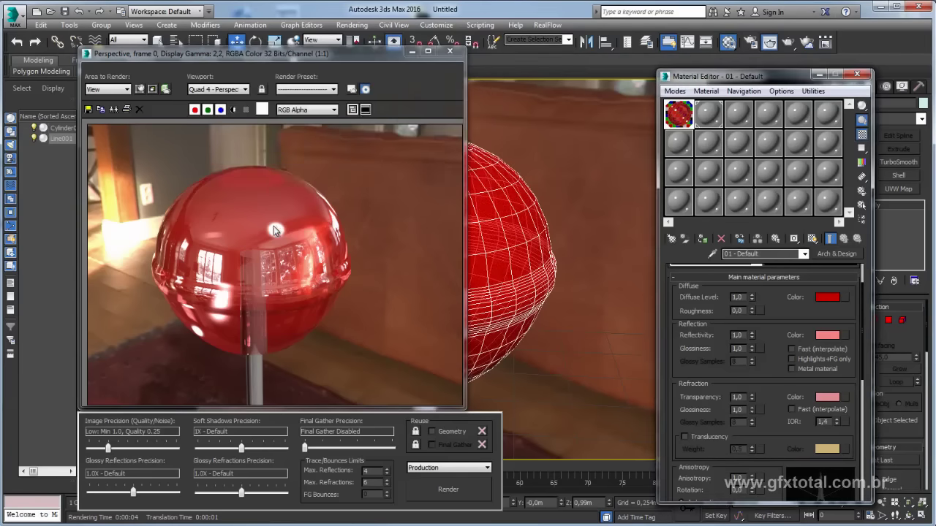
pyautogui.hotkey('shift', 'q')
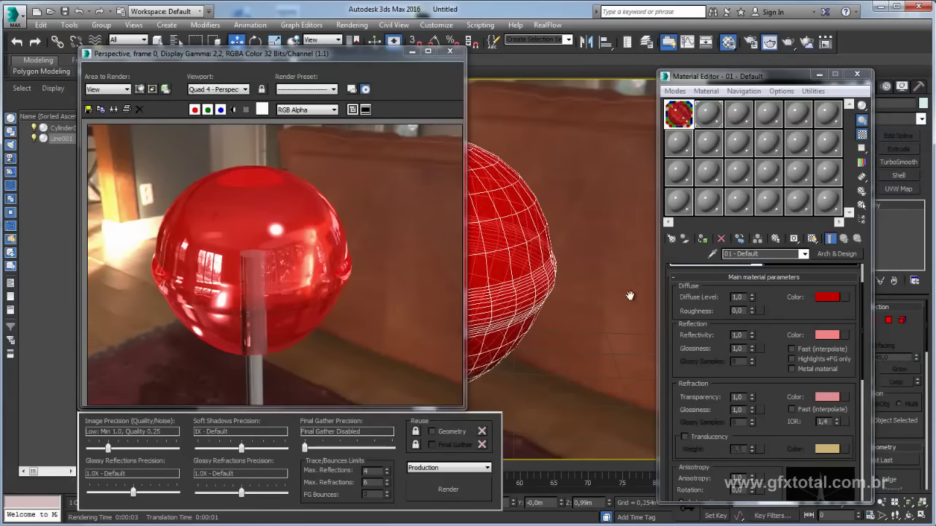
# Set Reflection Glossiness to 0,75 with 32 glossy samples and render the blurred reflections
pyautogui.scroll(-1, 767, 393)
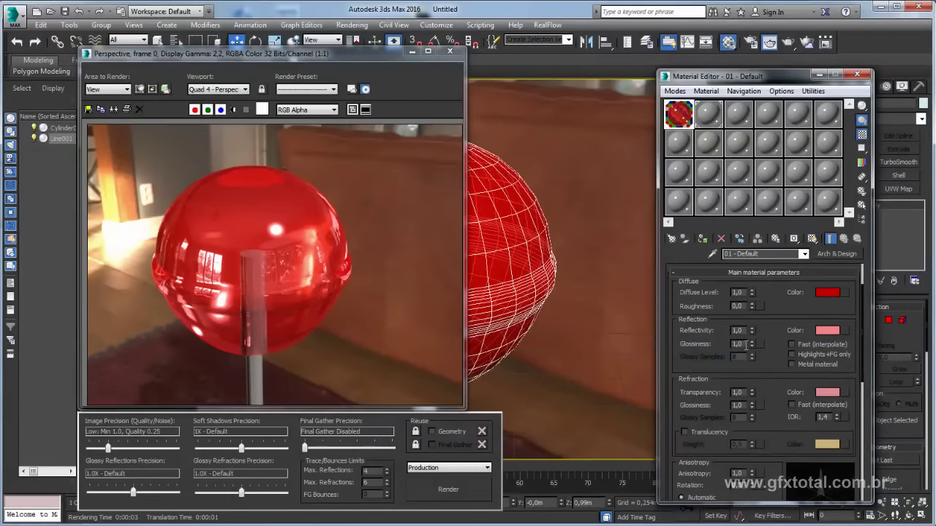
pyautogui.write('0,7')
pyautogui.write('5')
pyautogui.press('Return')
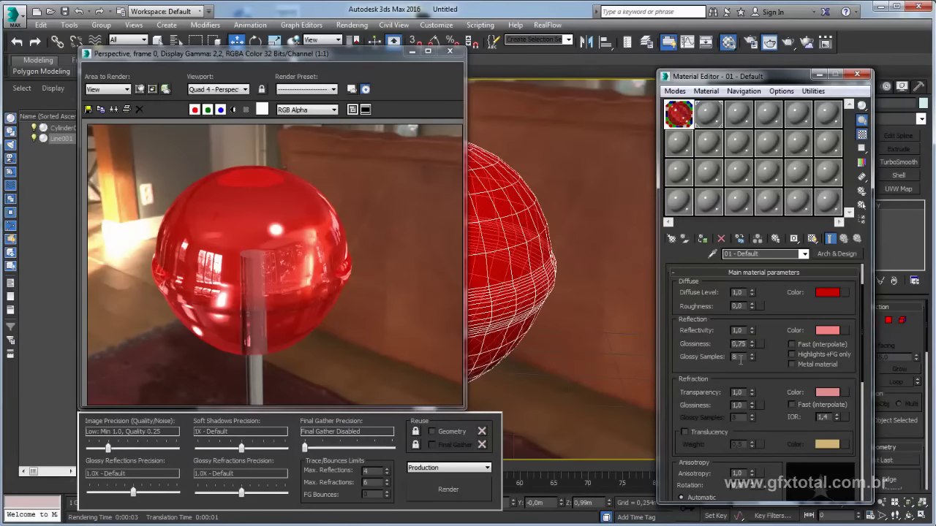
pyautogui.write('32')
pyautogui.press('Return')
pyautogui.scroll(-2, 750, 401)
pyautogui.scroll(-2, 750, 402)
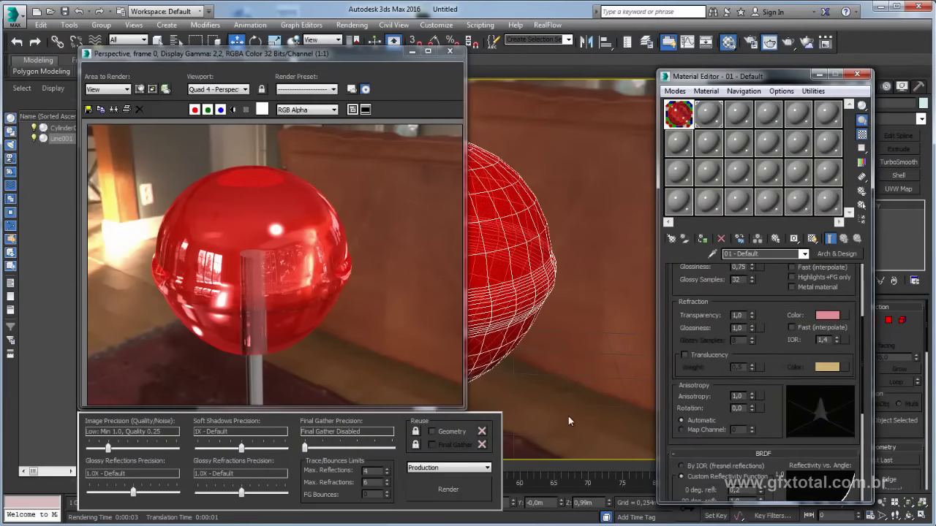
pyautogui.click(453, 489)
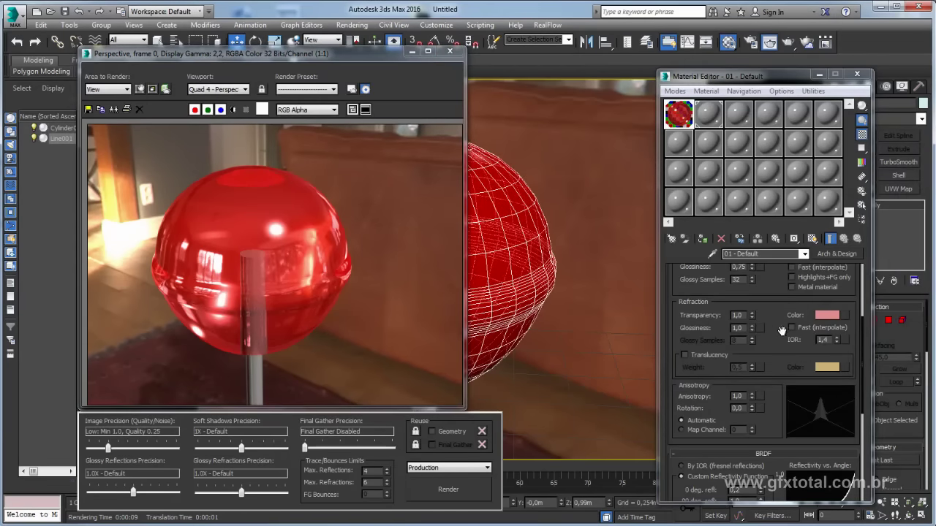
# Lower the material's Reflectivity from 1,0 to 0,75
pyautogui.moveTo(756, 293); pyautogui.dragTo(756, 372)
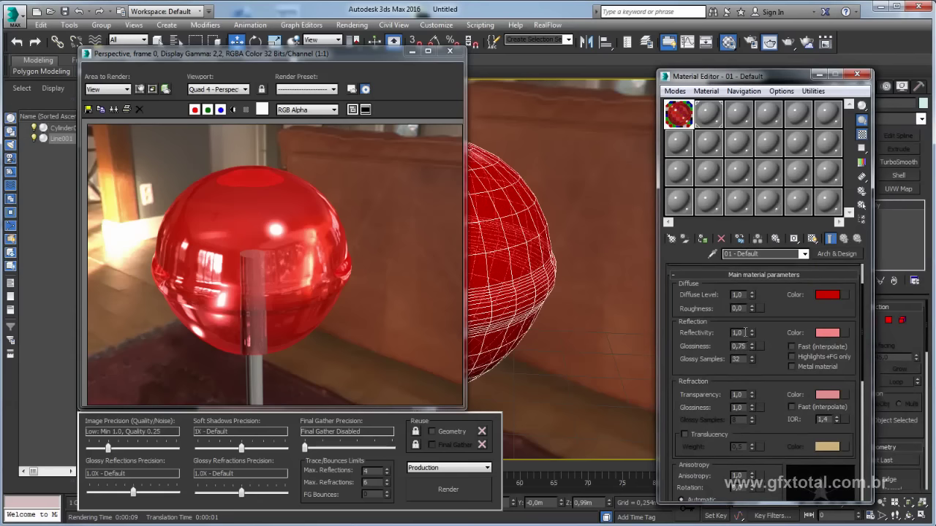
pyautogui.moveTo(742, 333); pyautogui.dragTo(719, 334)
pyautogui.write(',75')
pyautogui.press('Return')
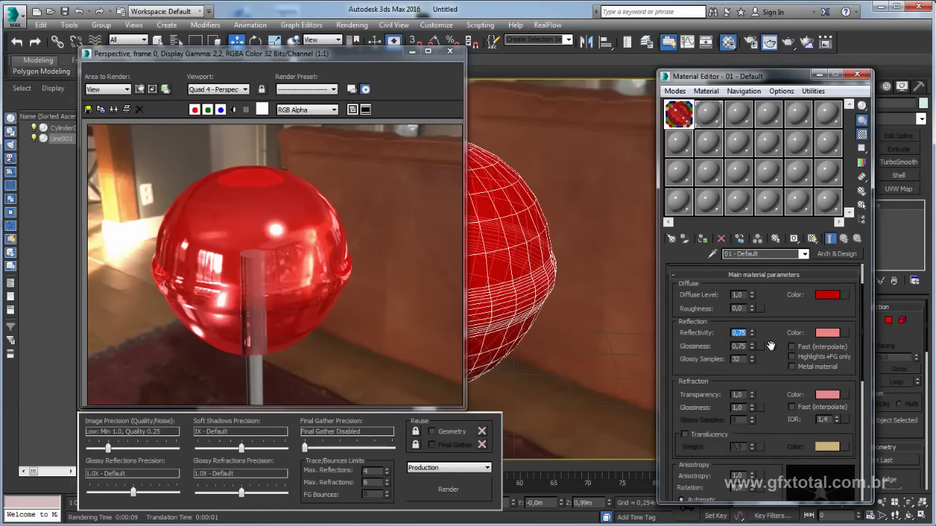
pyautogui.scroll(-1, 772, 343)
pyautogui.scroll(-1, 763, 345)
pyautogui.scroll(-1, 762, 345)
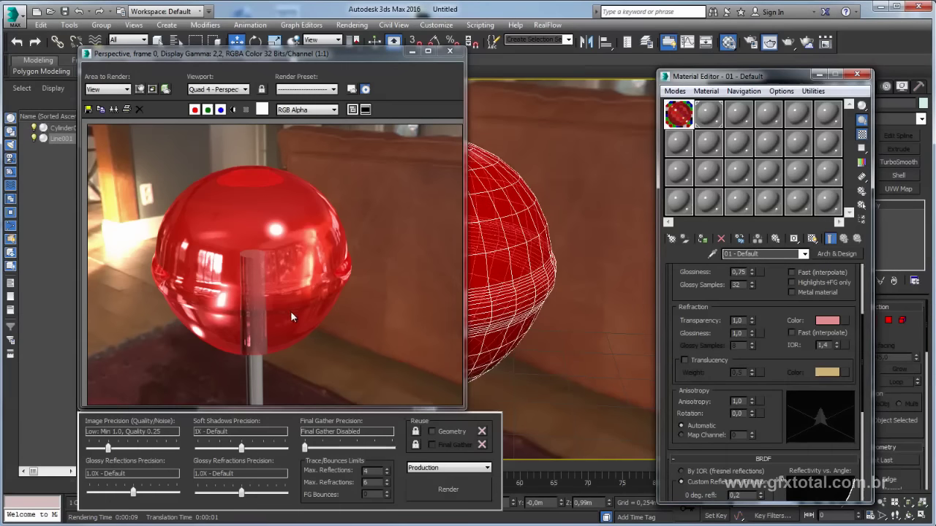
# Set Refraction Glossiness to 0,5 and render the frosted refraction
pyautogui.moveTo(739, 333); pyautogui.dragTo(723, 334)
pyautogui.write('0,5')
pyautogui.press('Return')
pyautogui.click(467, 484)
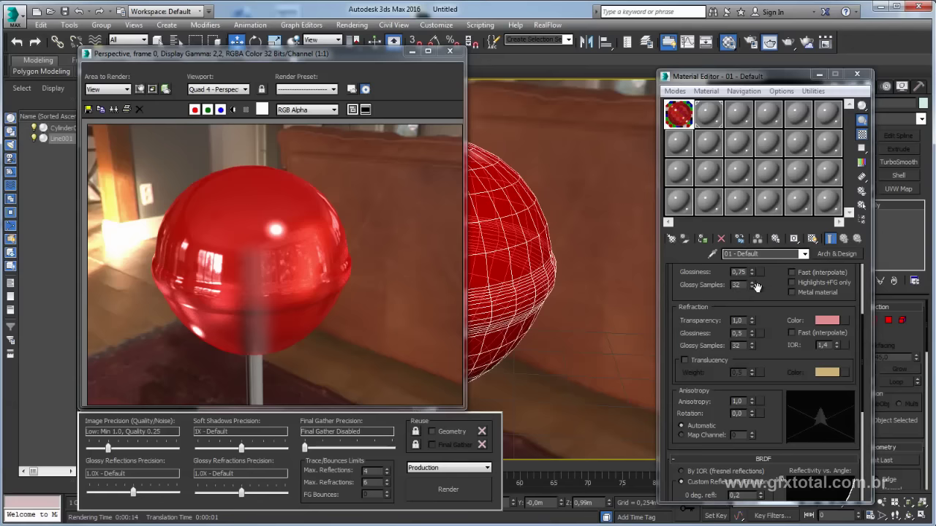
# Set Reflectivity and Reflection Glossiness both to 0,5
pyautogui.moveTo(757, 287); pyautogui.dragTo(747, 354)
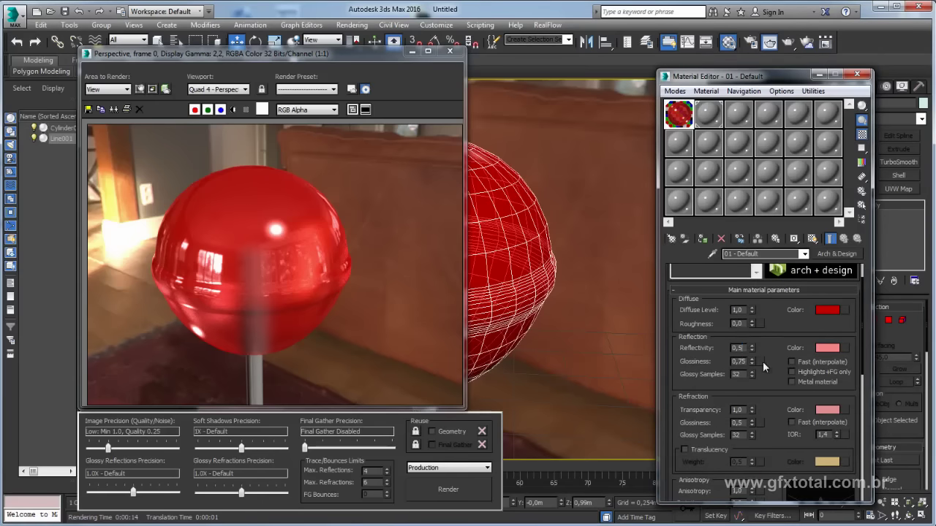
pyautogui.write('0,5')
pyautogui.press('Return')
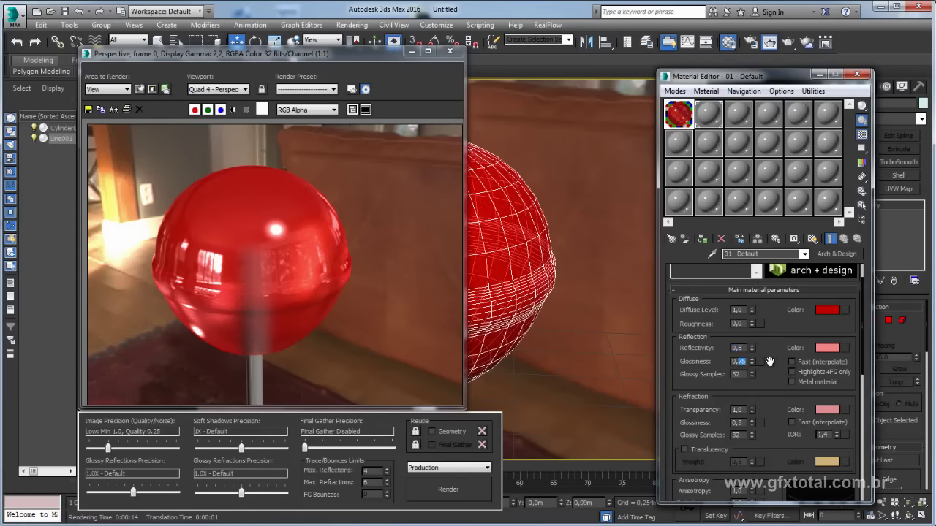
pyautogui.write('0,5')
pyautogui.press('Return')
# Slightly lighten the red Diffuse Color
pyautogui.scroll(-2, 768, 350)
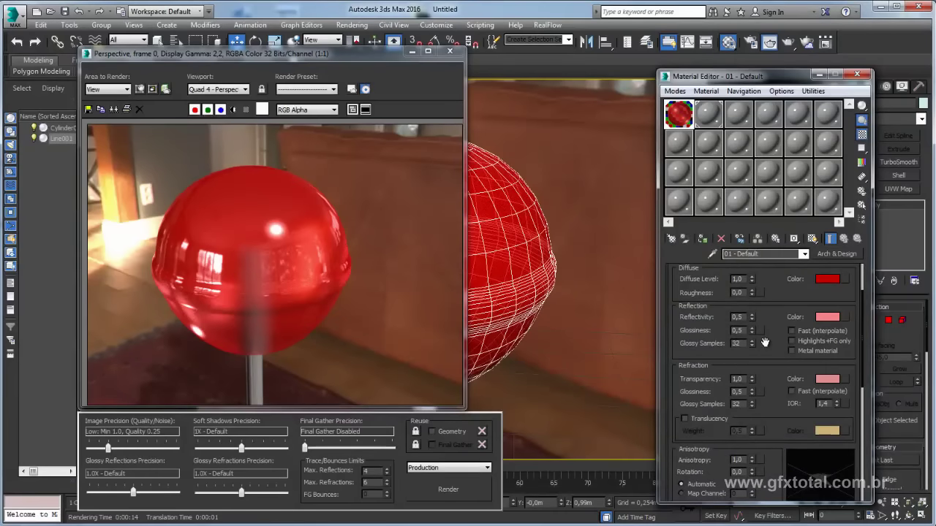
pyautogui.scroll(3, 765, 342)
pyautogui.click(827, 321)
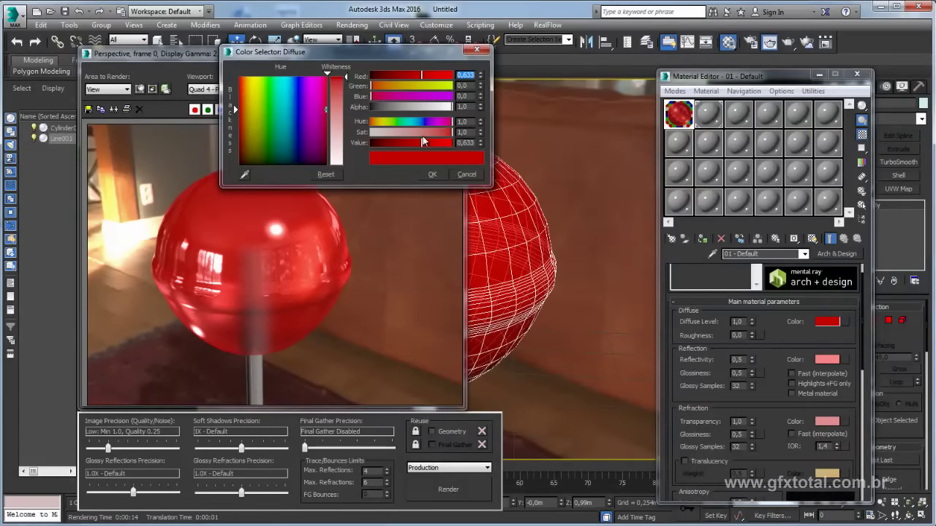
pyautogui.moveTo(453, 133)
pyautogui.mouseDown()
pyautogui.moveTo(408, 142)
pyautogui.moveTo(448, 132)
pyautogui.moveTo(417, 144)
pyautogui.mouseUp()
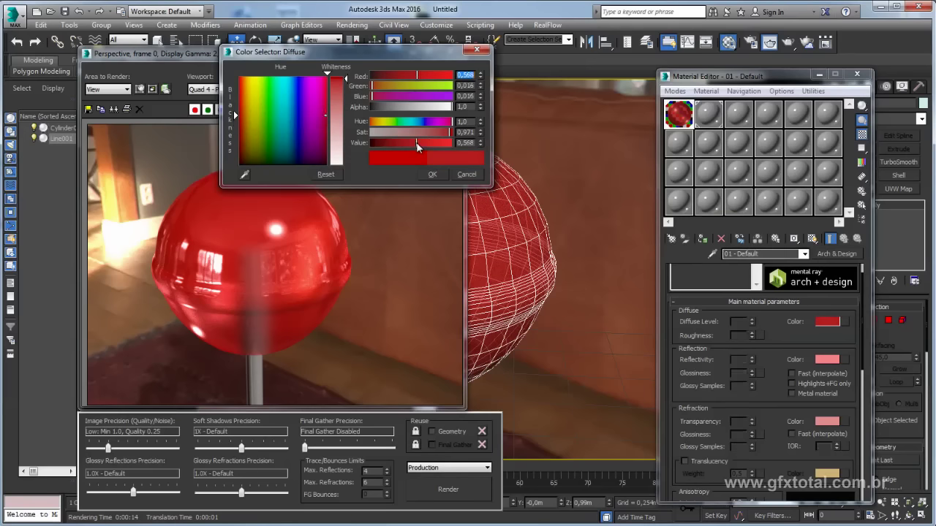
pyautogui.click(435, 176)
# Set Transparency to 0,5 and render the semi-transparent lollipop
pyautogui.scroll(-2, 767, 424)
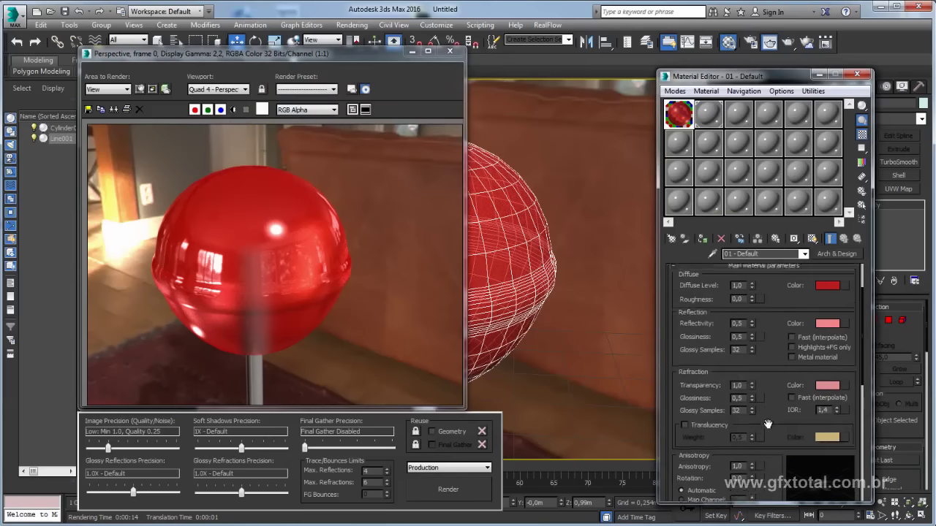
pyautogui.moveTo(744, 380); pyautogui.dragTo(723, 379)
pyautogui.write('0,5')
pyautogui.press('Return')
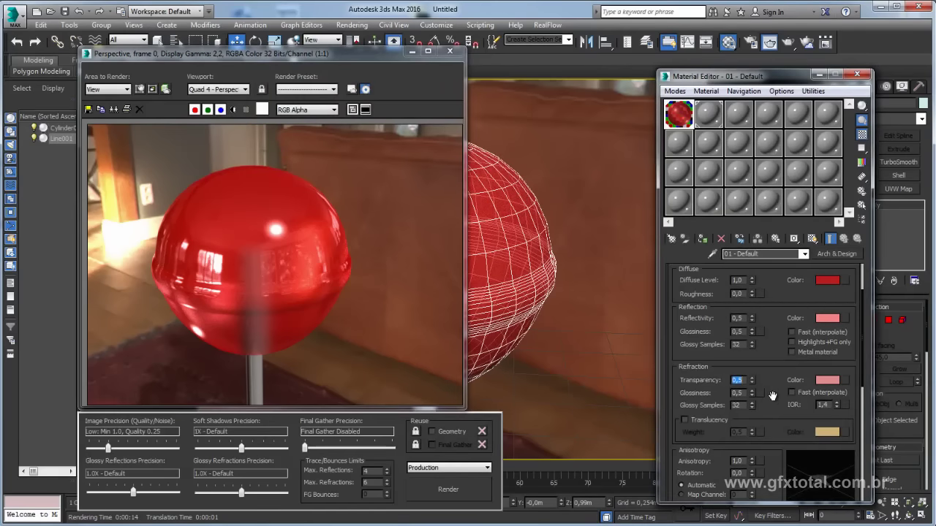
pyautogui.click(448, 489)
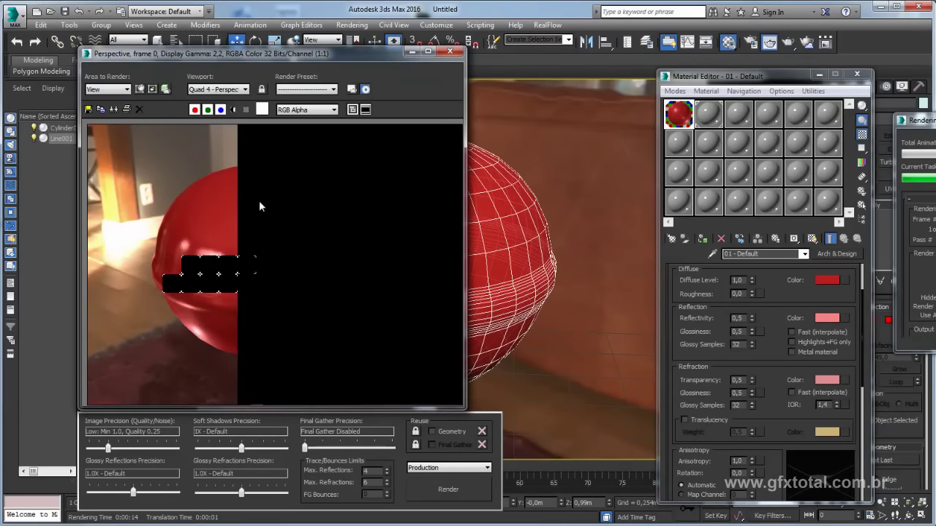
# Recheck the Diffuse Color and close the Material Editor
pyautogui.scroll(2, 767, 412)
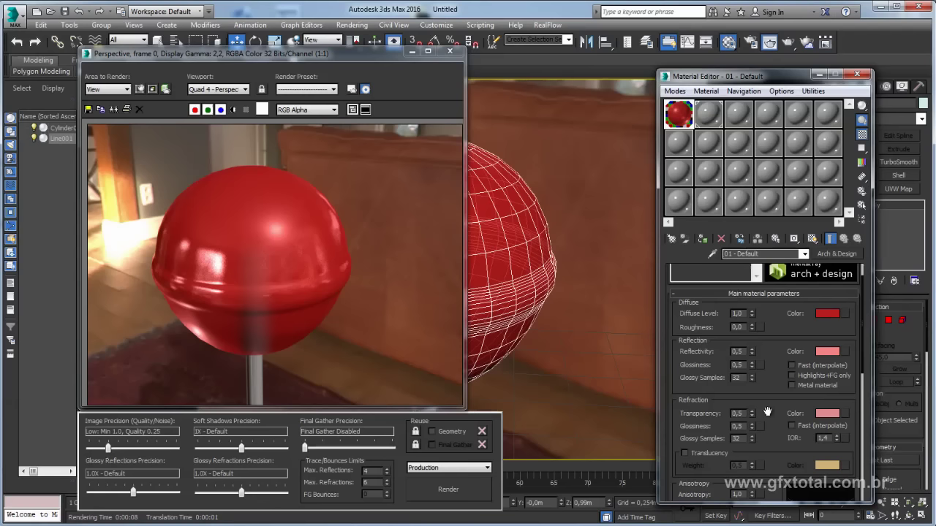
pyautogui.click(828, 314)
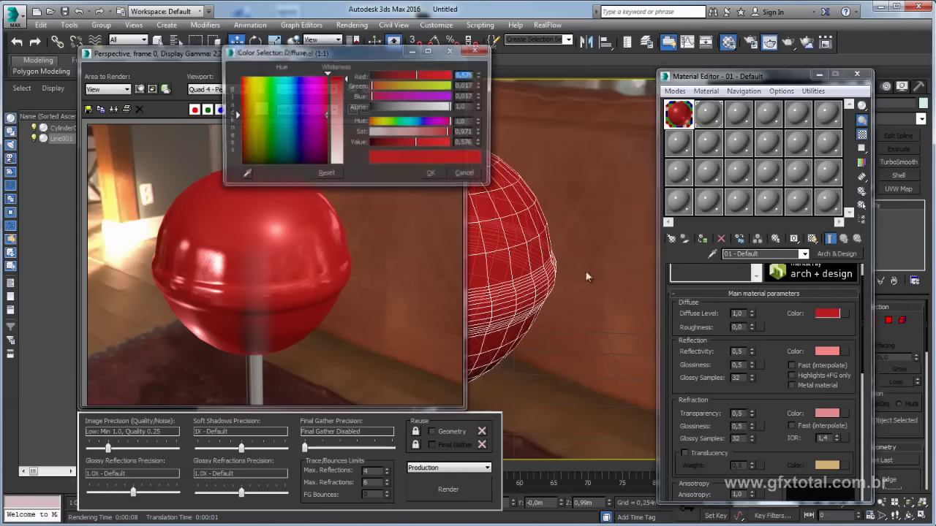
pyautogui.click(432, 174)
pyautogui.click(860, 76)
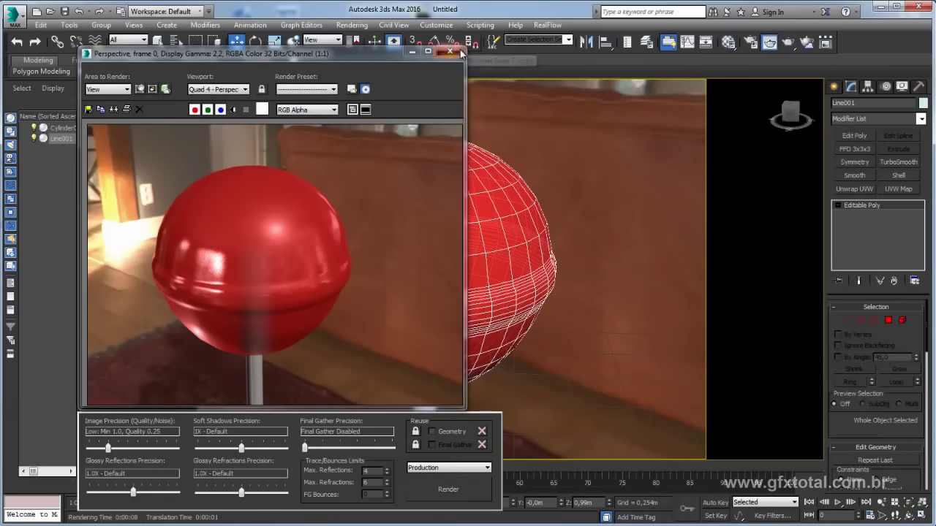
# Close the rendered frame and place a Standard Skylight, Sky001, on the floor
pyautogui.click(450, 51)
pyautogui.scroll(-5, 600, 250)
pyautogui.moveTo(584, 256); pyautogui.dragTo(372, 274, button='middle')
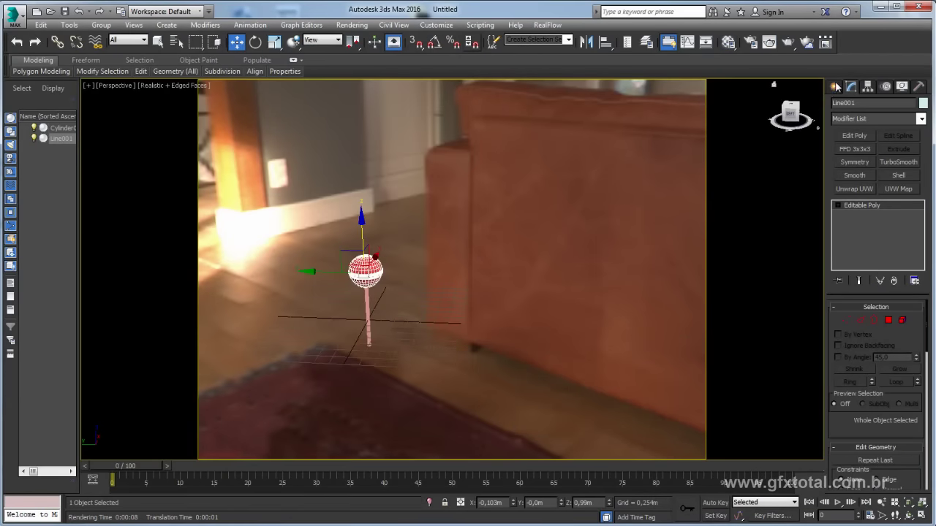
pyautogui.click(834, 86)
pyautogui.click(866, 105)
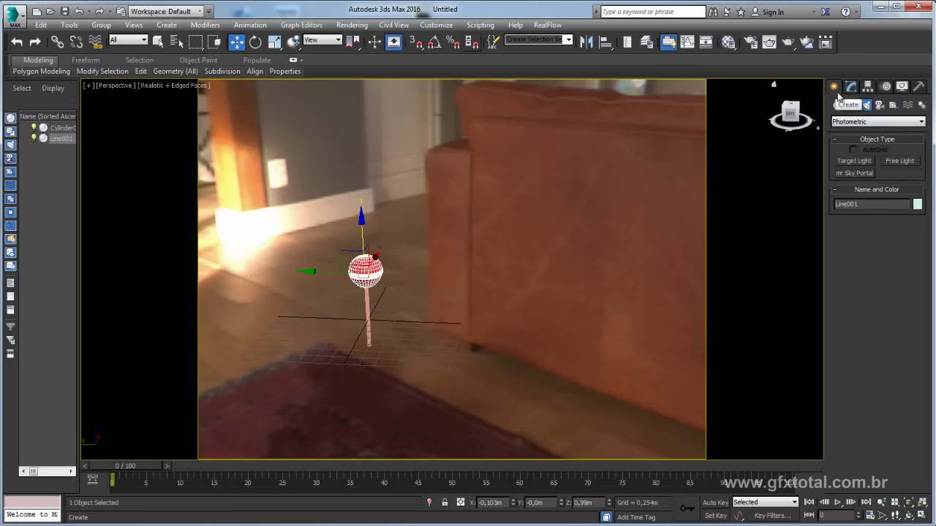
pyautogui.click(867, 123)
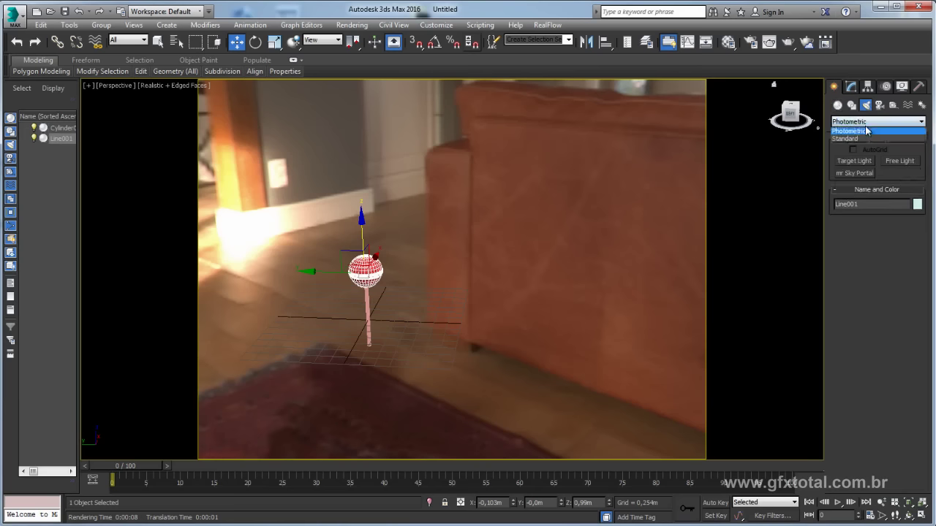
pyautogui.click(859, 139)
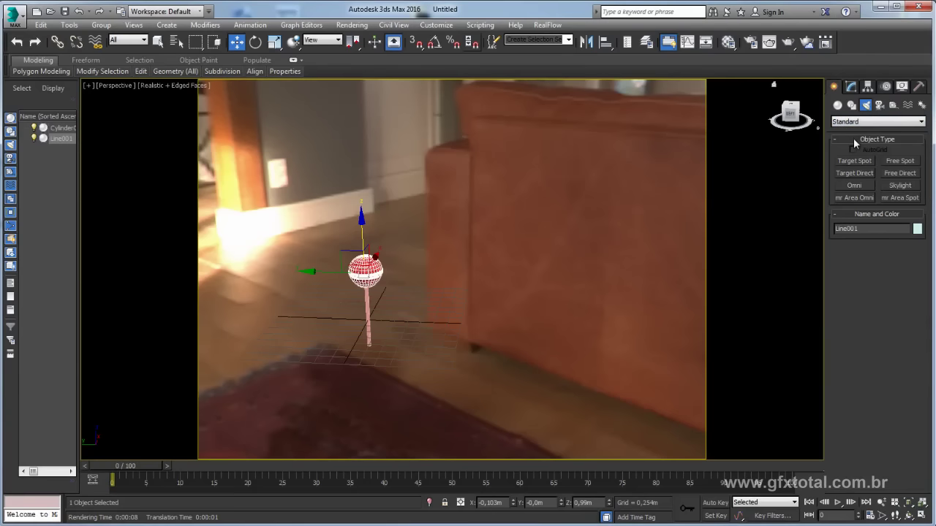
pyautogui.click(899, 186)
pyautogui.click(437, 340)
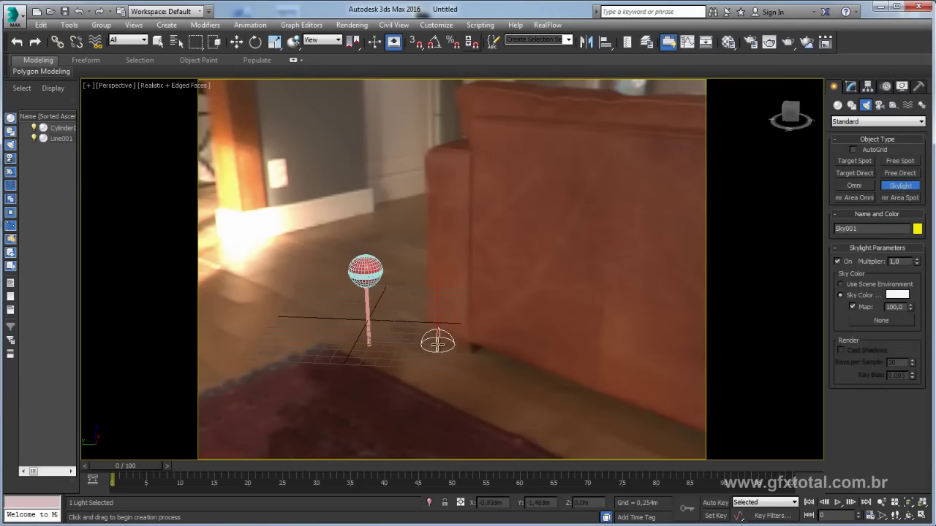
# Switch to Move, reframe the lollipop, and open the Material Editor moved left
pyautogui.press('w')
pyautogui.moveTo(574, 190)
pyautogui.mouseDown(button='middle')
pyautogui.moveTo(607, 199)
pyautogui.moveTo(678, 123)
pyautogui.mouseUp(button='middle')
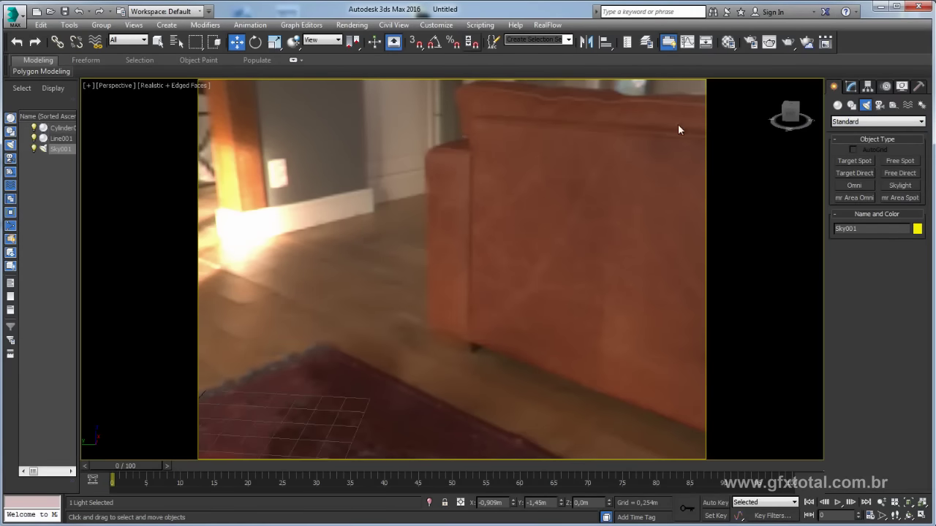
pyautogui.press('m')
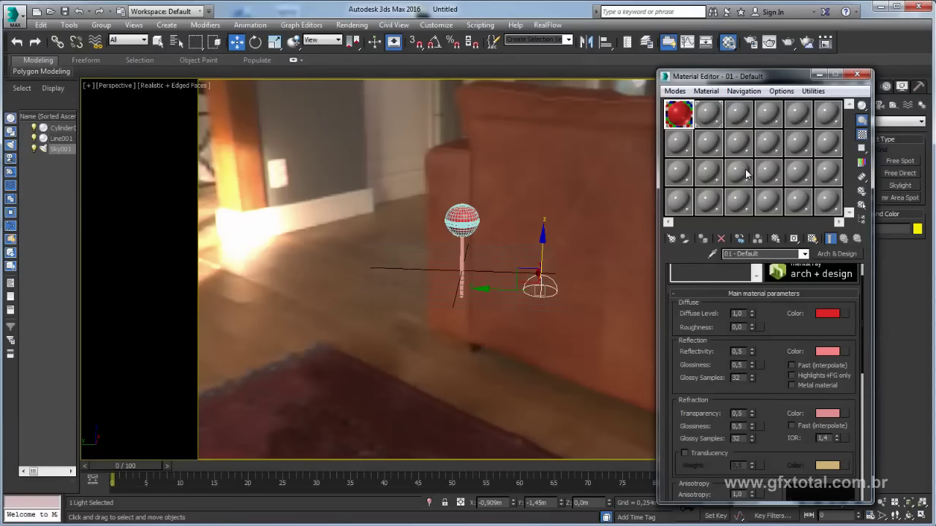
pyautogui.moveTo(803, 92)
pyautogui.mouseDown()
pyautogui.moveTo(277, 95)
pyautogui.moveTo(323, 95)
pyautogui.mouseUp()
# Copy the Environment's HDR map into an empty material slot as an instance
pyautogui.click(352, 25)
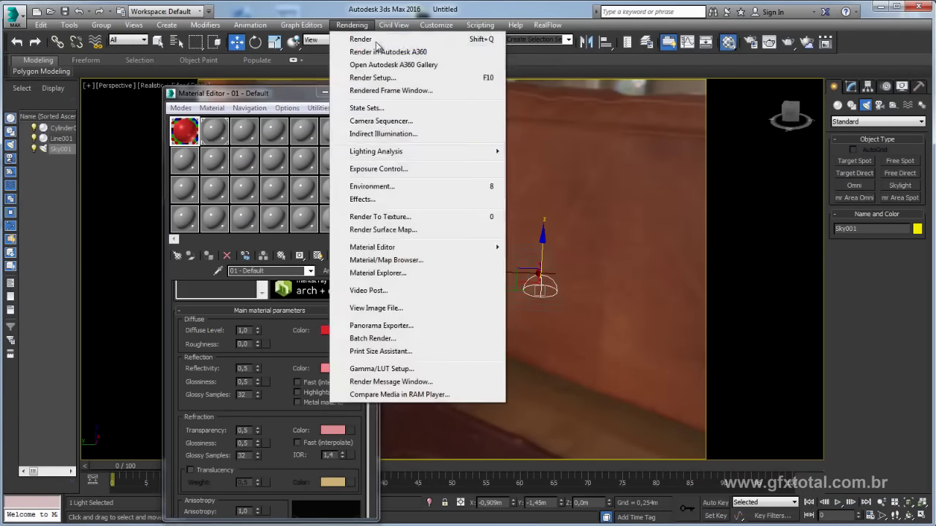
pyautogui.click(397, 187)
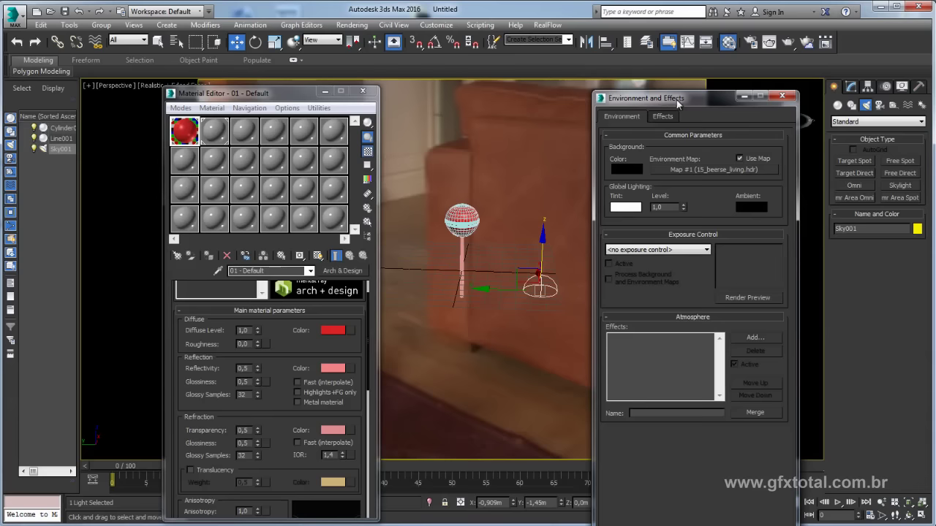
pyautogui.moveTo(676, 100); pyautogui.dragTo(673, 86)
pyautogui.moveTo(699, 120); pyautogui.dragTo(216, 149)
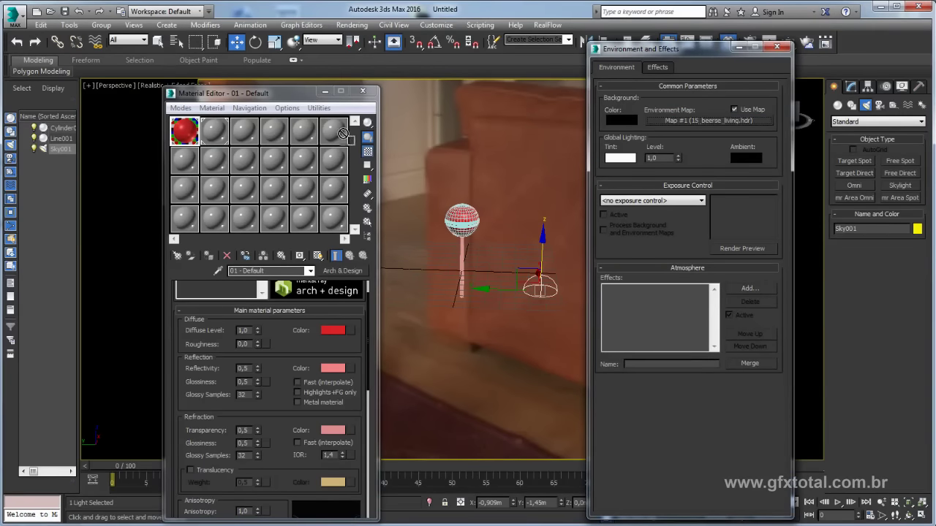
pyautogui.moveTo(216, 148); pyautogui.dragTo(319, 210)
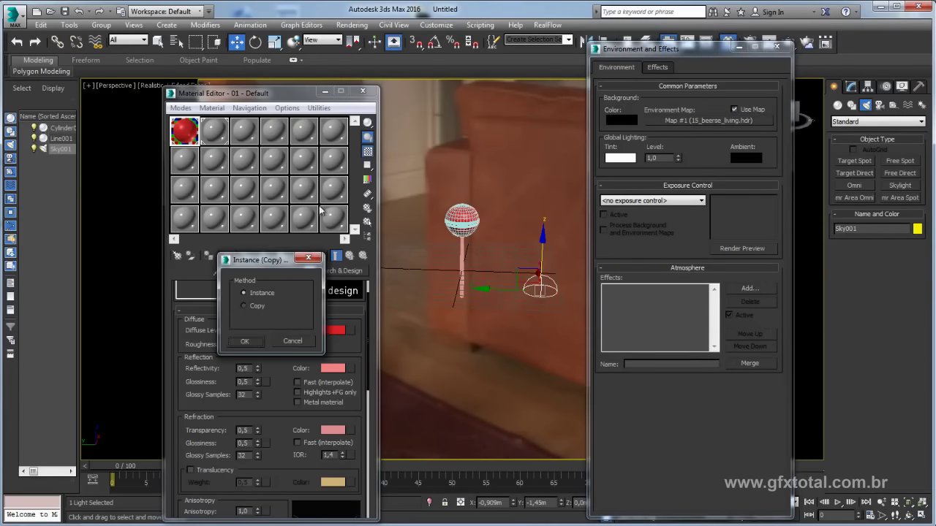
pyautogui.click(253, 341)
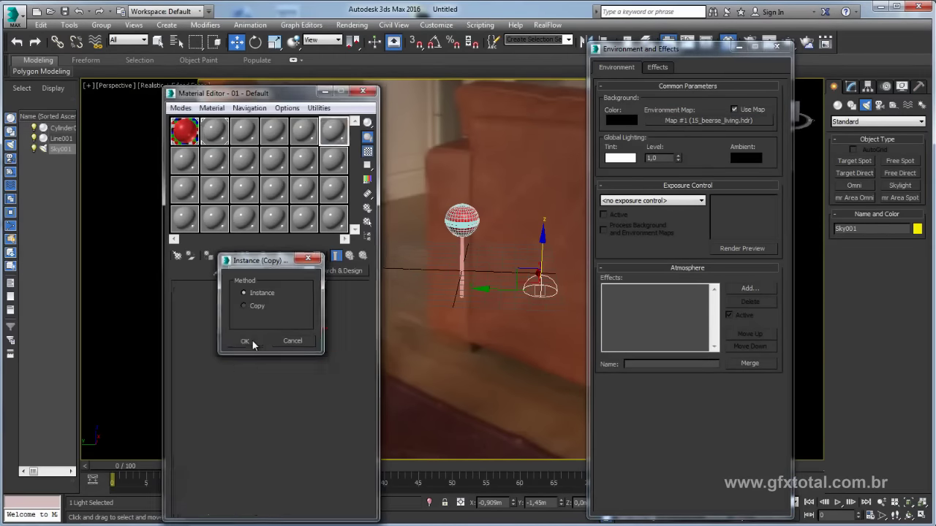
pyautogui.click(776, 48)
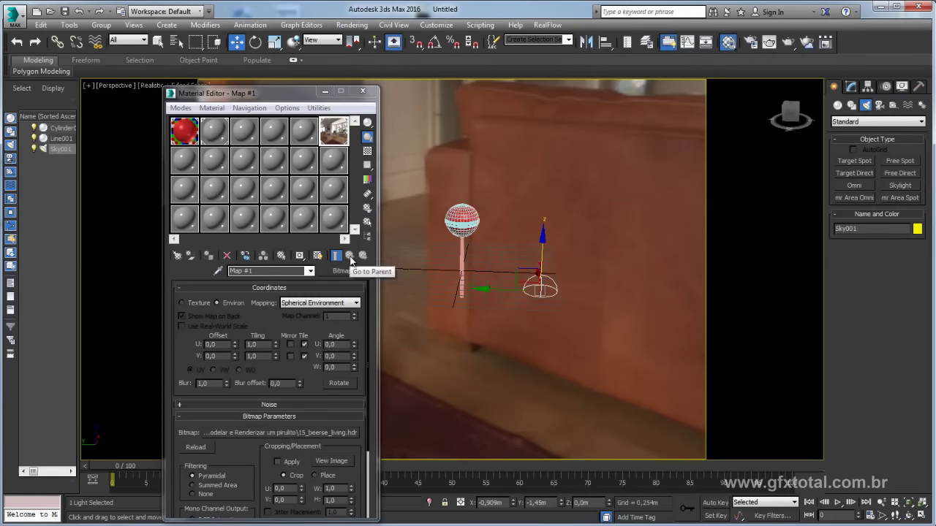
# Assign 15_beerse_living.hdr to Sky001's map as an instance and load it into another slot
pyautogui.click(851, 88)
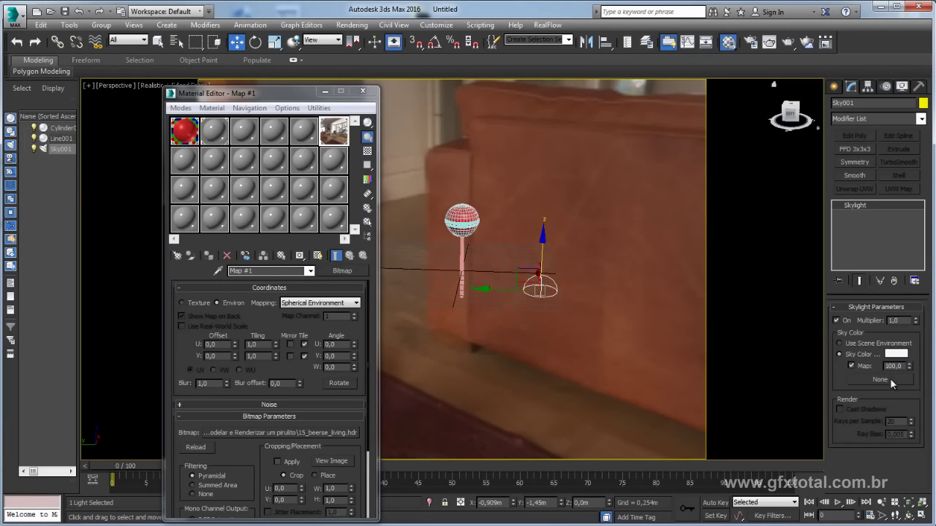
pyautogui.moveTo(342, 271); pyautogui.dragTo(881, 380)
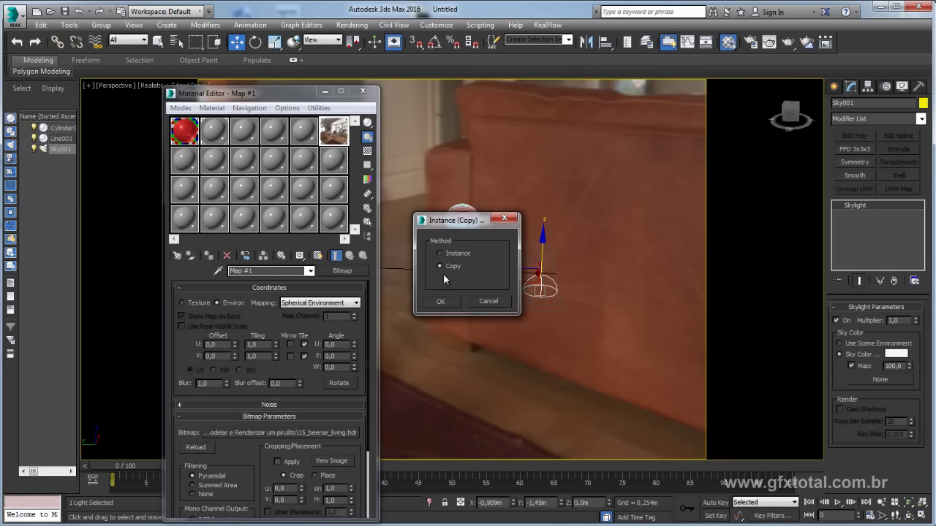
pyautogui.click(444, 300)
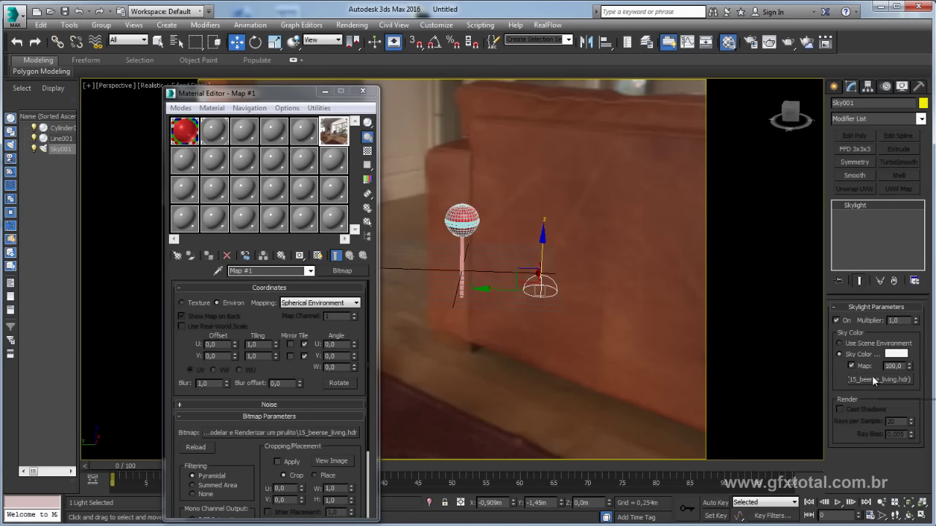
pyautogui.moveTo(873, 379); pyautogui.dragTo(336, 162)
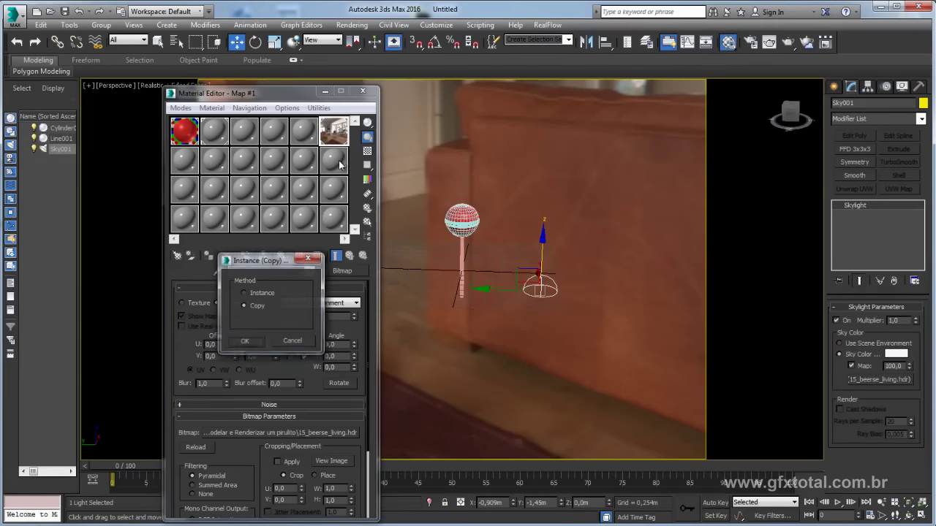
pyautogui.click(245, 343)
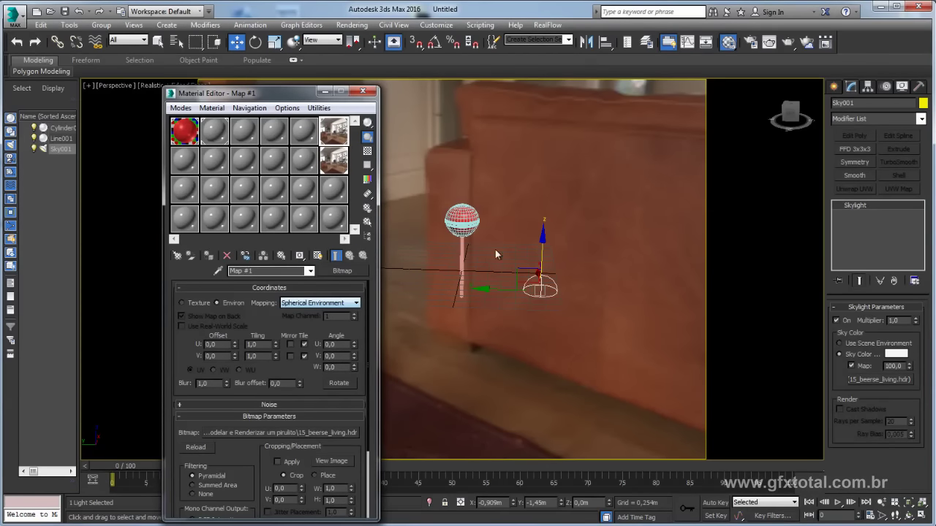
# Select the skylight's HDR map slot and arrange two magnified previews side by side
pyautogui.click(337, 158)
pyautogui.doubleClick(336, 163)
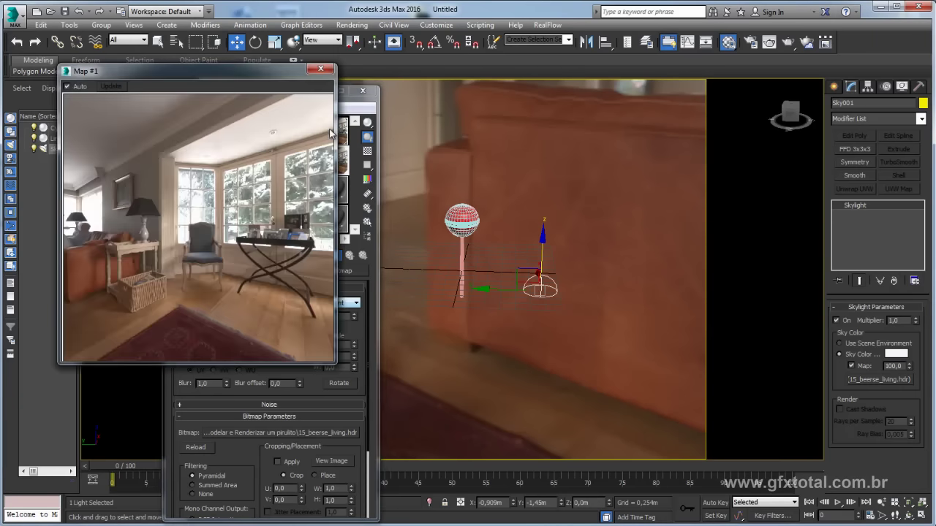
pyautogui.doubleClick(338, 138)
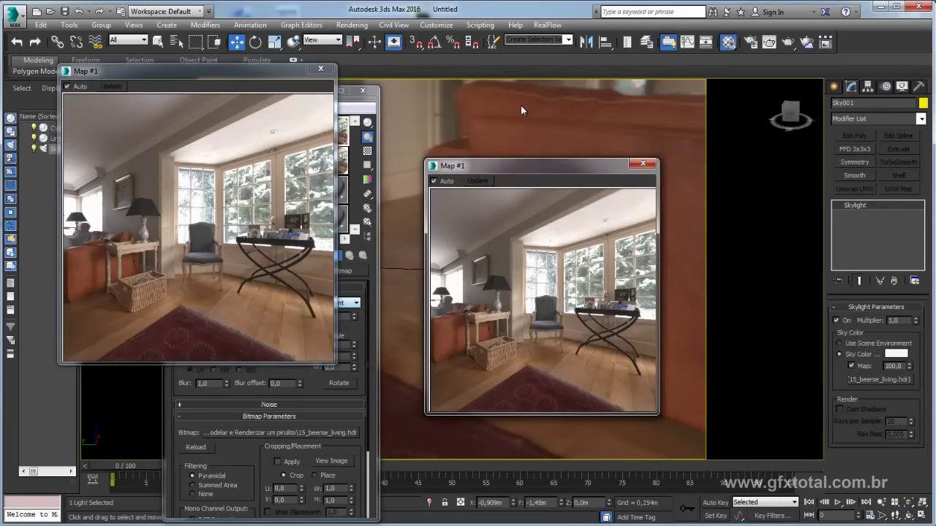
pyautogui.moveTo(272, 76); pyautogui.dragTo(740, 150)
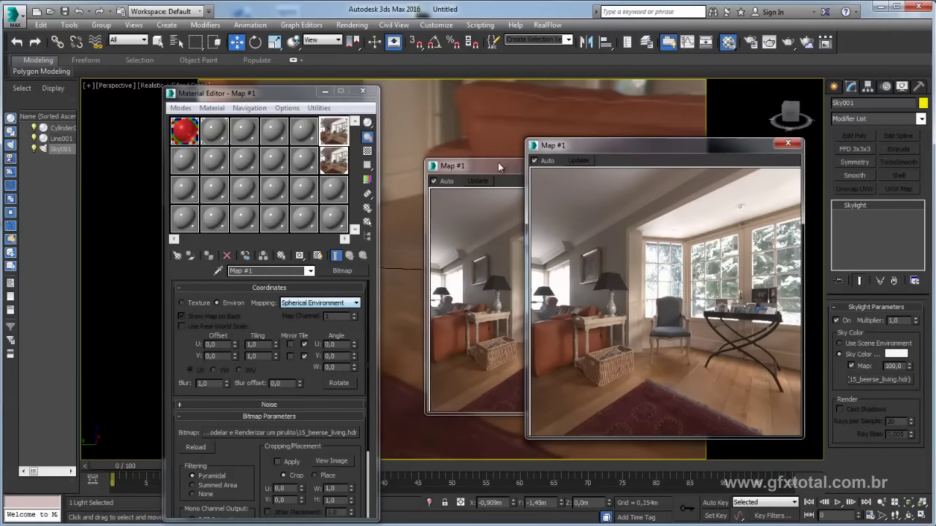
pyautogui.click(498, 162)
pyautogui.moveTo(502, 165); pyautogui.dragTo(326, 136)
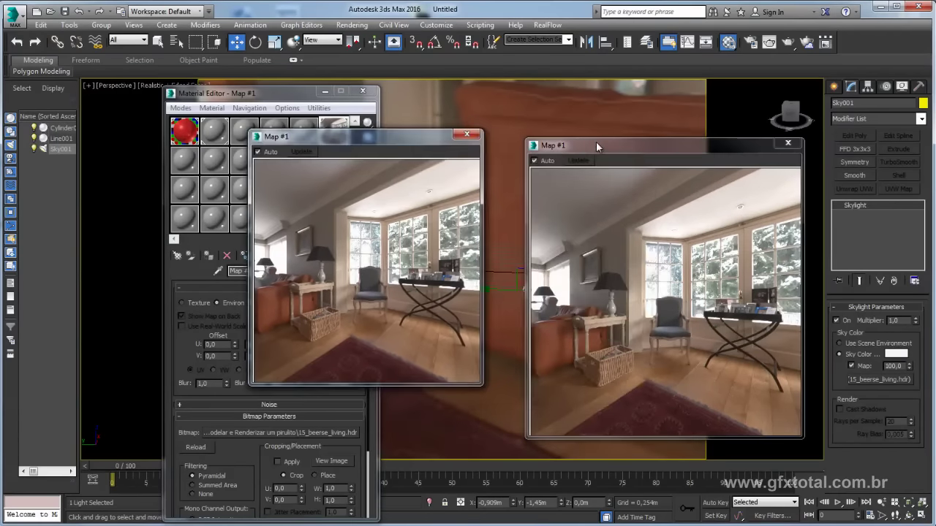
pyautogui.moveTo(596, 143)
pyautogui.mouseDown()
pyautogui.moveTo(569, 106)
pyautogui.moveTo(605, 136)
pyautogui.moveTo(596, 116)
pyautogui.mouseUp()
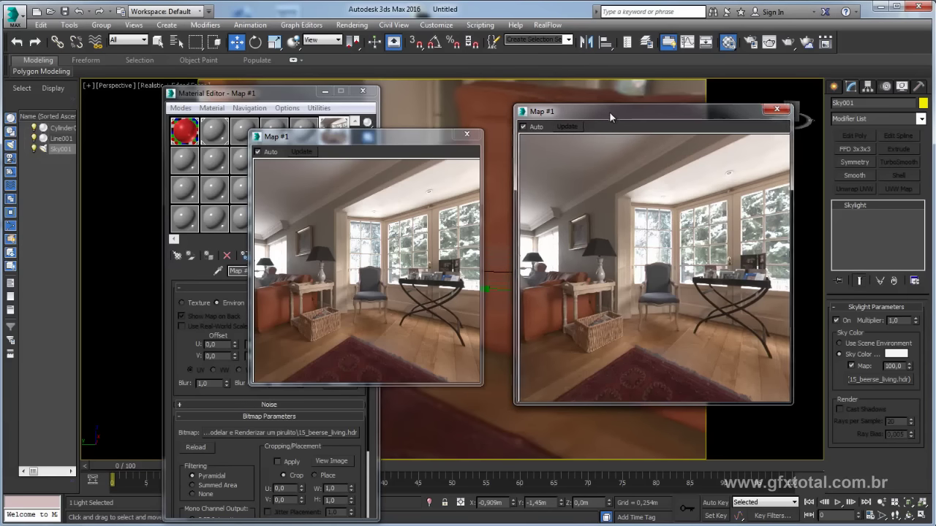
pyautogui.moveTo(404, 139); pyautogui.dragTo(431, 141)
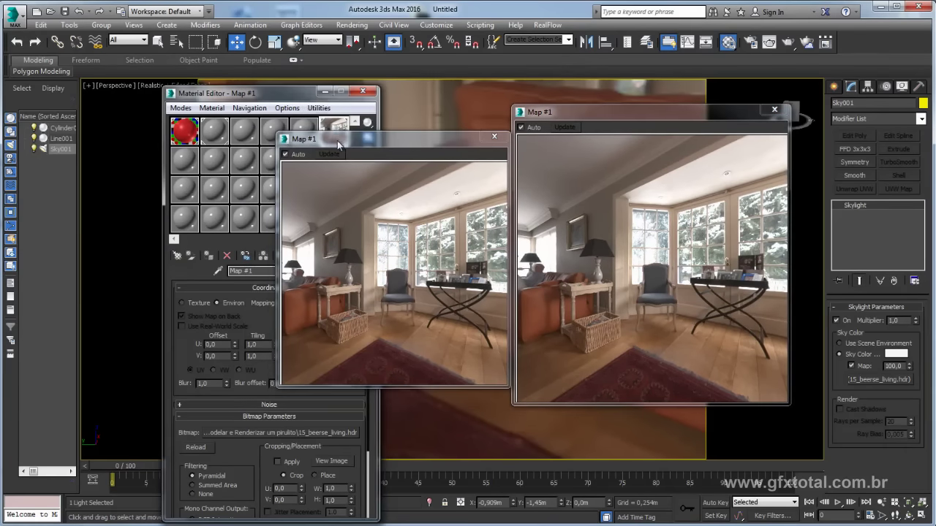
pyautogui.moveTo(326, 141); pyautogui.dragTo(421, 168)
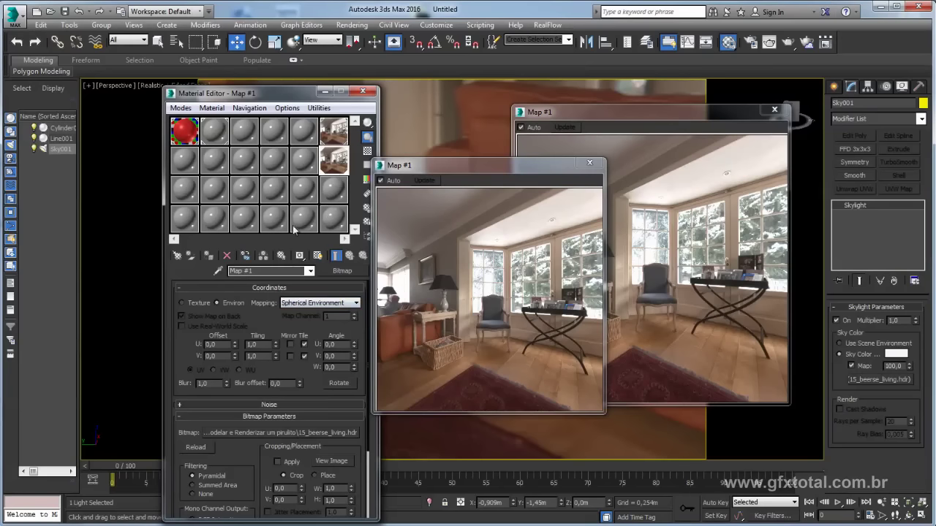
# Set the map's Coordinates Blur to 10 and close the blurred preview
pyautogui.write('10')
pyautogui.press('Return')
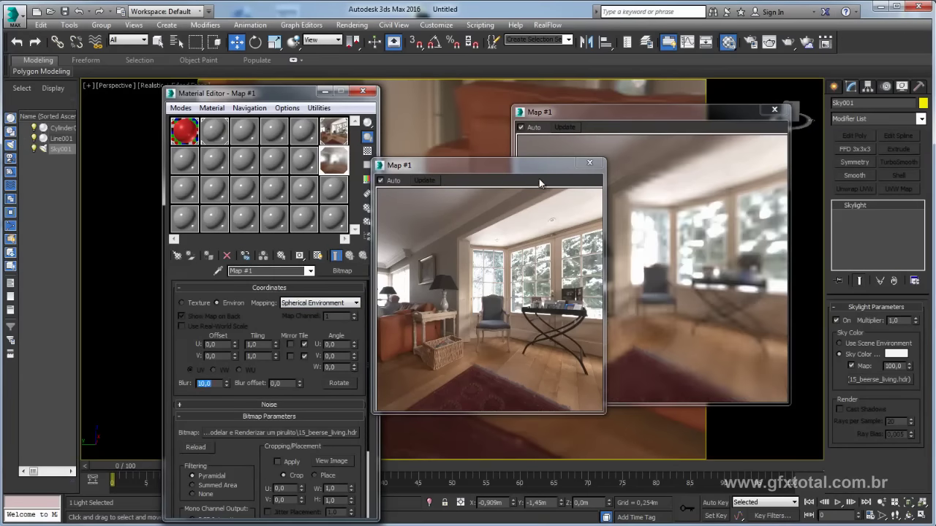
pyautogui.moveTo(539, 165); pyautogui.dragTo(417, 139)
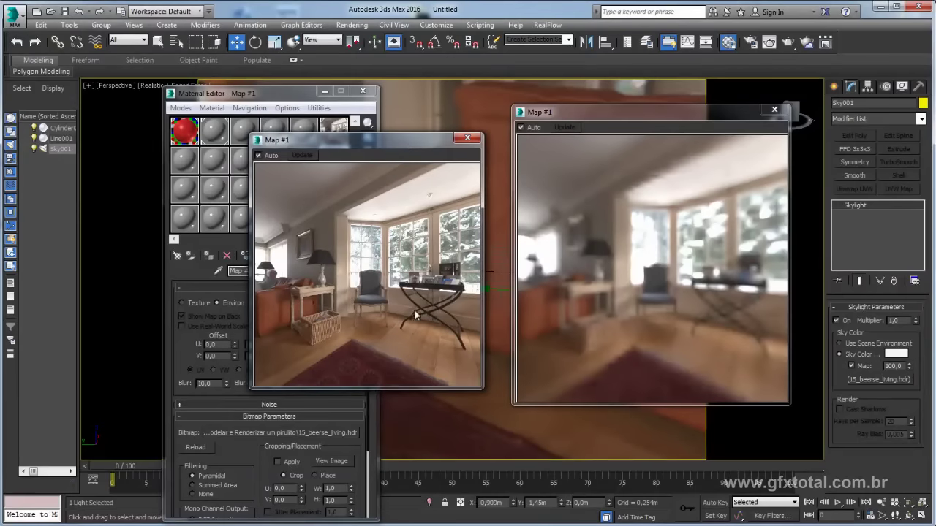
pyautogui.click(775, 109)
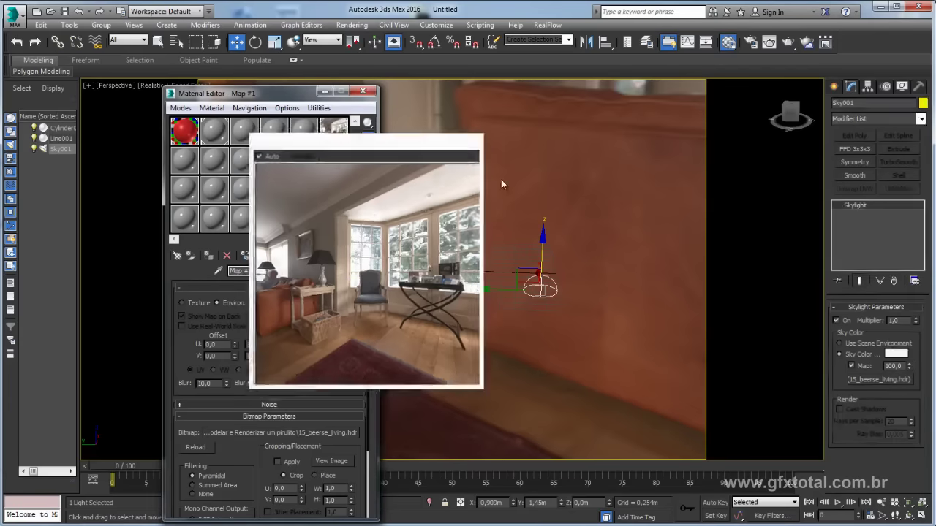
# Close the last map preview, zoom in from above on the lollipop ball, and render
pyautogui.click(467, 138)
pyautogui.scroll(3, 500, 244)
pyautogui.scroll(5, 499, 212)
pyautogui.moveTo(499, 204); pyautogui.dragTo(476, 292, button='middle')
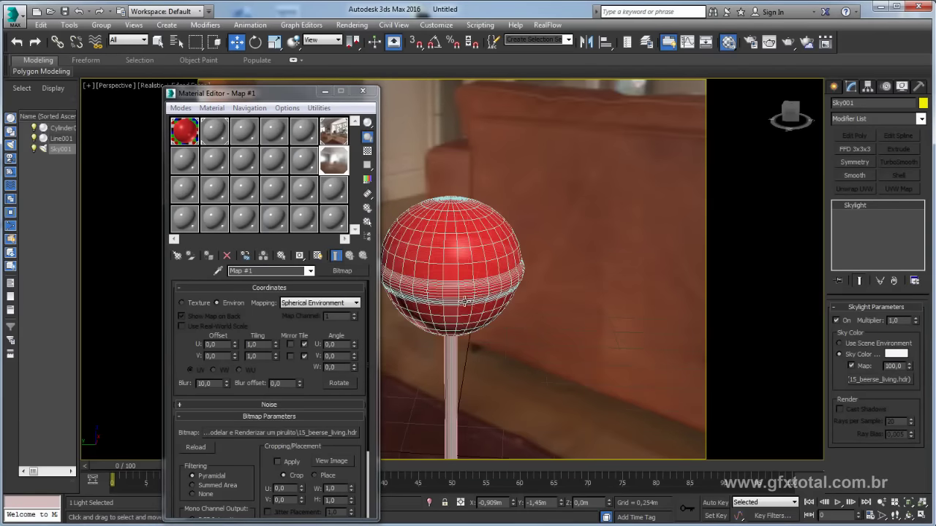
pyautogui.scroll(4, 476, 317)
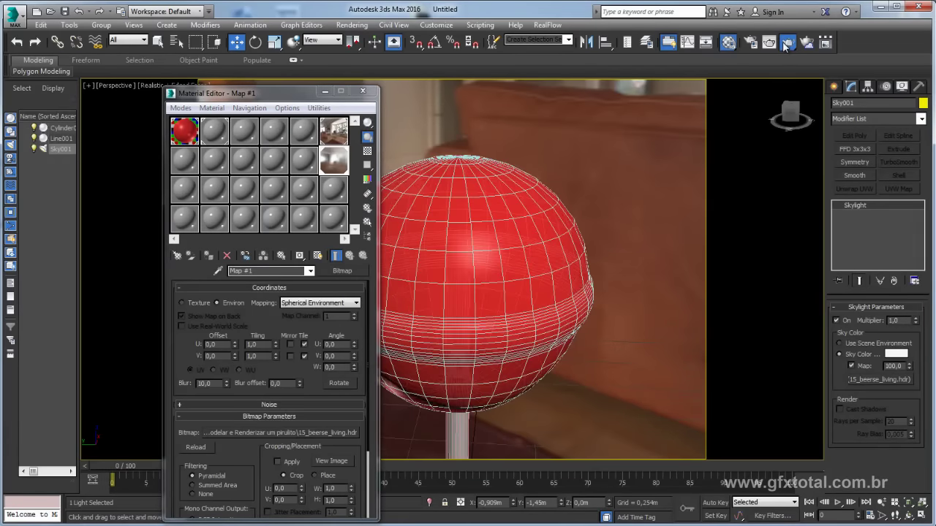
pyautogui.click(786, 44)
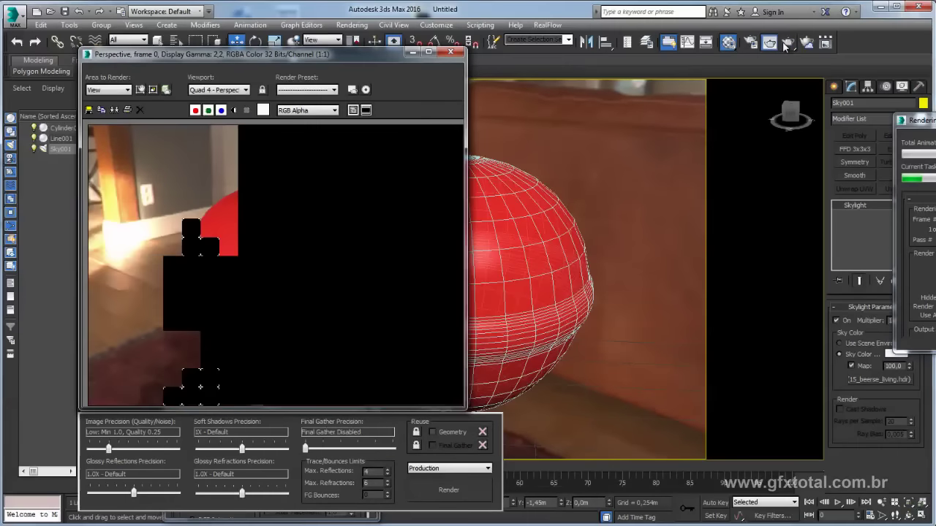
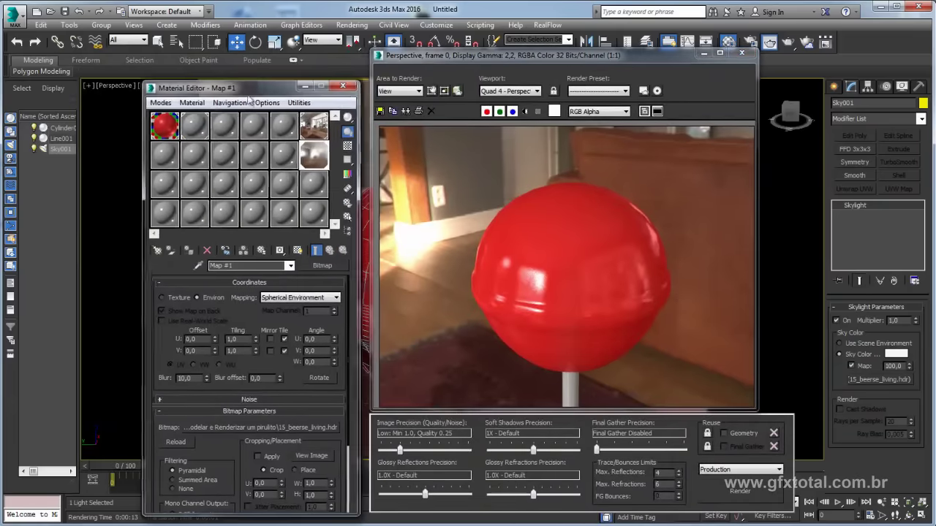
# Give the red lollipop material Reflectivity 0.85 and Glossiness 0.75, then re-render it
pyautogui.click(162, 128)
pyautogui.moveTo(220, 88); pyautogui.dragTo(265, 67)
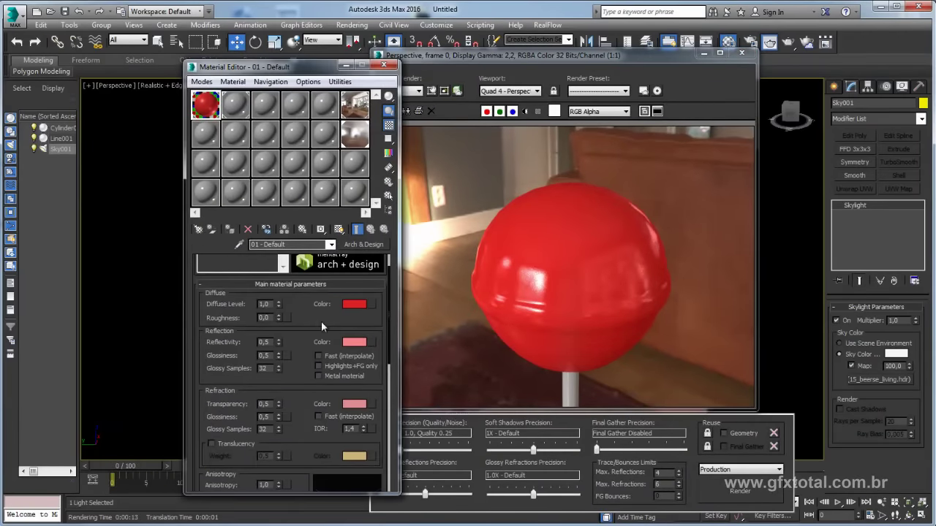
pyautogui.scroll(1, 309, 300)
pyautogui.doubleClick(264, 340)
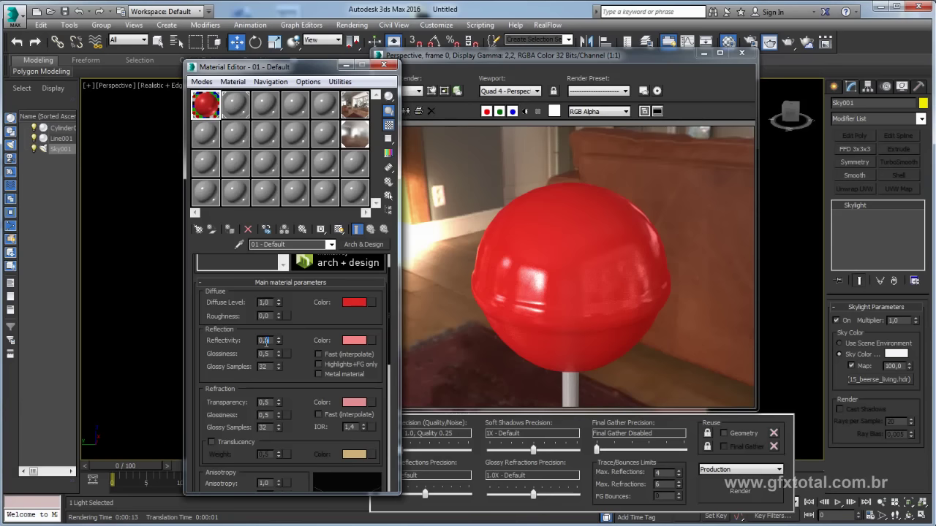
pyautogui.write('0,85')
pyautogui.press('Return')
pyautogui.click(266, 354)
pyautogui.write('0,75')
pyautogui.click(723, 493)
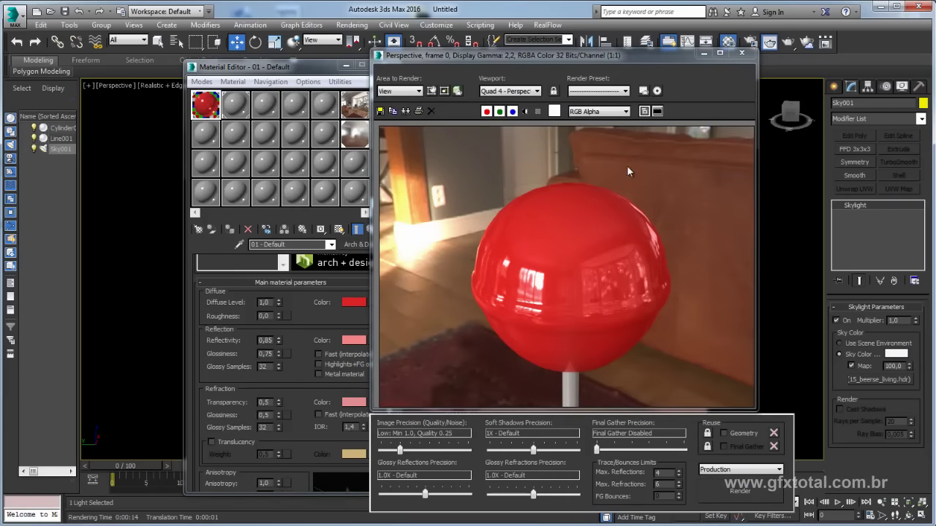
# Darken the lollipop's diffuse colour to a deeper red
pyautogui.click(355, 303)
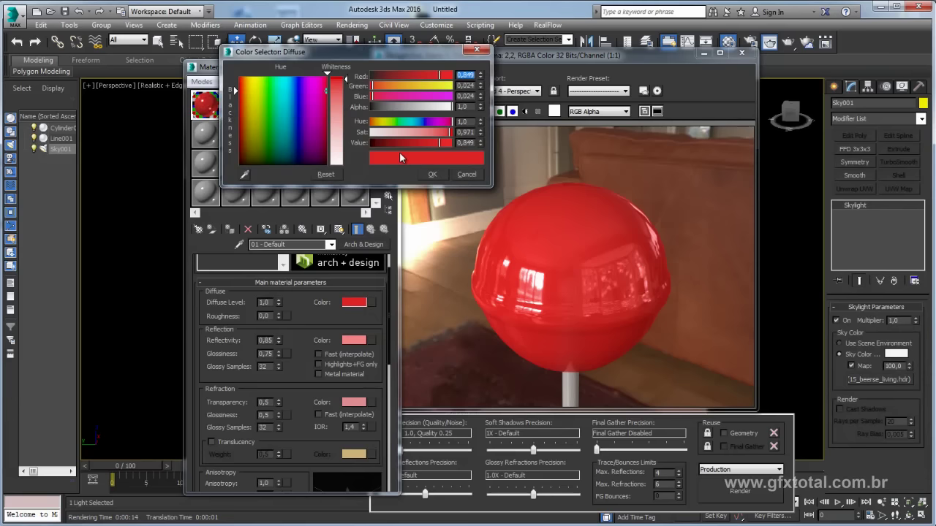
pyautogui.moveTo(448, 132); pyautogui.dragTo(431, 143)
pyautogui.click(432, 174)
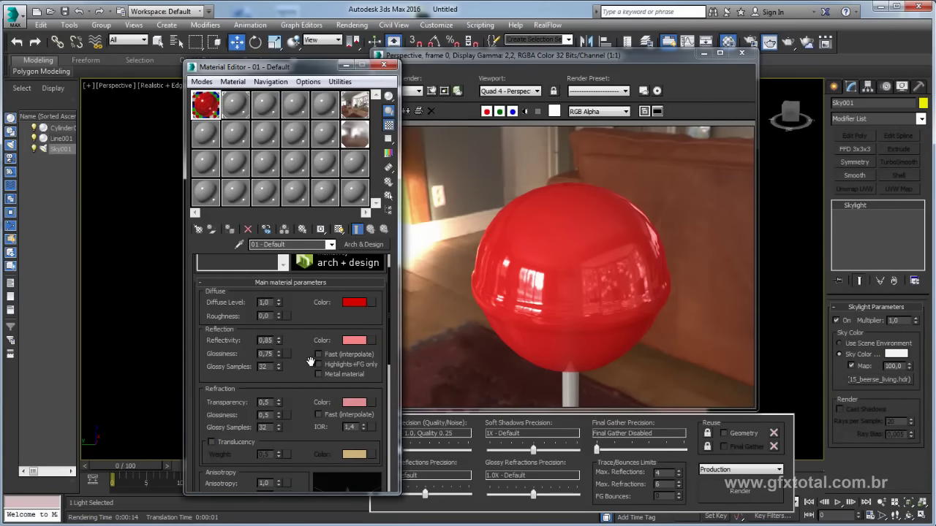
pyautogui.scroll(-2, 310, 361)
pyautogui.click(354, 363)
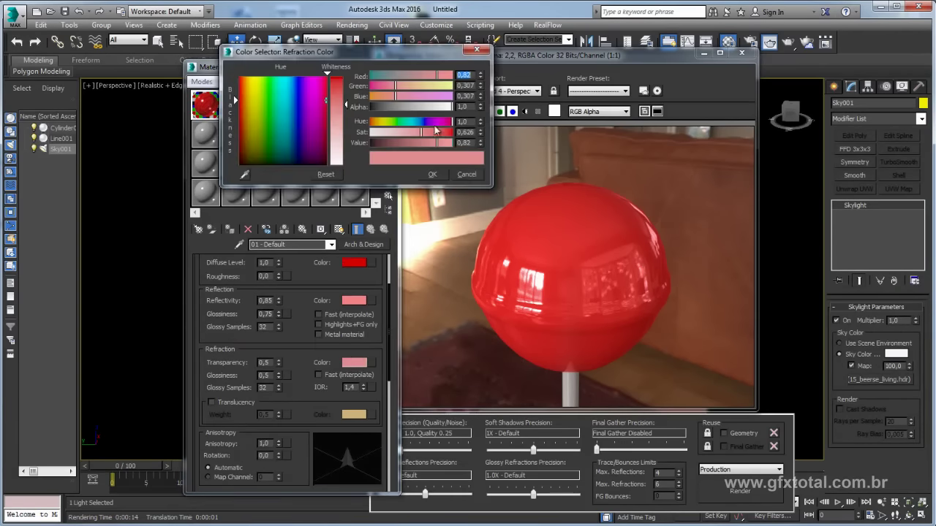
pyautogui.click(464, 175)
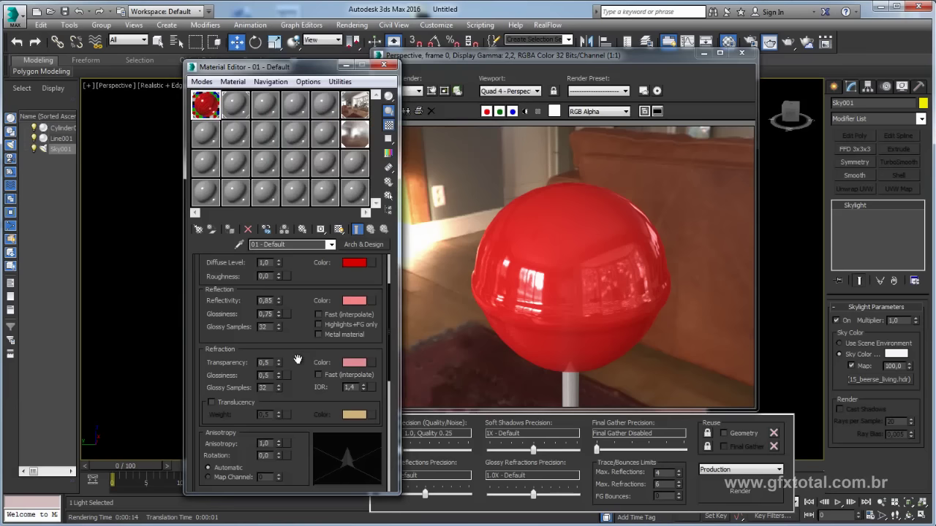
pyautogui.click(264, 362)
pyautogui.write('0,75')
# Set refraction transparency and glossiness to 0.75 and render the lollipop
pyautogui.click(266, 375)
pyautogui.write('0,75')
pyautogui.press('Return')
pyautogui.click(739, 491)
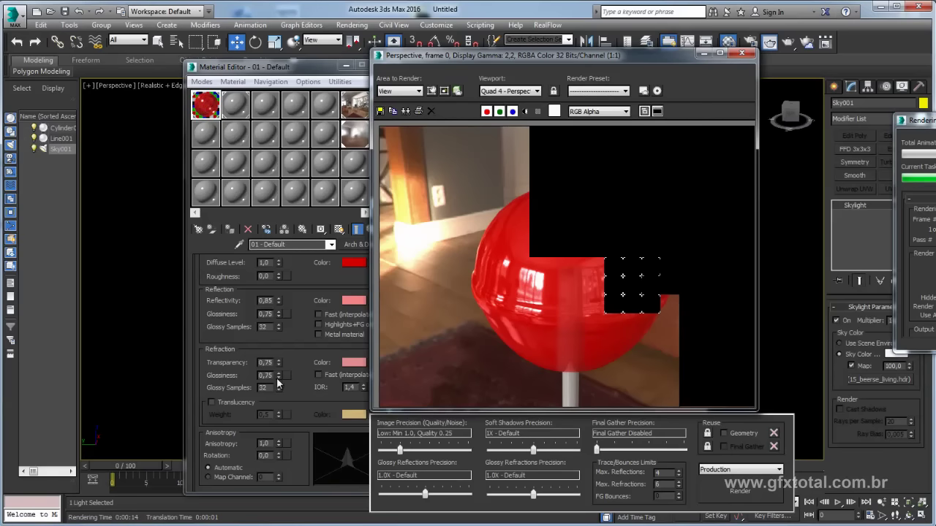
pyautogui.click(307, 391)
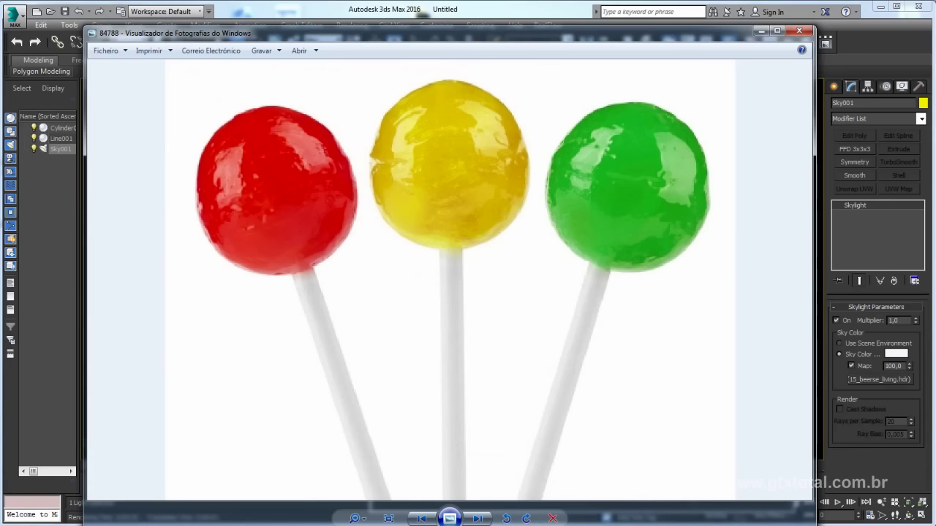
# Zoom into the red, yellow and green lollipop reference photo, then close Photo Viewer
pyautogui.scroll(1, 310, 202)
pyautogui.scroll(1, 302, 194)
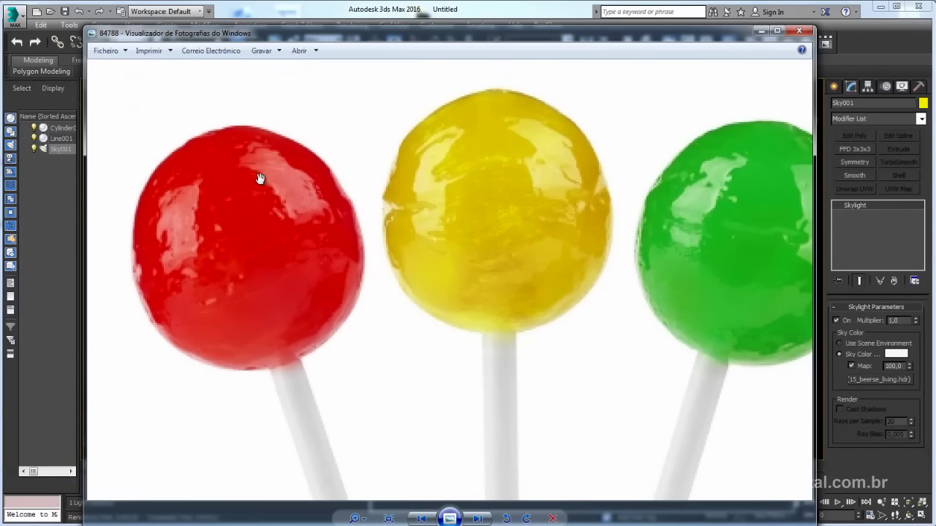
pyautogui.click(761, 31)
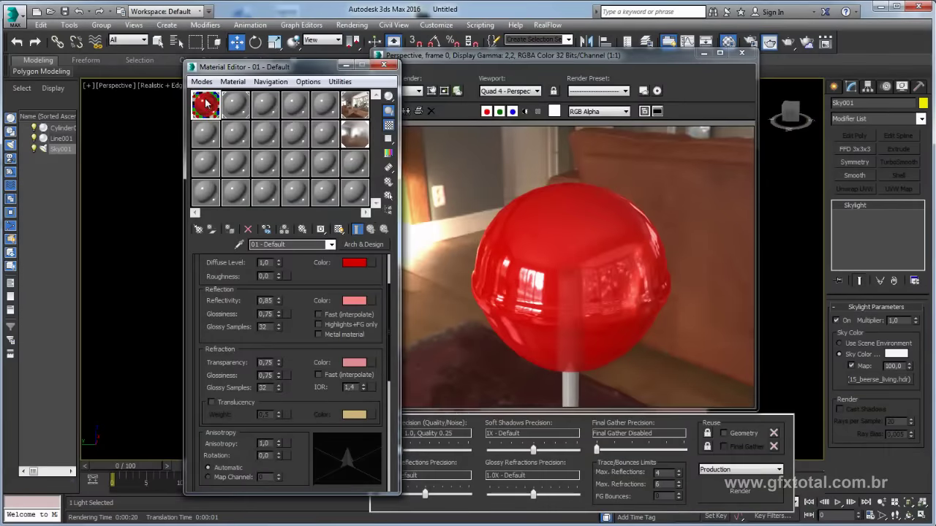
# Assign a Noise map to the lollipop material's Bump slot
pyautogui.scroll(-3, 306, 339)
pyautogui.scroll(-2, 306, 339)
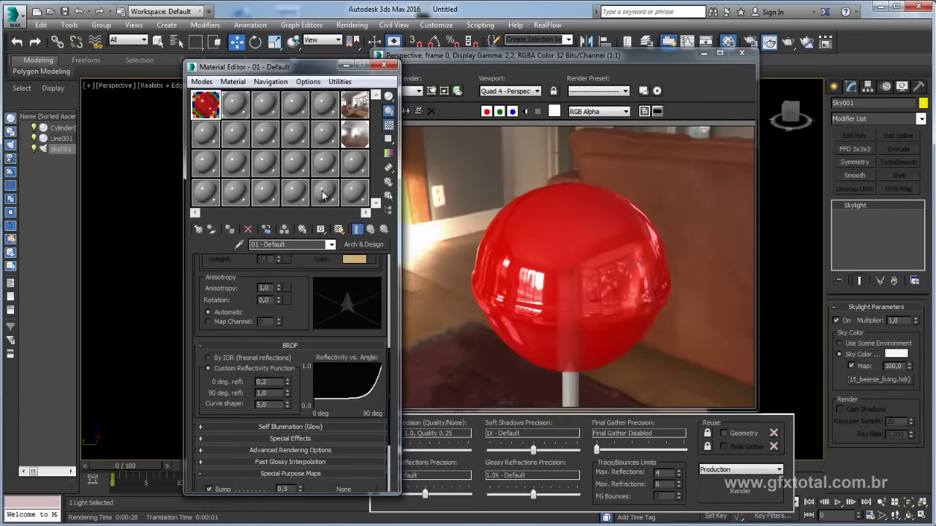
pyautogui.scroll(-2, 306, 320)
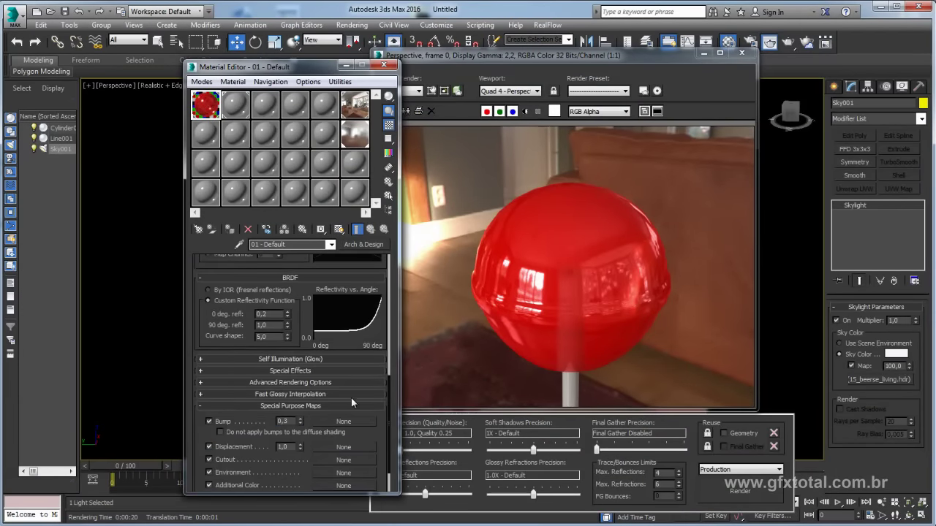
pyautogui.scroll(-1, 250, 416)
pyautogui.scroll(-1, 285, 342)
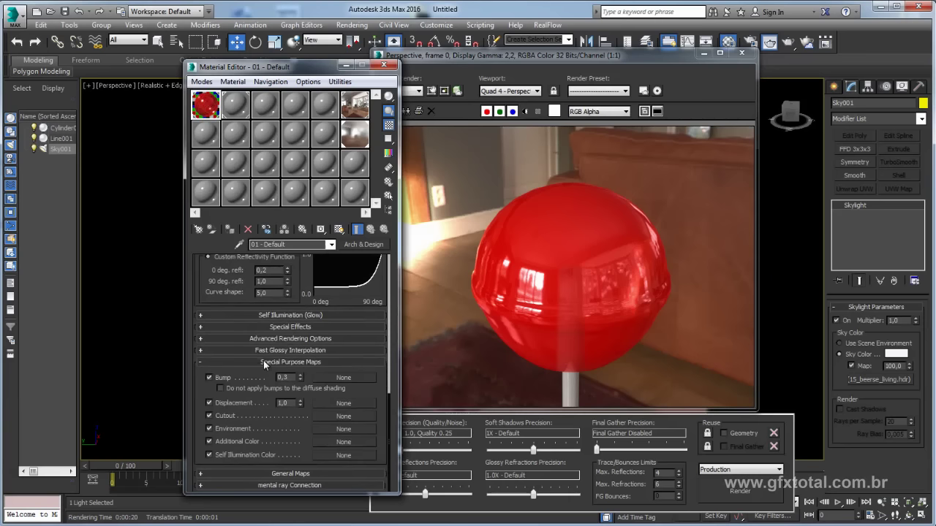
pyautogui.click(340, 378)
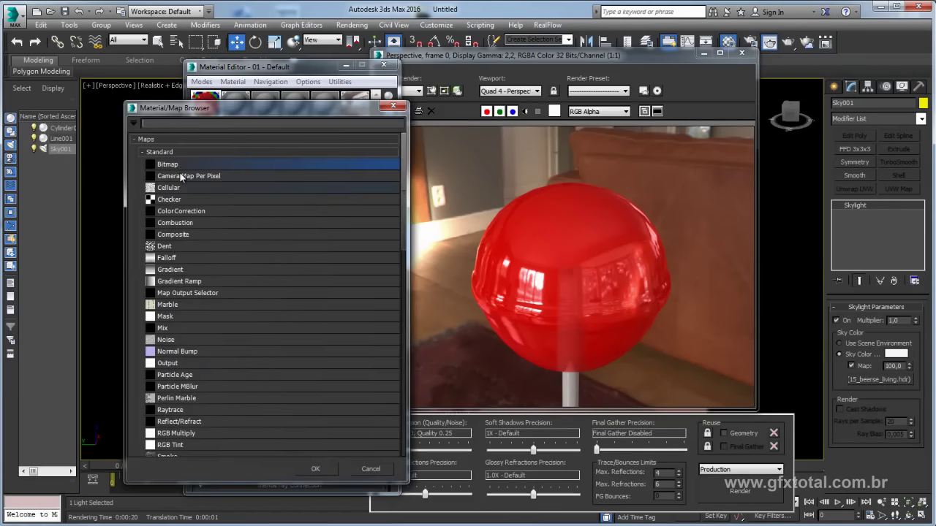
pyautogui.scroll(-1, 181, 270)
pyautogui.scroll(-1, 179, 275)
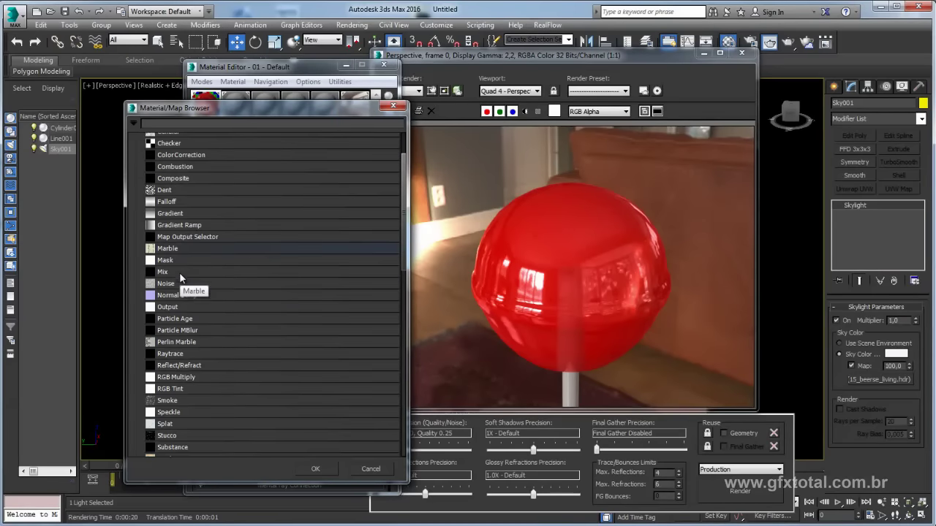
pyautogui.doubleClick(166, 284)
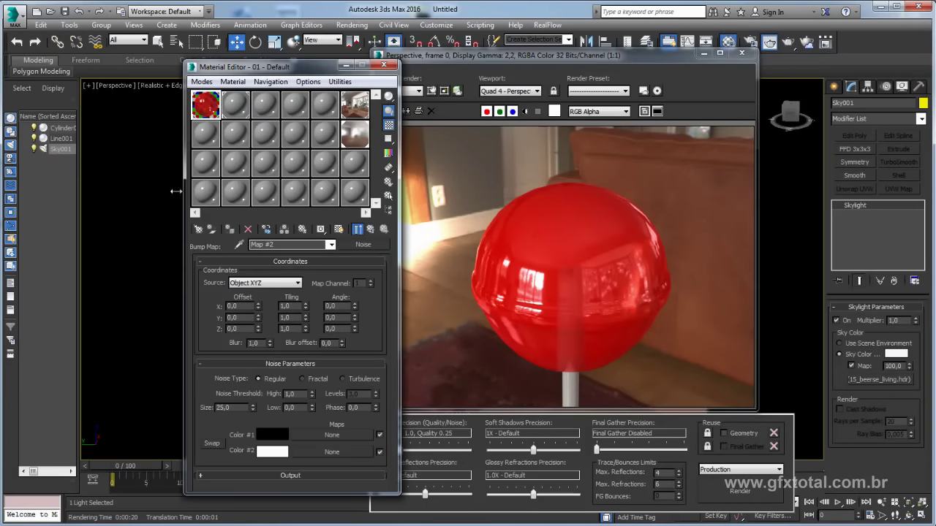
# Preview the material enlarged and render the lollipop with the Noise bump
pyautogui.doubleClick(208, 109)
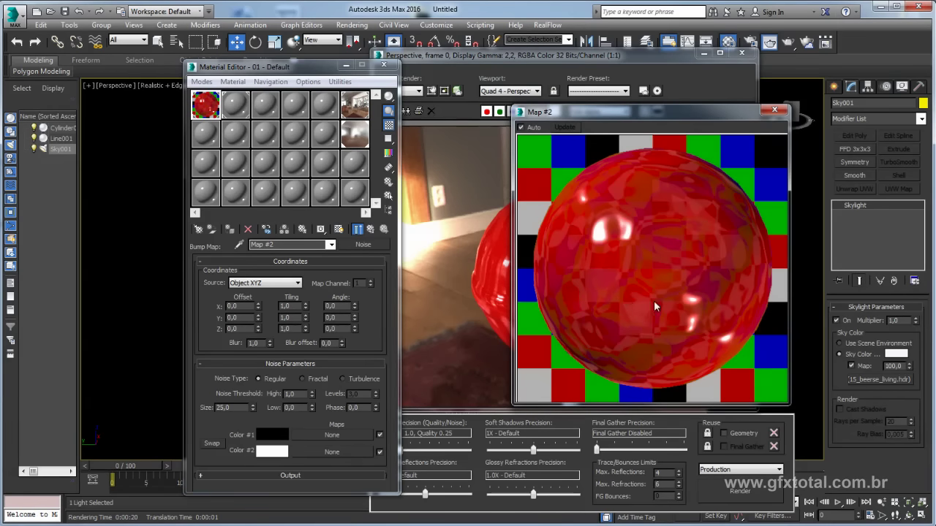
pyautogui.click(774, 110)
pyautogui.click(728, 494)
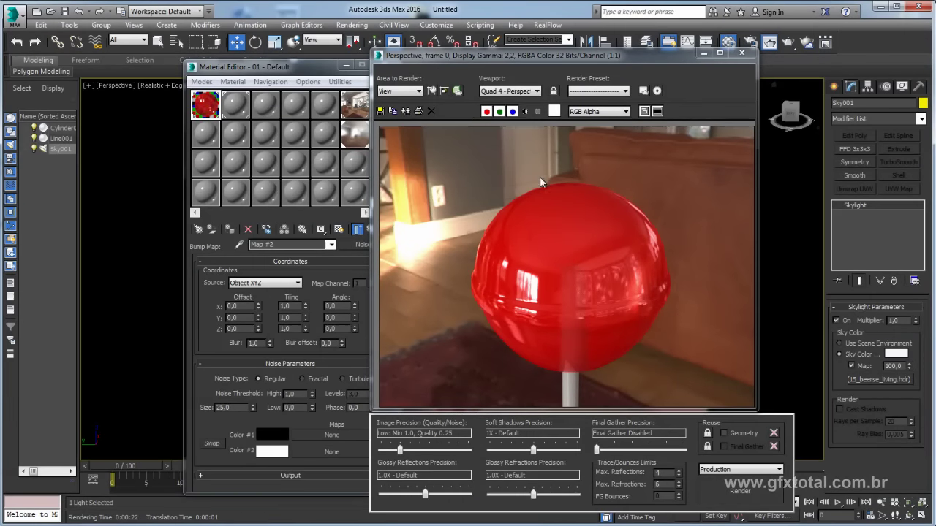
pyautogui.moveTo(226, 407); pyautogui.dragTo(216, 407)
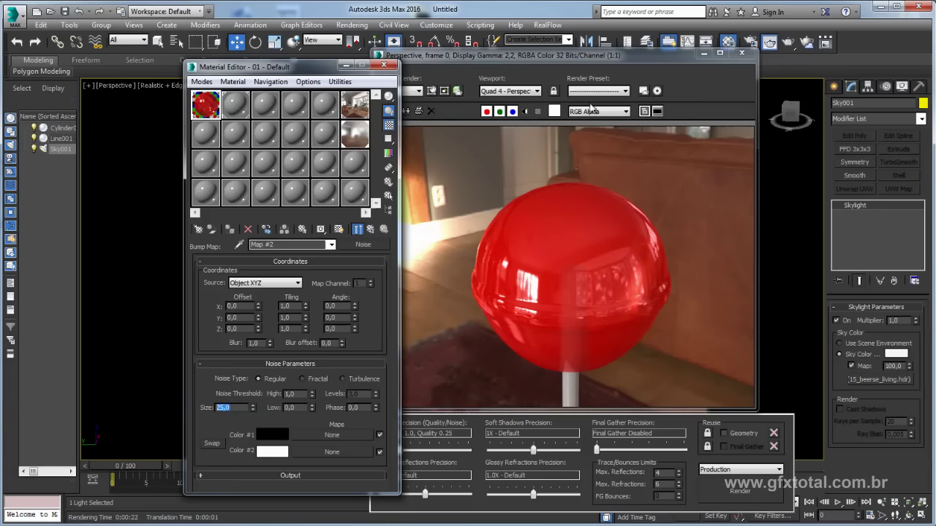
pyautogui.click(744, 57)
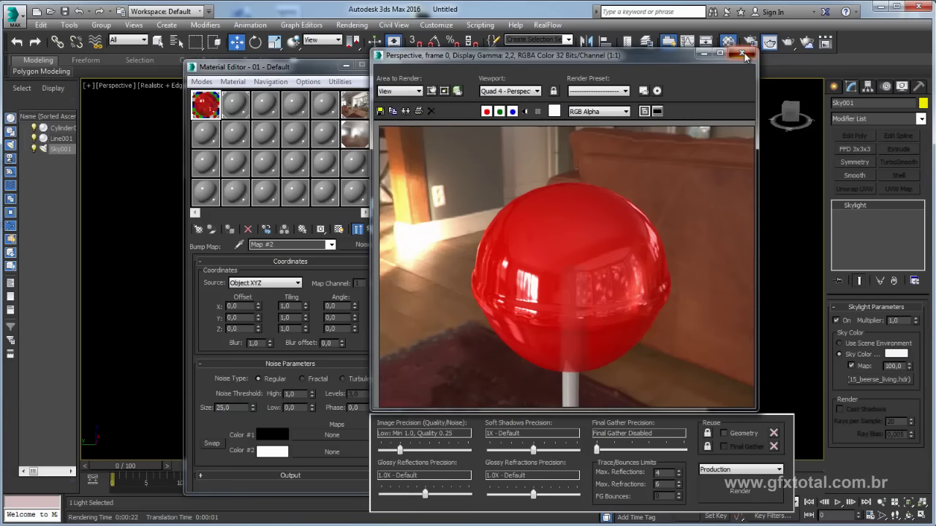
# Hide the red material in the viewport and copy the Noise bump map
pyautogui.click(743, 55)
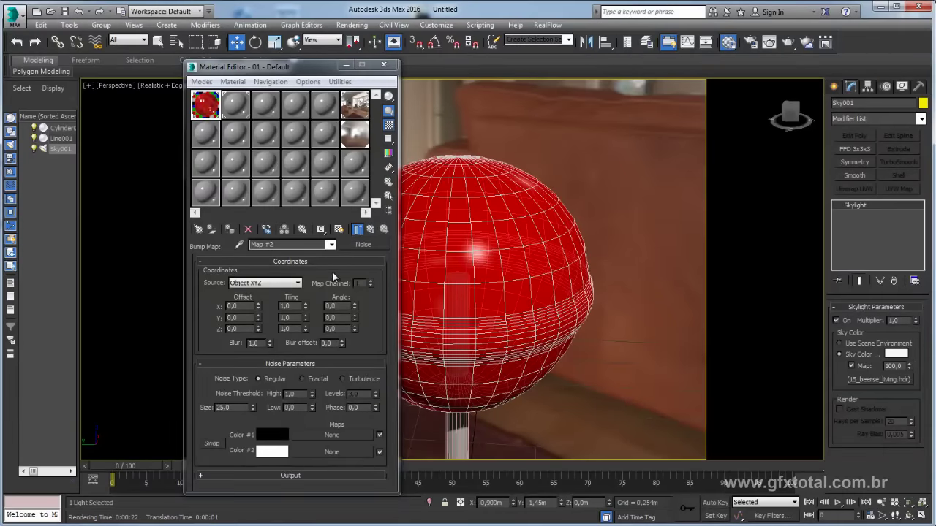
pyautogui.click(338, 230)
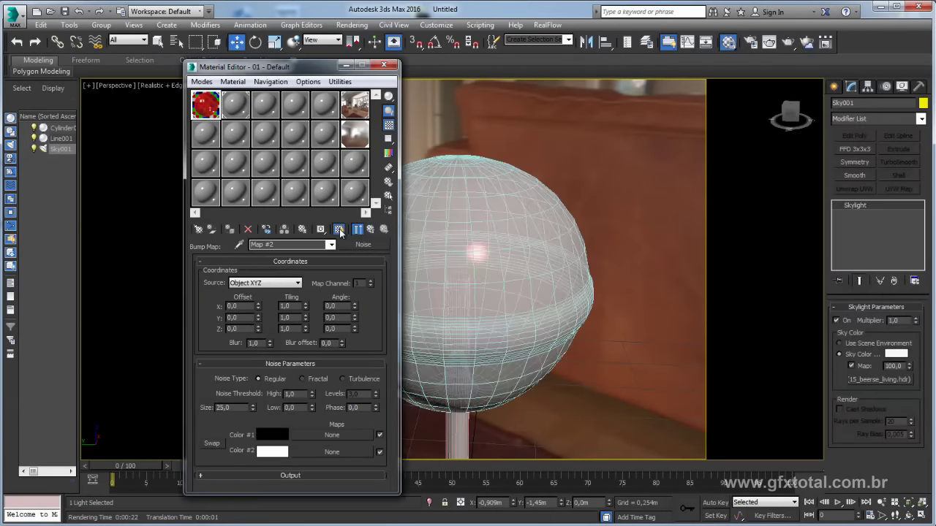
pyautogui.scroll(2, 532, 298)
pyautogui.moveTo(532, 299); pyautogui.dragTo(587, 299, button='middle')
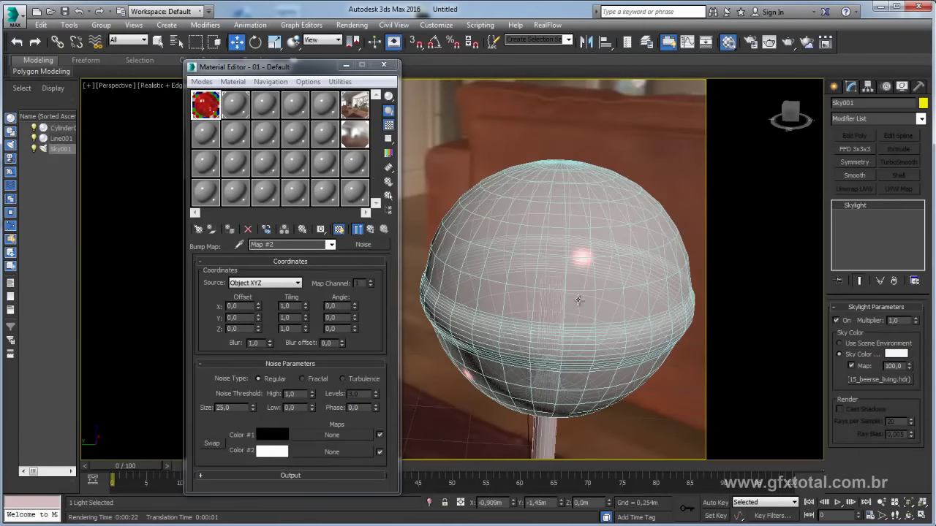
pyautogui.press('alt')
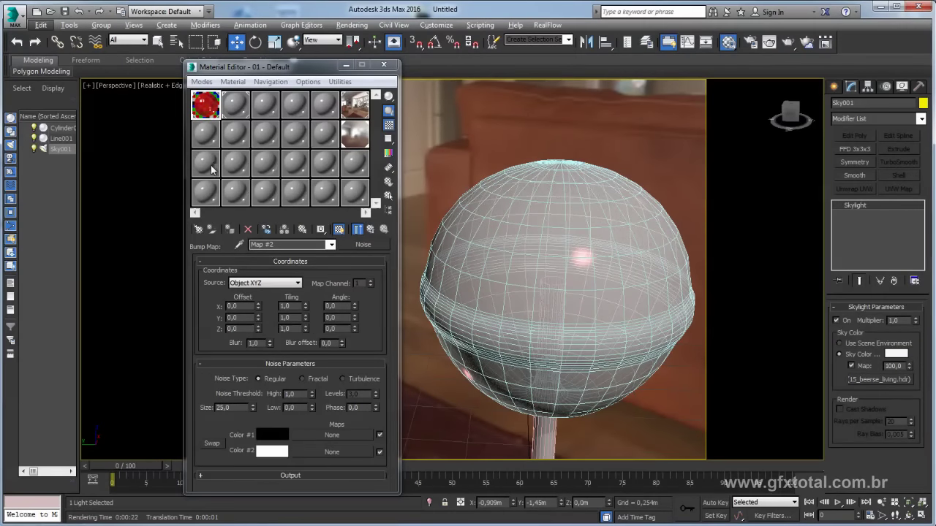
pyautogui.rightClick(362, 246)
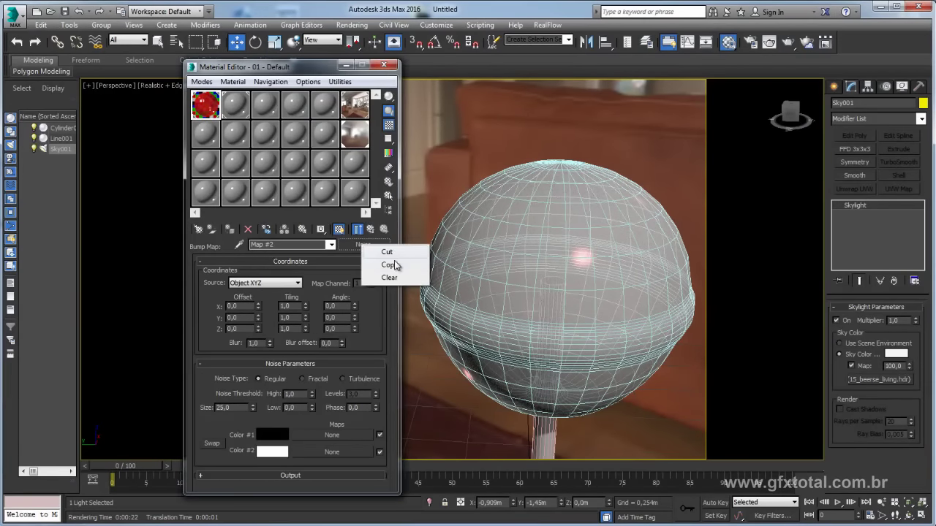
pyautogui.click(388, 264)
# In the fresh 07 slot, reset Reflectivity to 0 and make the diffuse colour pure white
pyautogui.click(212, 139)
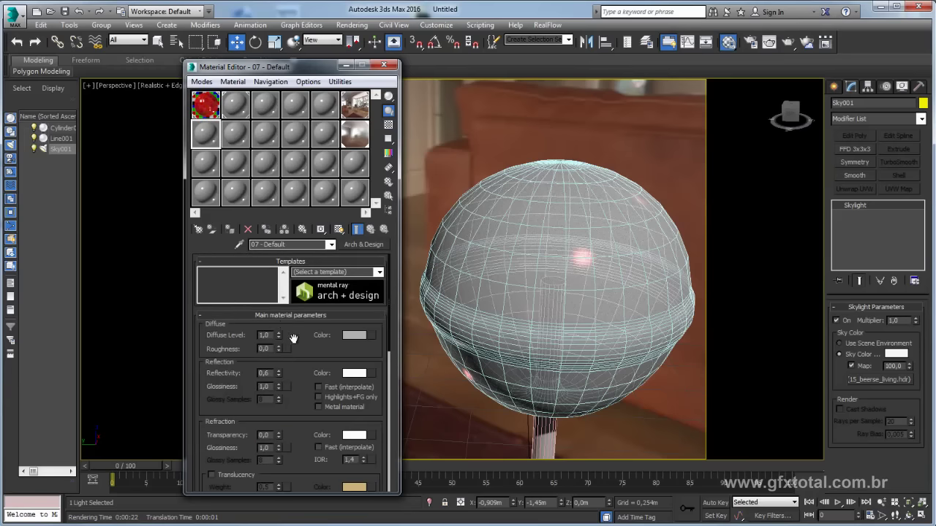
pyautogui.rightClick(278, 371)
pyautogui.click(355, 334)
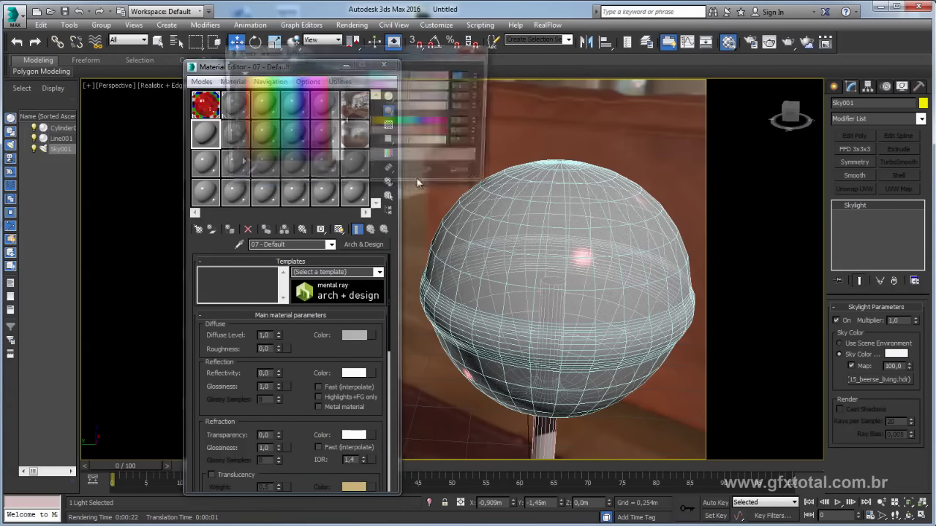
pyautogui.moveTo(414, 148); pyautogui.dragTo(452, 144)
pyautogui.click(432, 174)
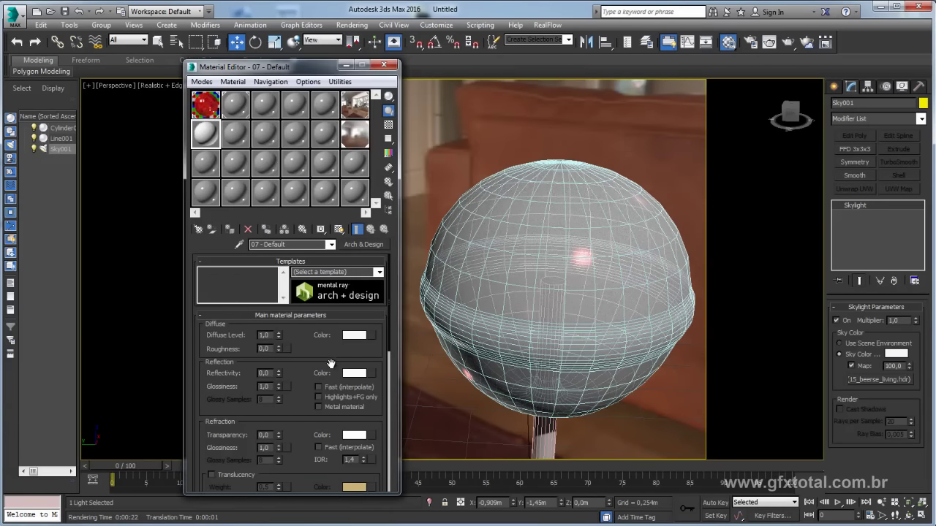
# Paste the Noise map as an instance into the 07 material's diffuse map
pyautogui.rightClick(374, 337)
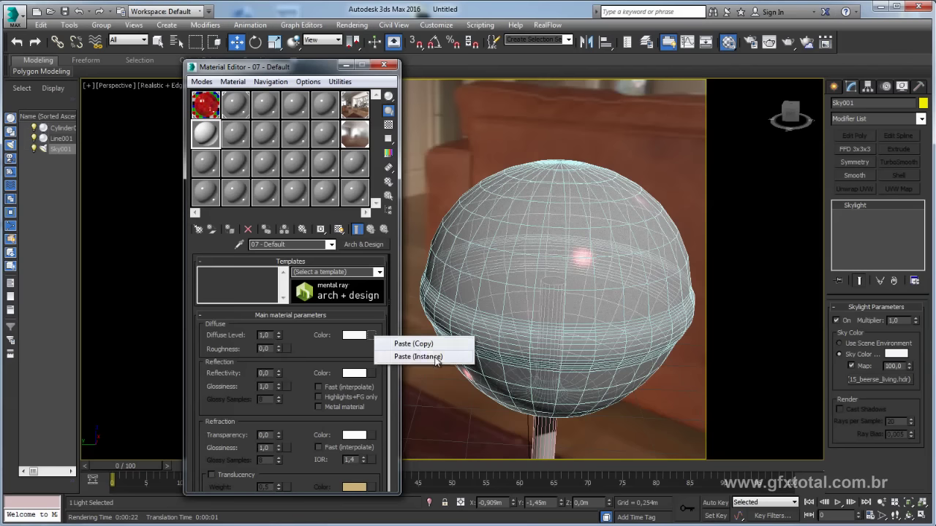
pyautogui.click(418, 356)
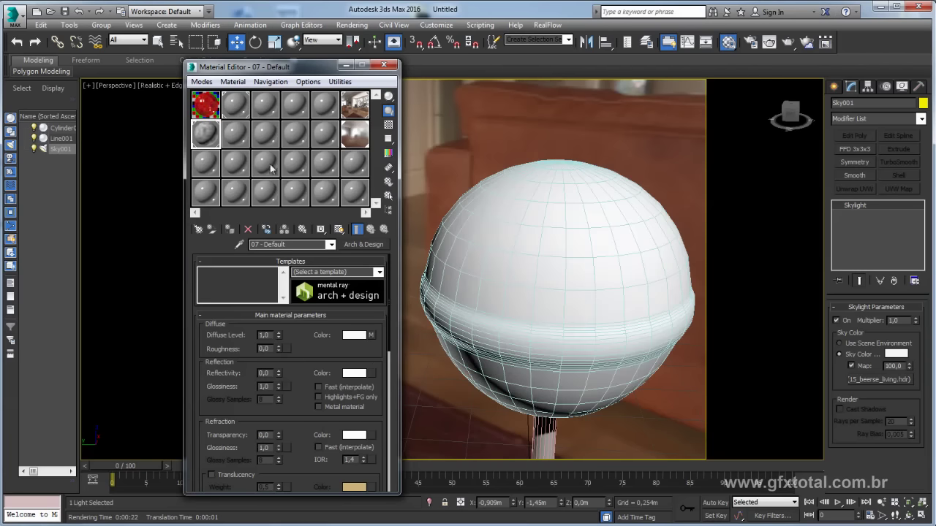
pyautogui.click(212, 105)
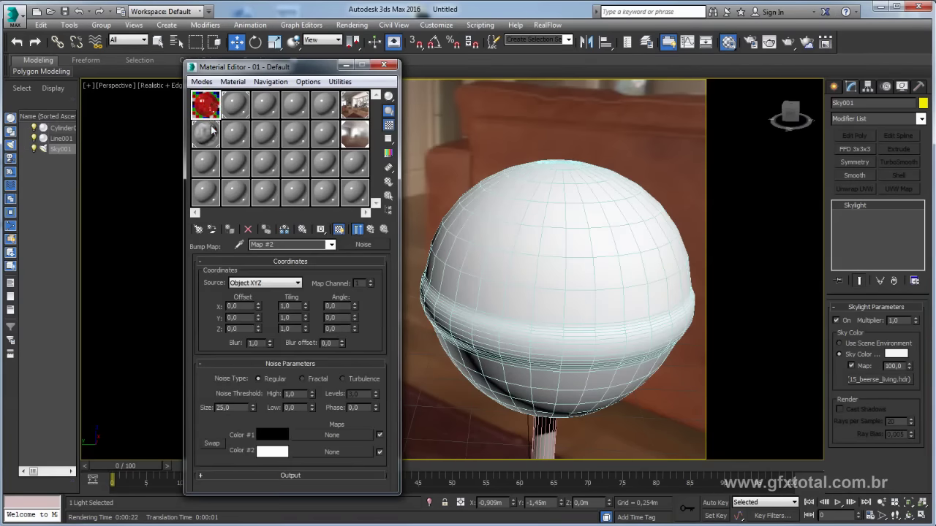
# Open 07's diffuse Noise map, show it in the viewport, and set its size to 5
pyautogui.click(207, 143)
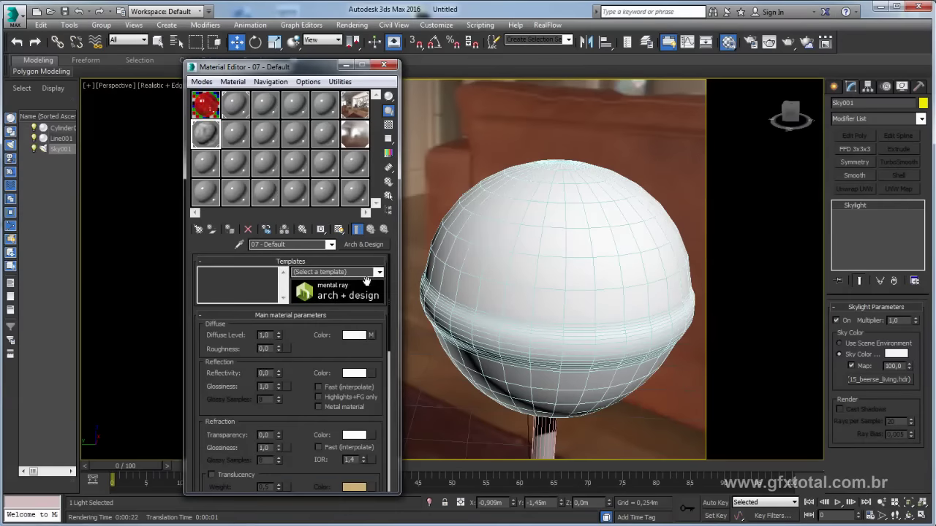
pyautogui.click(371, 335)
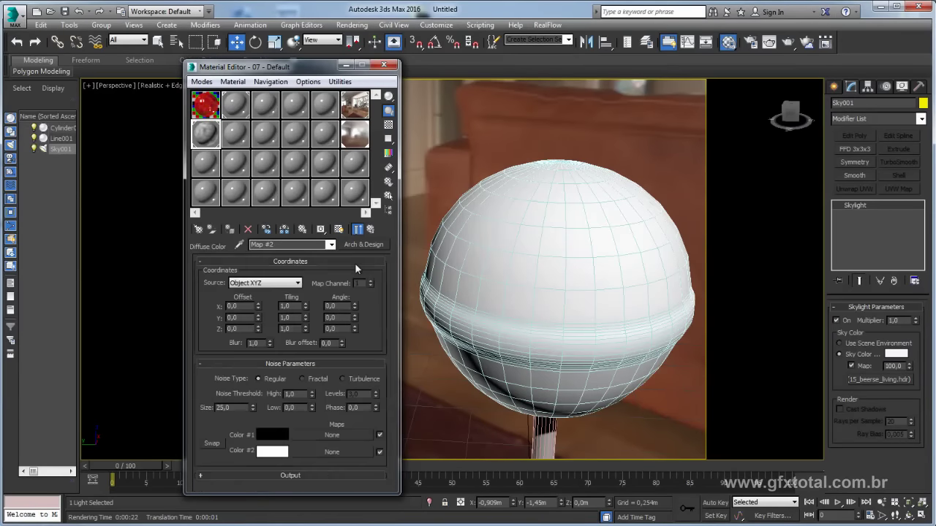
pyautogui.click(339, 229)
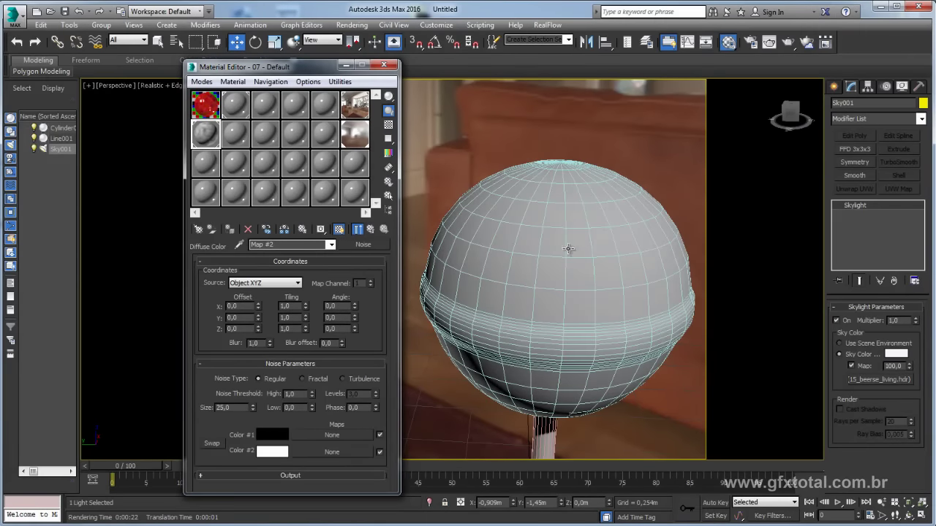
pyautogui.doubleClick(216, 408)
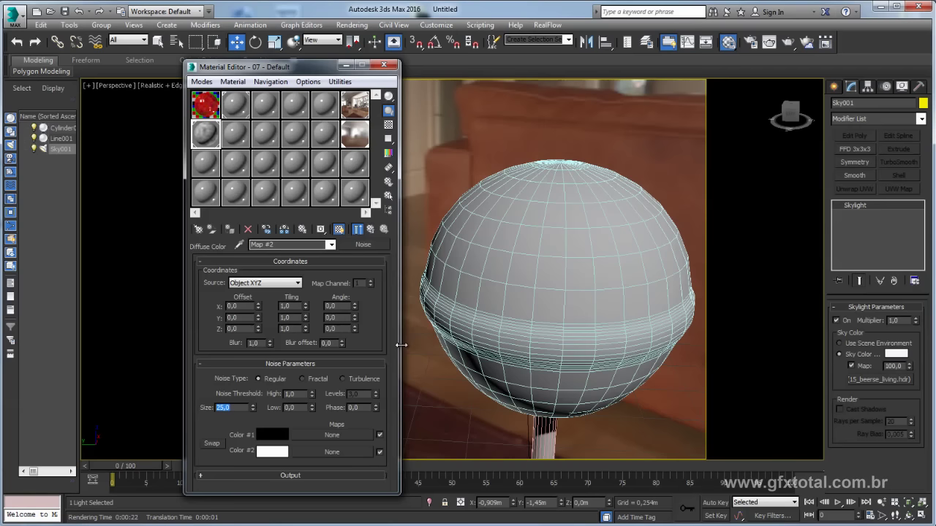
pyautogui.write('5')
pyautogui.press('Return')
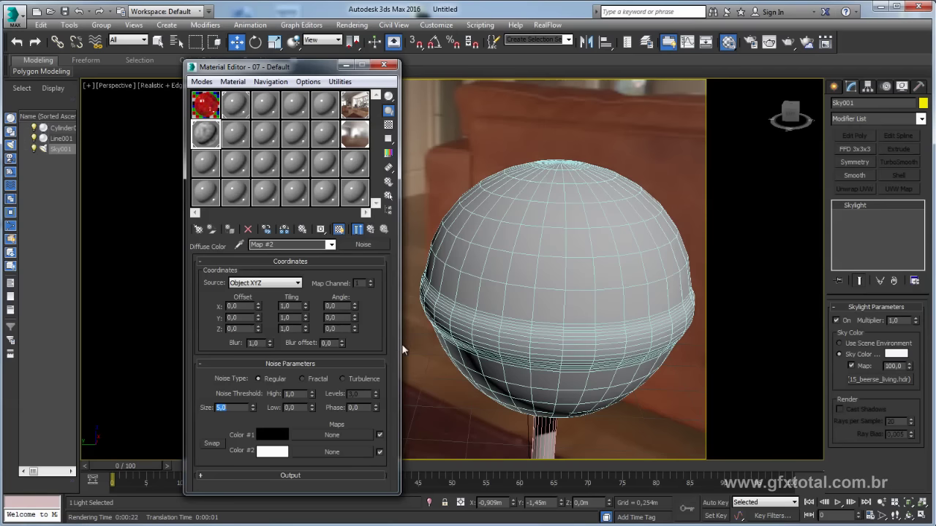
# Reduce the Noise size to 3 and select the lollipop sphere
pyautogui.moveTo(623, 261)
pyautogui.mouseDown(button='middle')
pyautogui.moveTo(590, 246)
pyautogui.moveTo(608, 250)
pyautogui.mouseUp(button='middle')
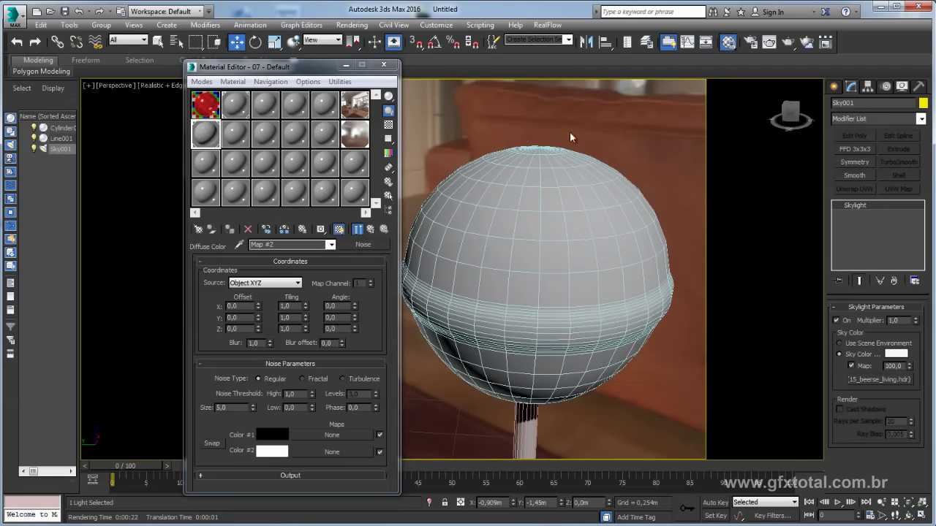
pyautogui.moveTo(231, 407); pyautogui.dragTo(203, 412)
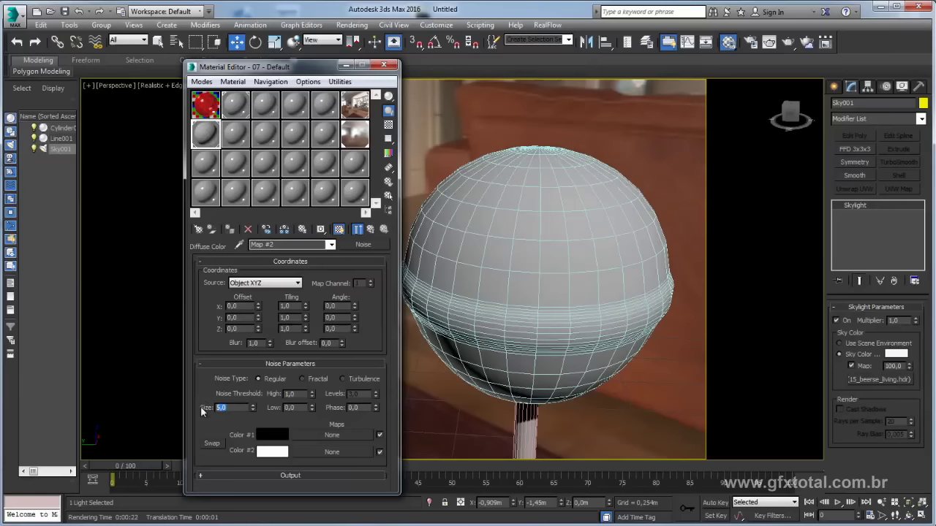
pyautogui.write('3')
pyautogui.press('Return')
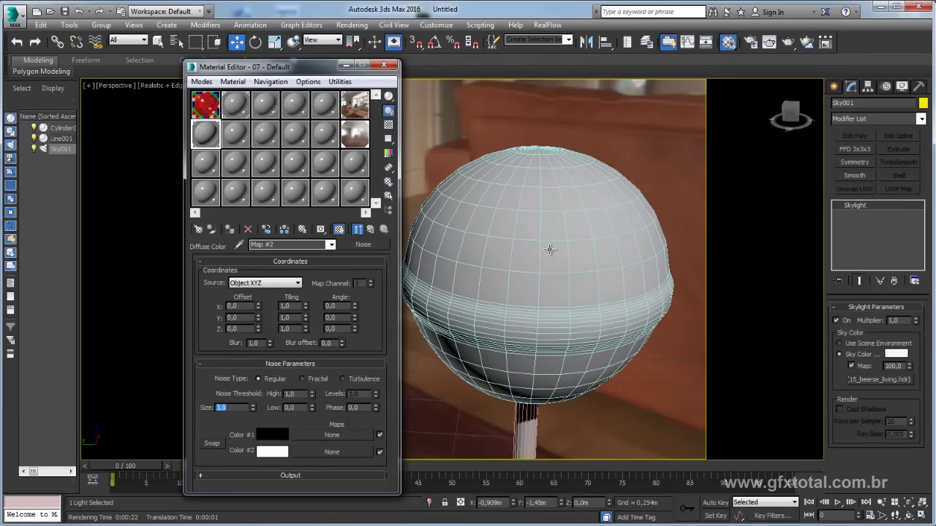
pyautogui.scroll(-3, 553, 255)
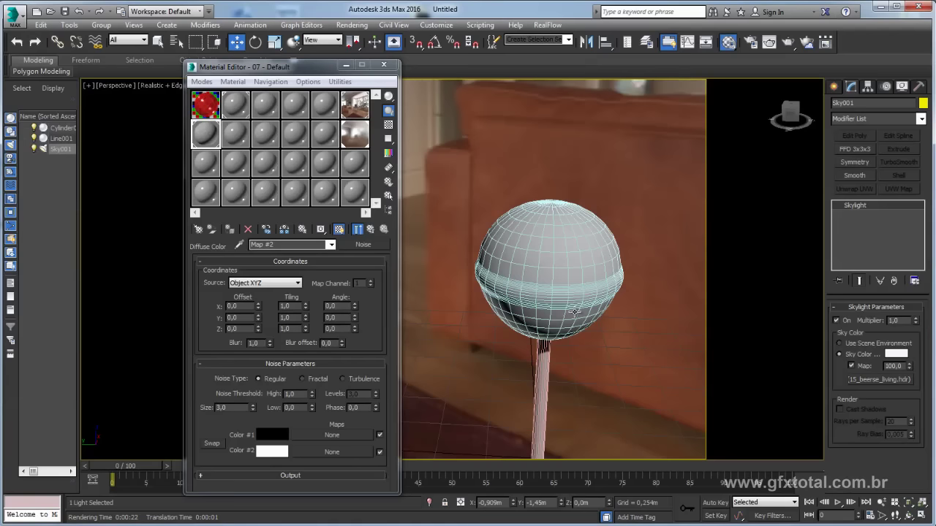
pyautogui.scroll(3, 575, 312)
pyautogui.click(532, 235)
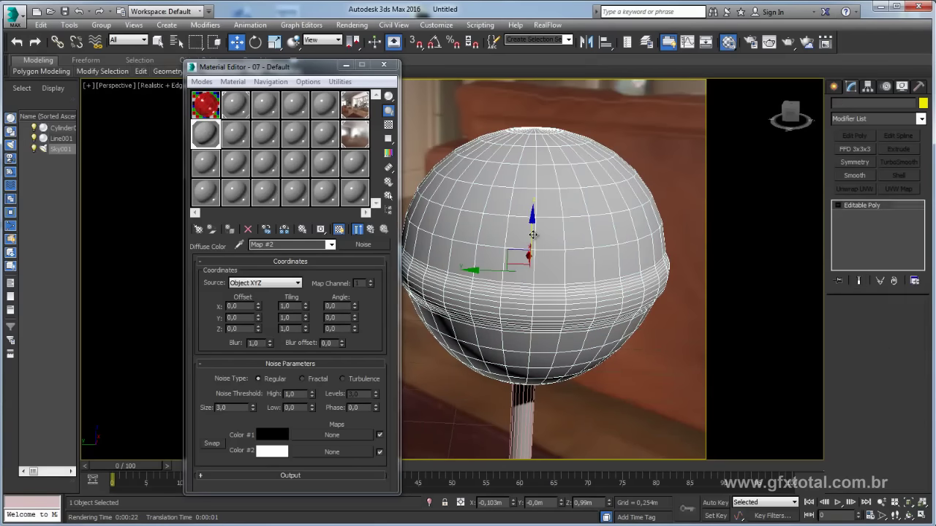
pyautogui.moveTo(568, 233); pyautogui.dragTo(561, 265, button='middle')
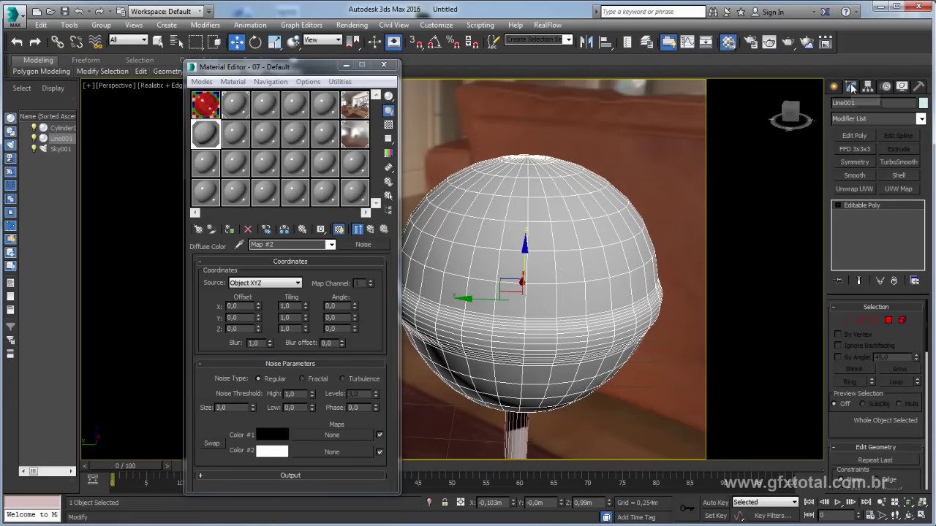
# Add a UVW Map modifier to the lollipop sphere
pyautogui.click(922, 122)
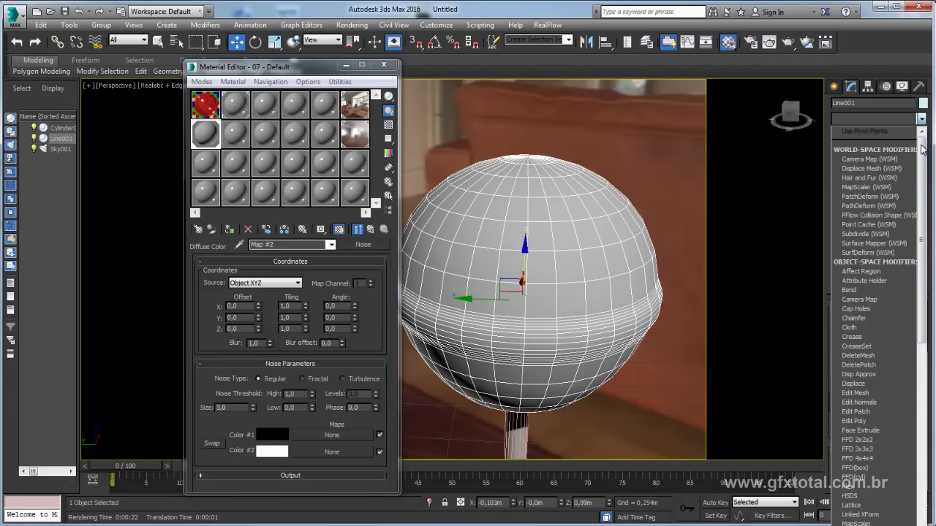
pyautogui.moveTo(924, 150); pyautogui.dragTo(923, 476)
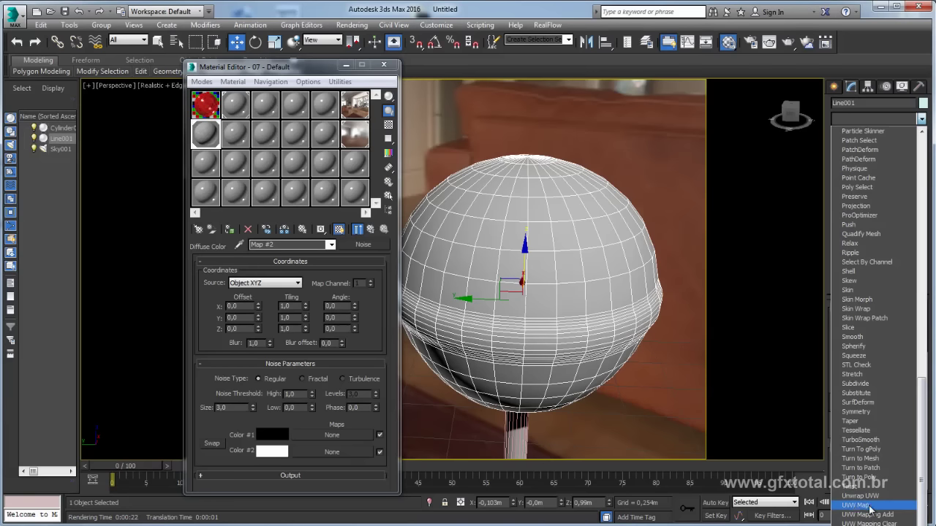
pyautogui.click(863, 505)
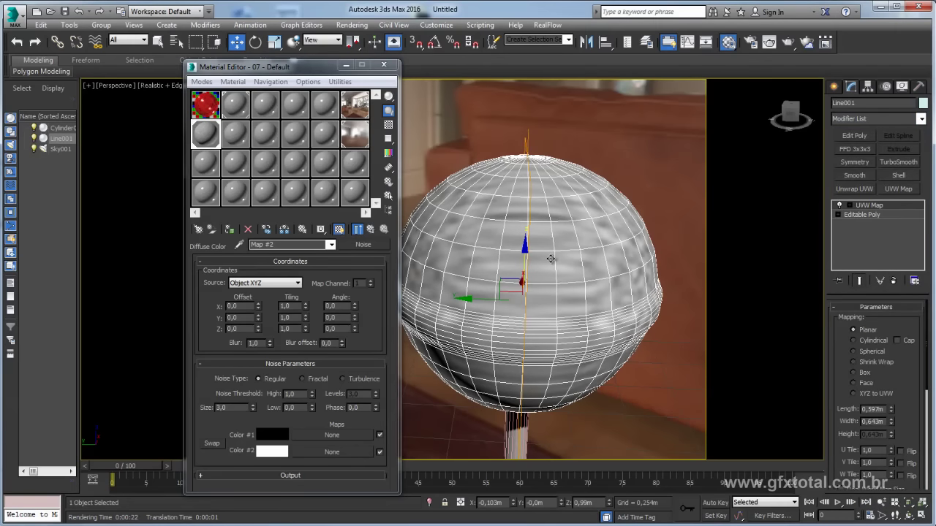
pyautogui.keyDown('alt'); pyautogui.moveTo(553, 260); pyautogui.dragTo(584, 264, button='middle'); pyautogui.keyUp('alt')
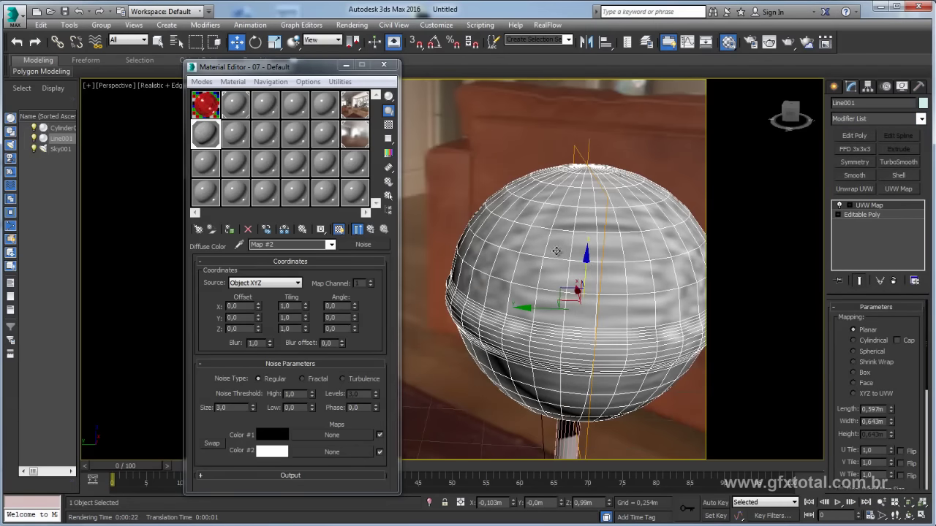
pyautogui.keyDown('alt'); pyautogui.moveTo(518, 273); pyautogui.dragTo(525, 261, button='middle'); pyautogui.keyUp('alt')
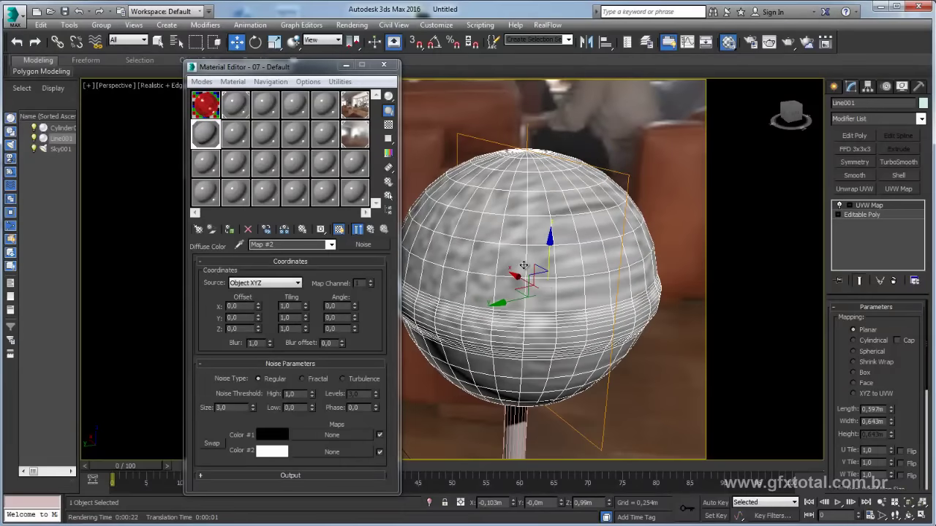
pyautogui.keyDown('alt'); pyautogui.moveTo(627, 355); pyautogui.dragTo(626, 376, button='middle'); pyautogui.keyUp('alt')
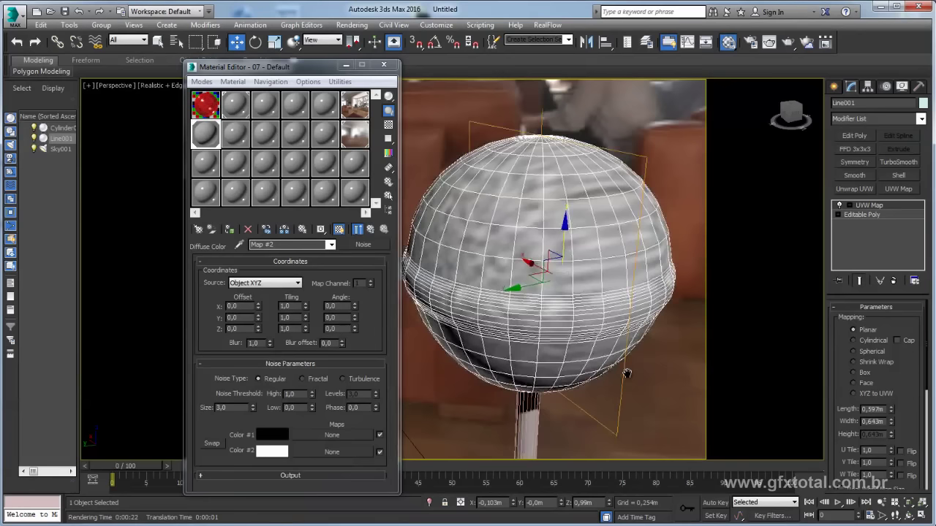
# Switch the UVW Map modifier to Spherical mapping
pyautogui.click(854, 351)
pyautogui.moveTo(597, 212); pyautogui.dragTo(599, 251, button='middle')
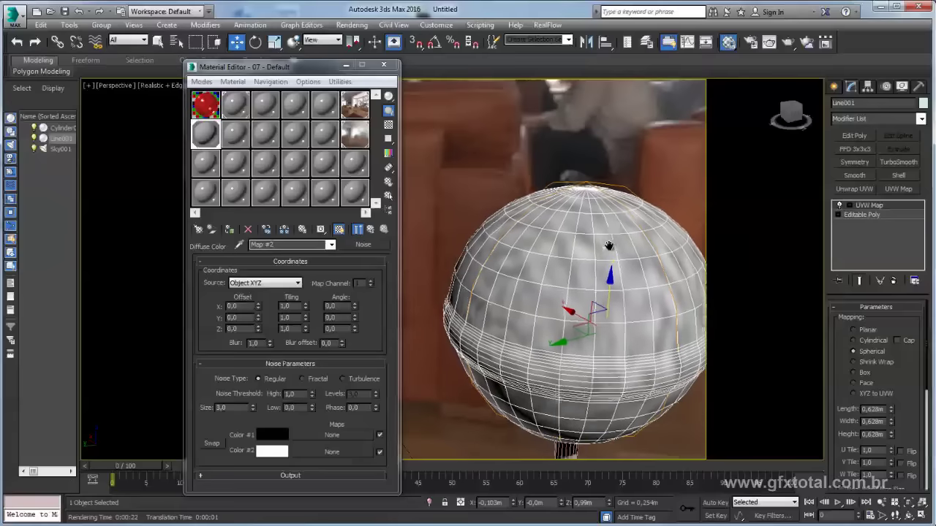
pyautogui.moveTo(561, 316); pyautogui.dragTo(560, 285, button='middle')
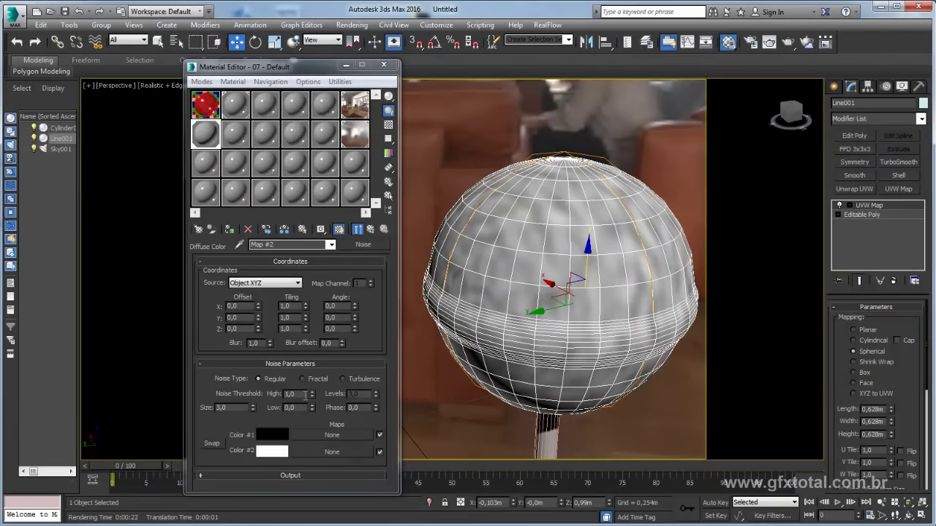
pyautogui.doubleClick(290, 394)
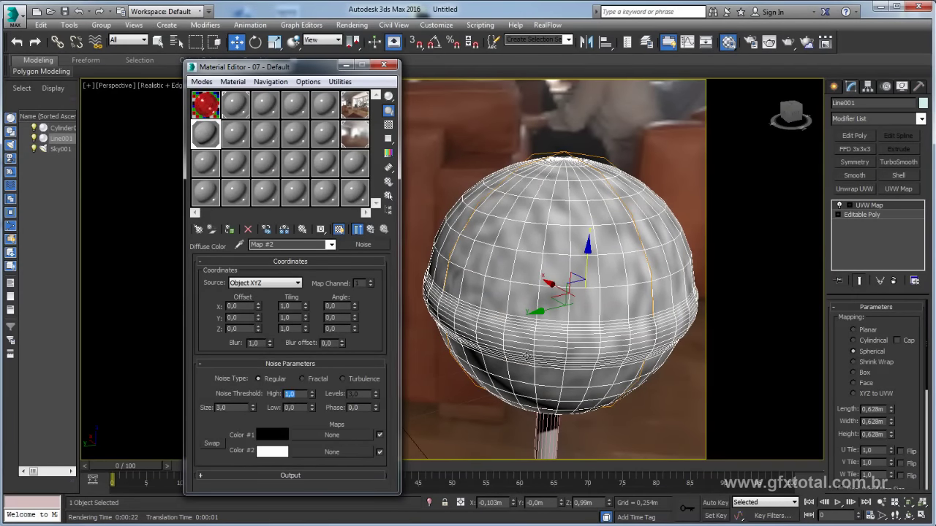
pyautogui.doubleClick(202, 107)
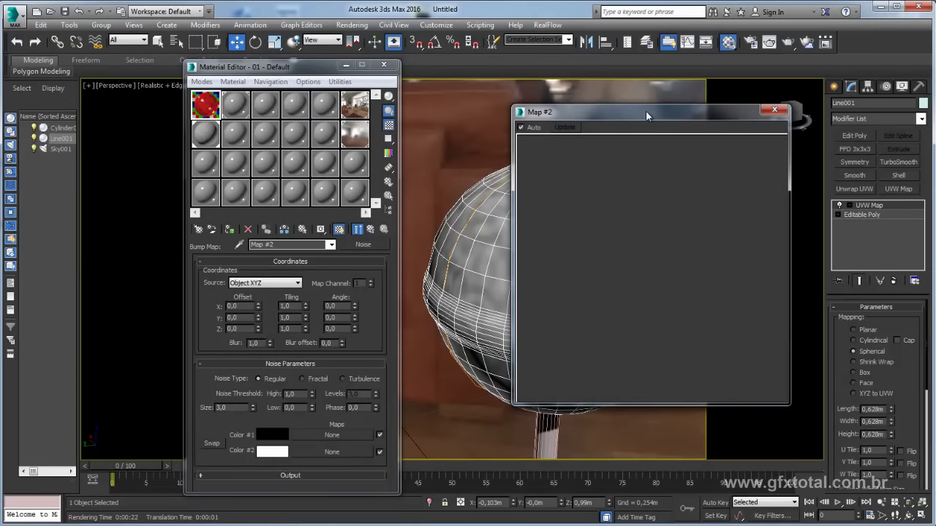
# Refresh the enlarged material preview and render a test frame of the Perspective view
pyautogui.doubleClick(207, 106)
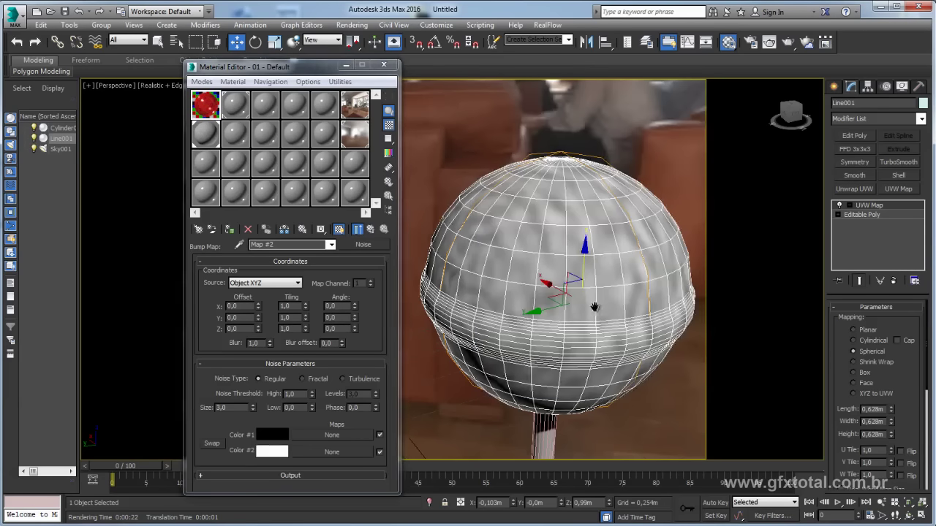
pyautogui.click(787, 43)
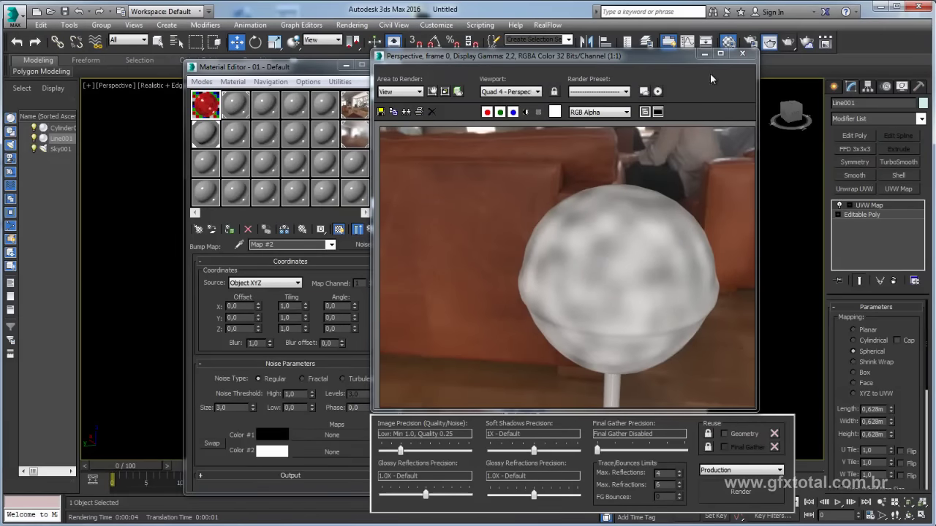
pyautogui.click(740, 56)
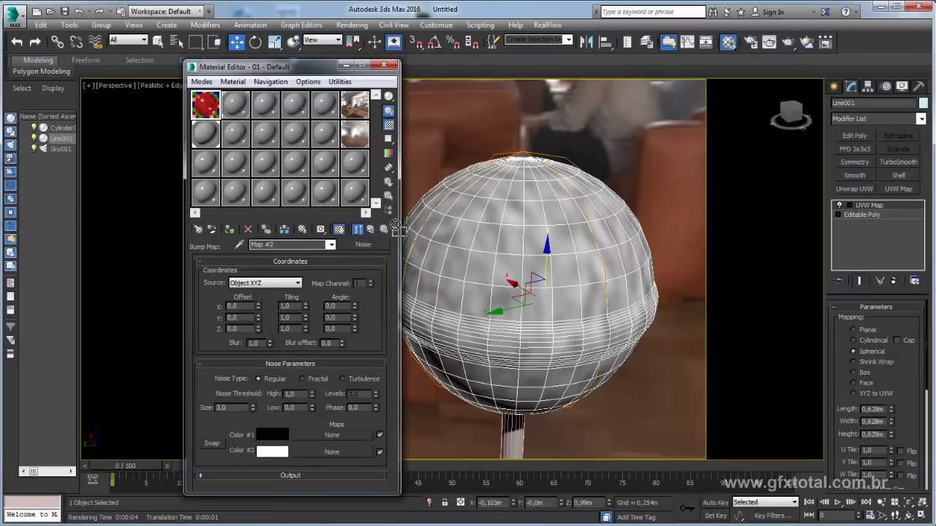
# Show the red lollipop material in the viewport and render the scene again
pyautogui.moveTo(660, 166); pyautogui.dragTo(641, 170, button='middle')
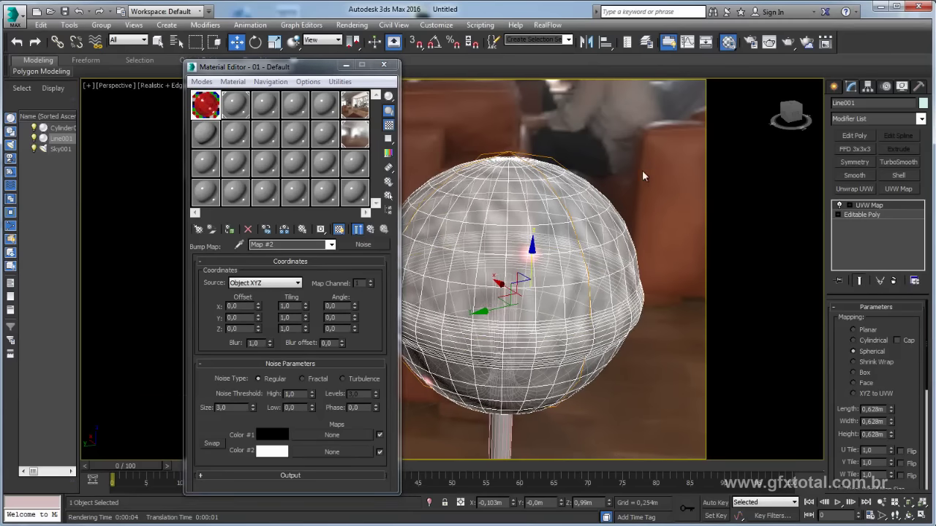
pyautogui.click(341, 231)
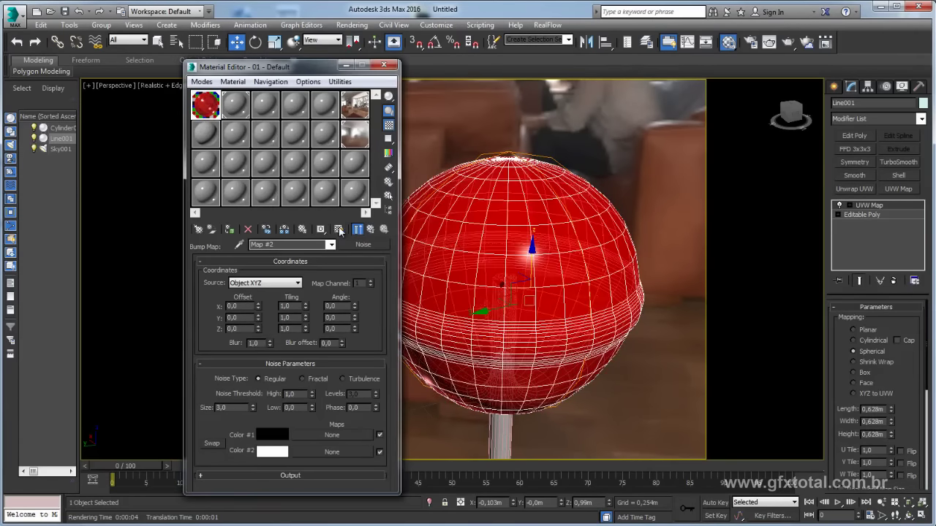
pyautogui.click(784, 43)
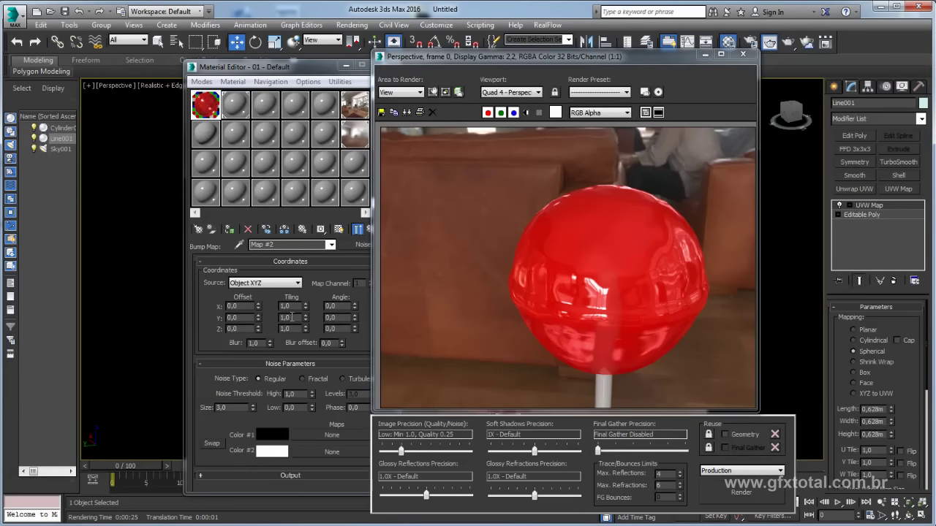
# Set slot 07's Noise thresholds to High 0.75 and Low 0.45 and render the lollipop
pyautogui.click(204, 138)
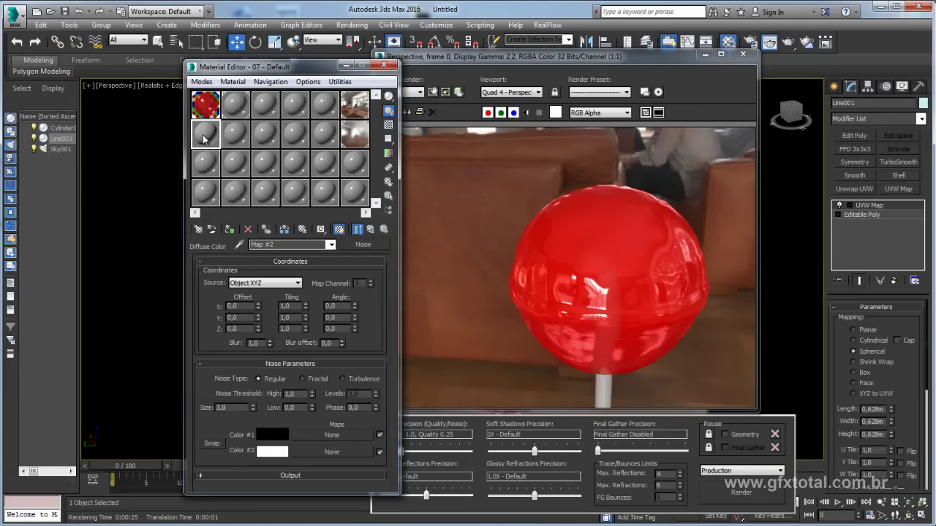
pyautogui.doubleClick(202, 139)
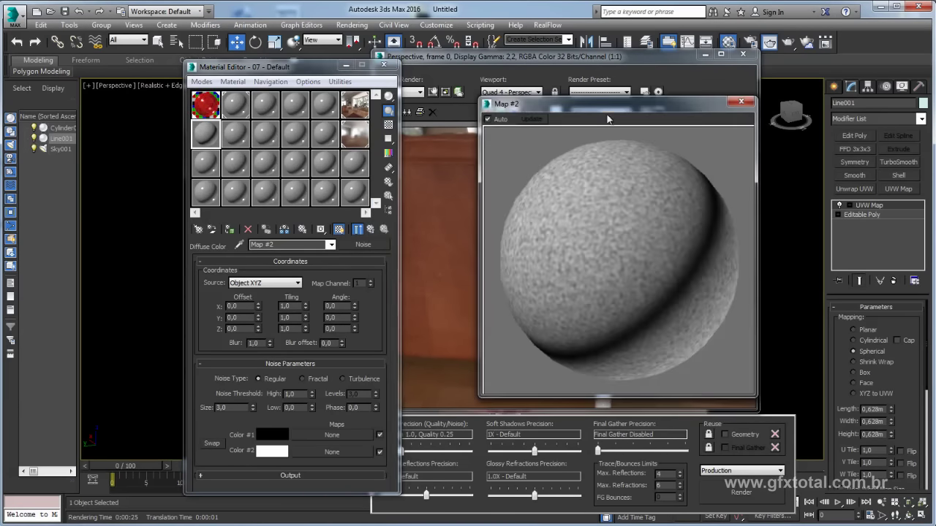
pyautogui.moveTo(603, 106); pyautogui.dragTo(549, 72)
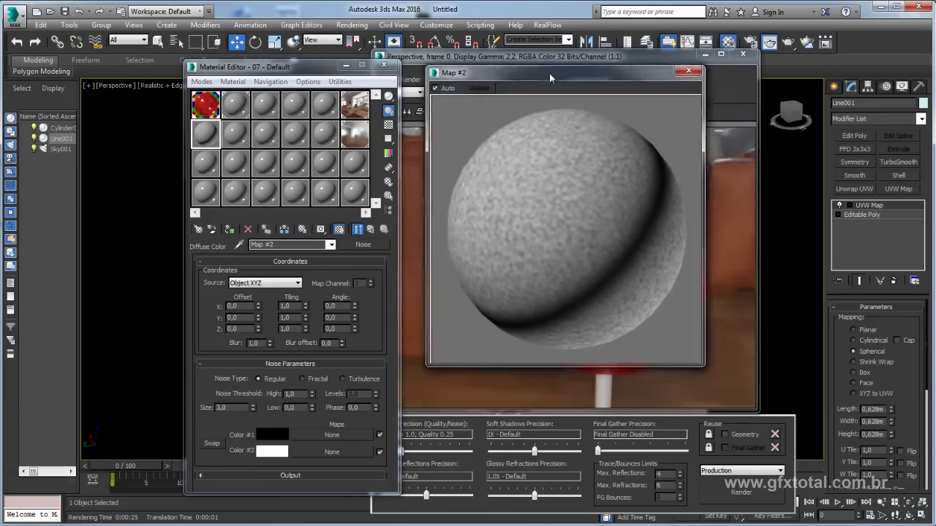
pyautogui.click(362, 230)
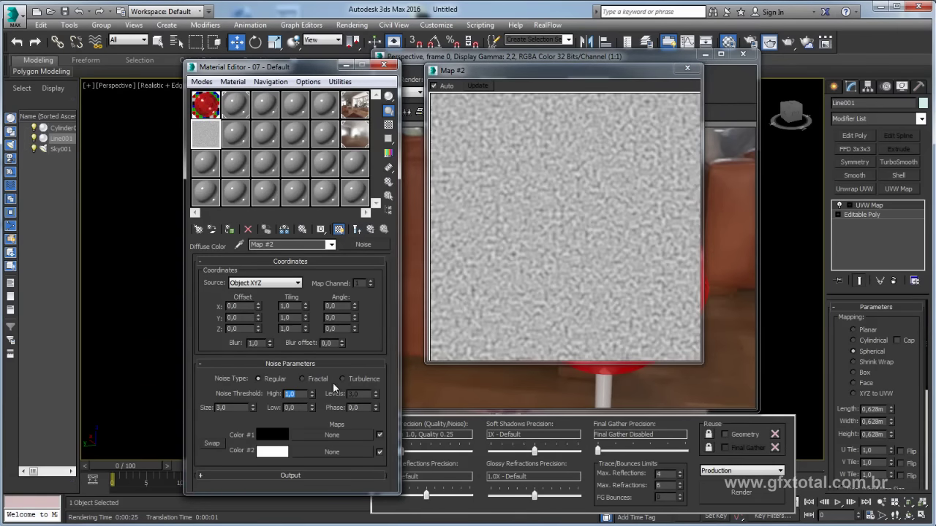
pyautogui.write('0,75')
pyautogui.press('Return')
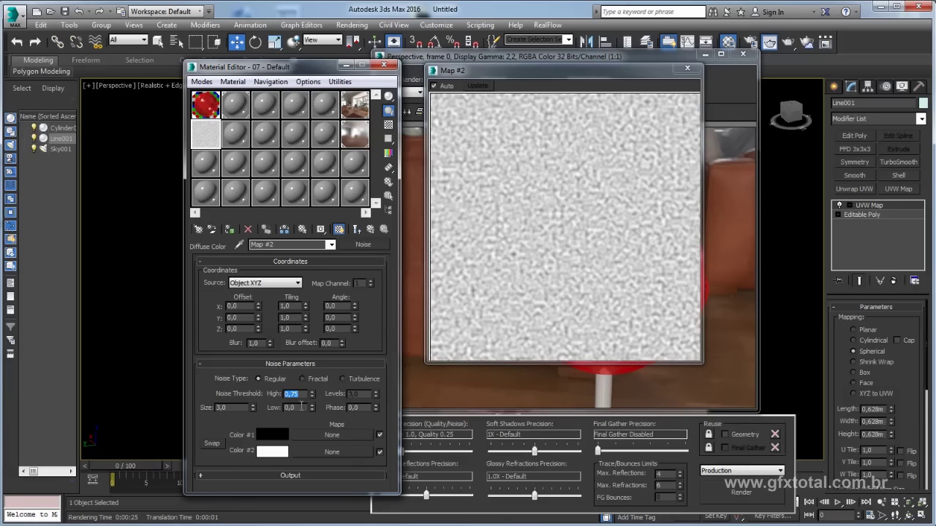
pyautogui.press('Tab')
pyautogui.write('0,45')
pyautogui.press('Return')
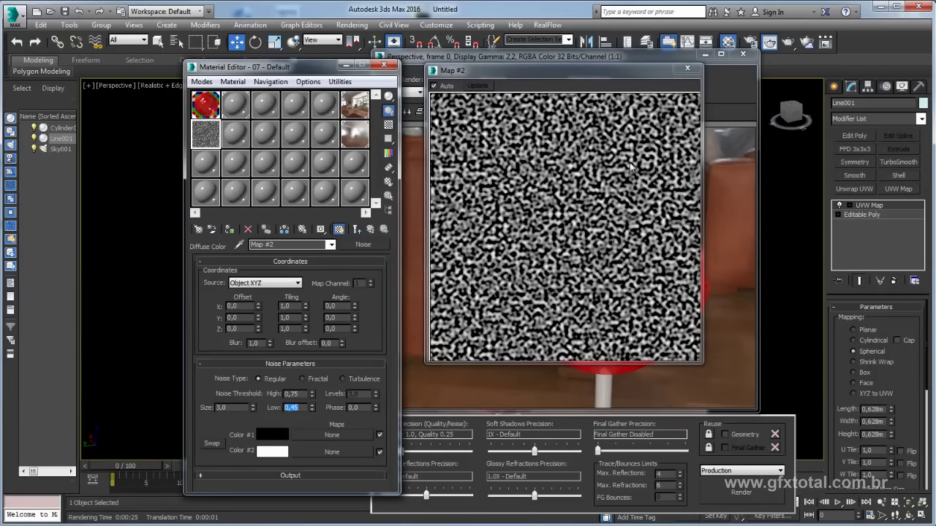
pyautogui.click(741, 492)
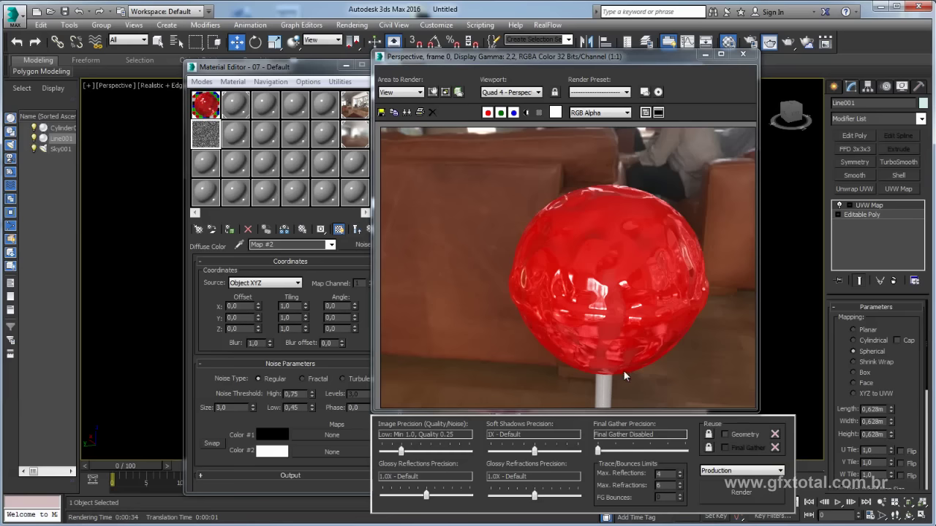
# Reset the Noise thresholds to 1.0 and 0.0 and return to the 07 material
pyautogui.click(300, 394)
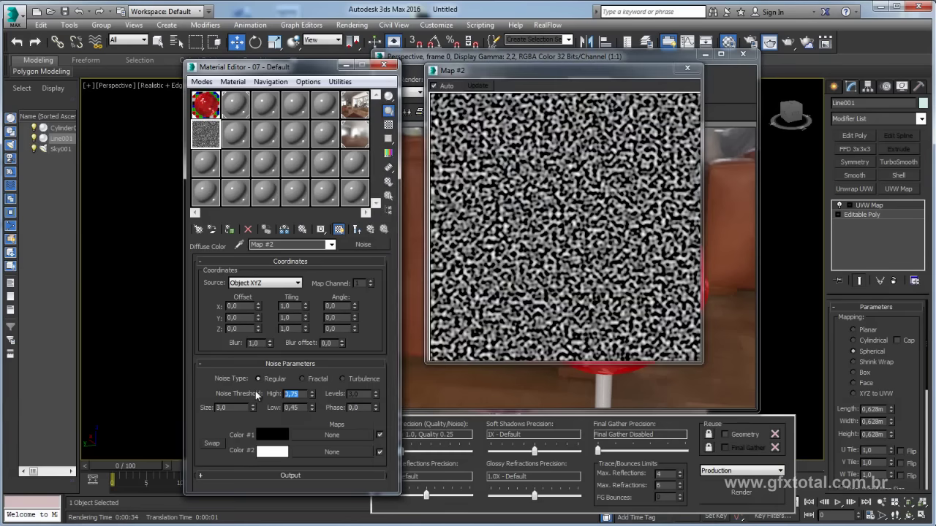
pyautogui.write('1')
pyautogui.doubleClick(300, 407)
pyautogui.write('0')
pyautogui.press('Tab')
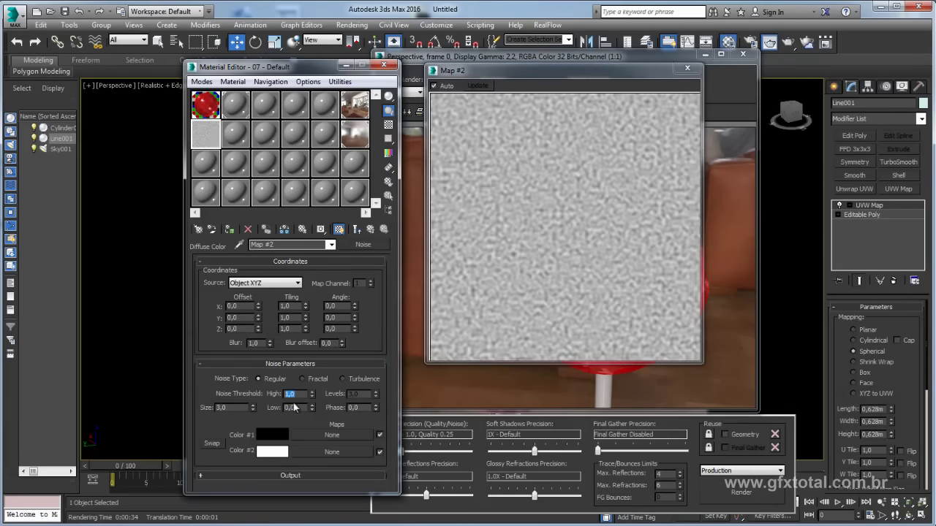
pyautogui.click(301, 408)
pyautogui.click(357, 229)
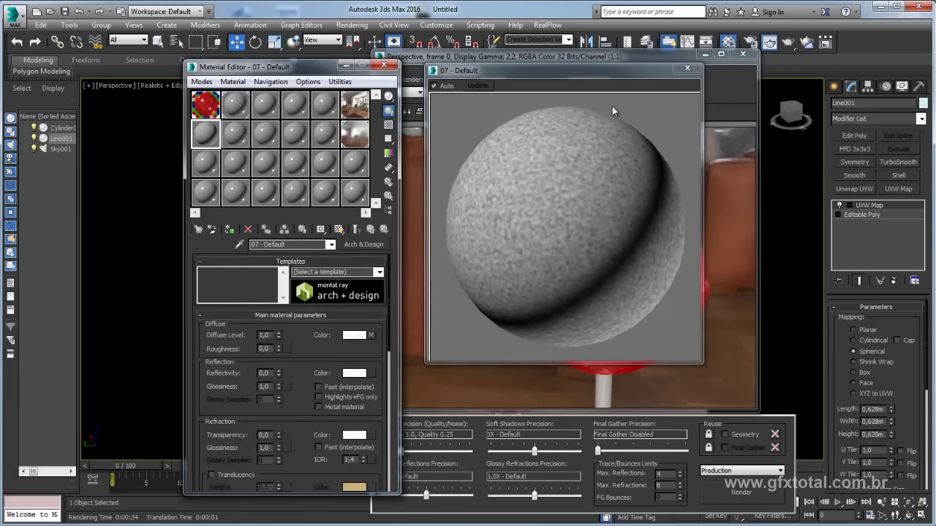
# Close the noise preview and show the 01 - Default material's 0.5 Noise bump settings
pyautogui.click(686, 68)
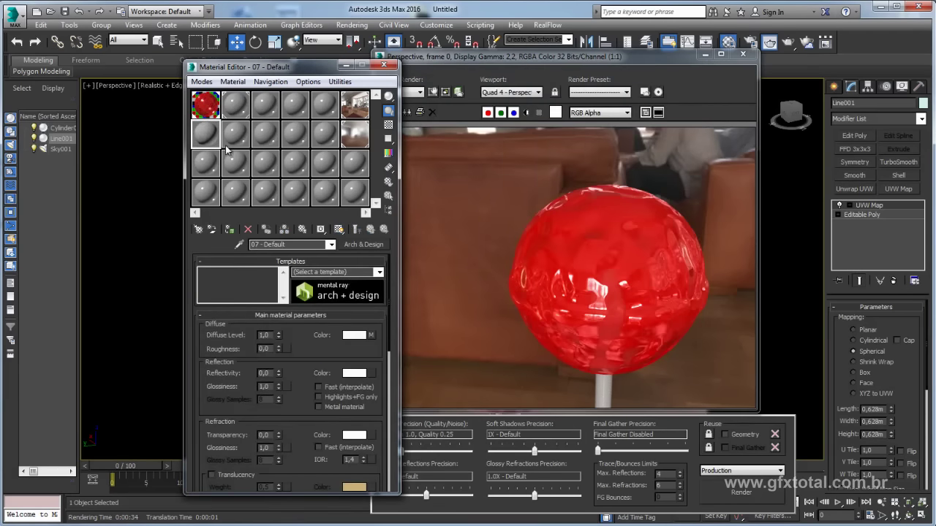
pyautogui.click(205, 103)
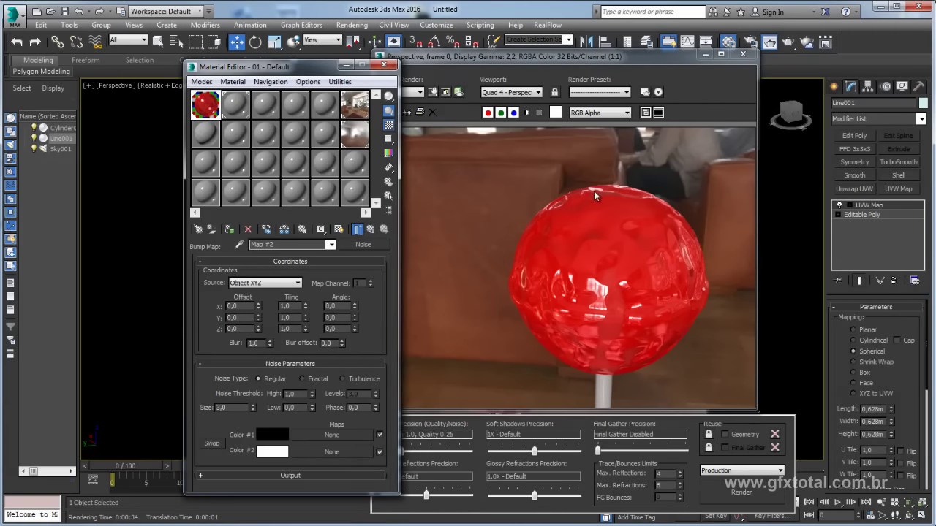
pyautogui.click(373, 231)
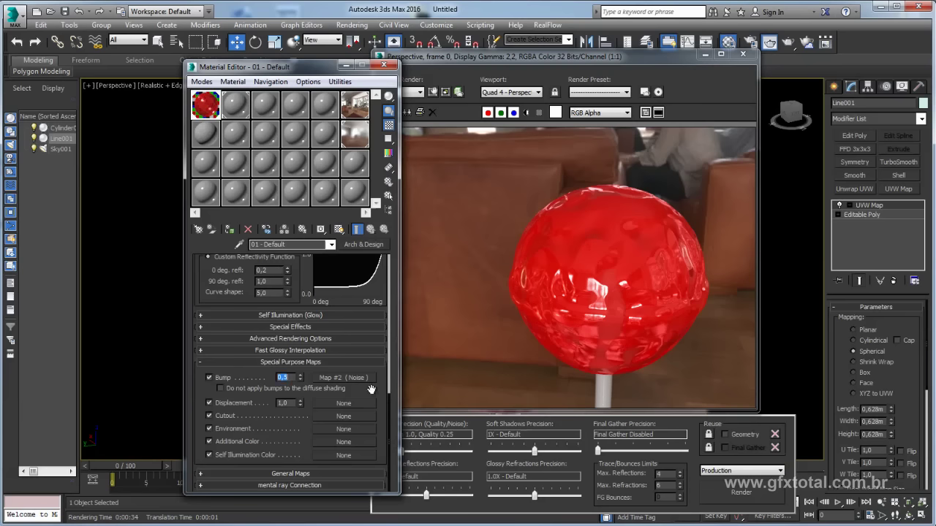
pyautogui.scroll(3, 377, 386)
pyautogui.scroll(1, 365, 431)
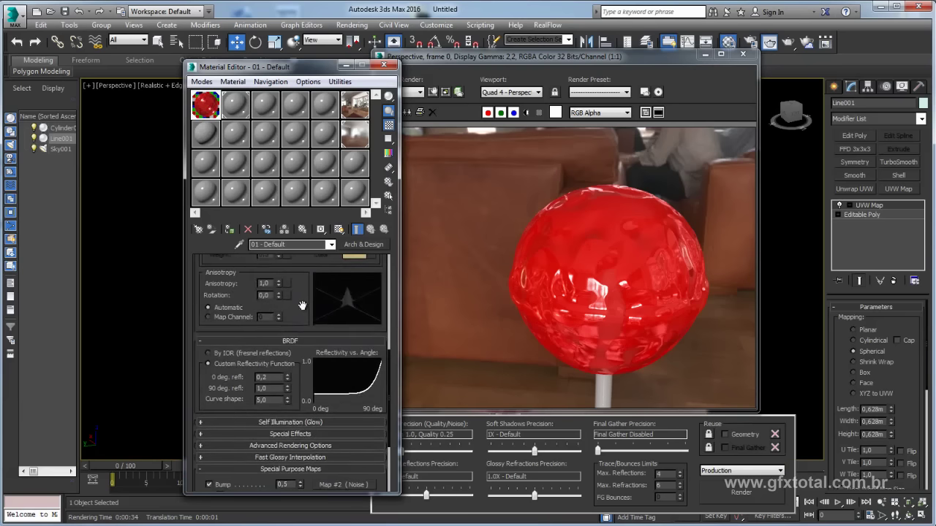
pyautogui.scroll(-3, 302, 305)
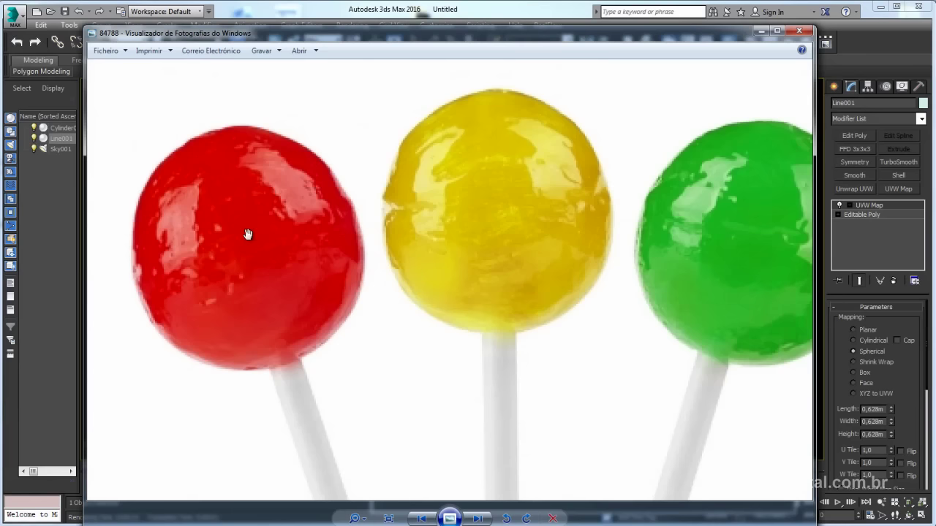
pyautogui.scroll(2, 246, 232)
pyautogui.scroll(1, 230, 232)
pyautogui.scroll(2, 329, 244)
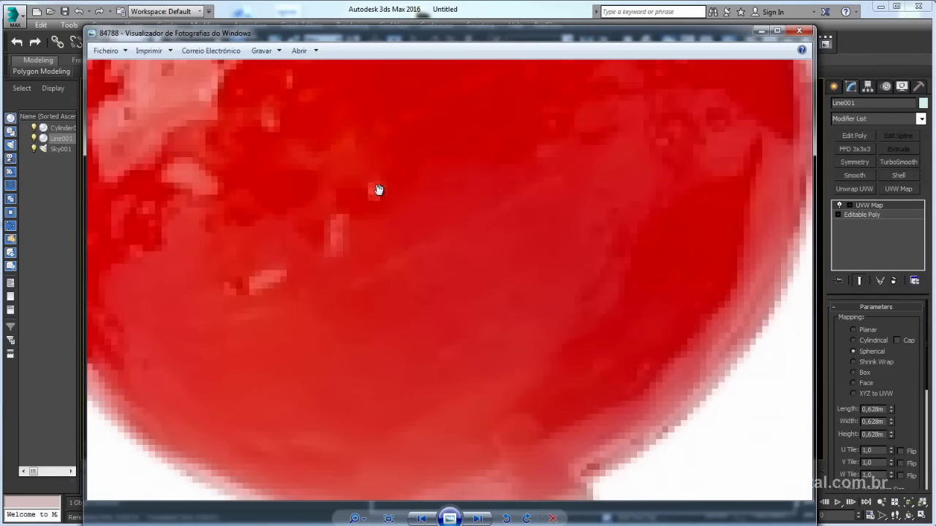
pyautogui.scroll(-3, 252, 285)
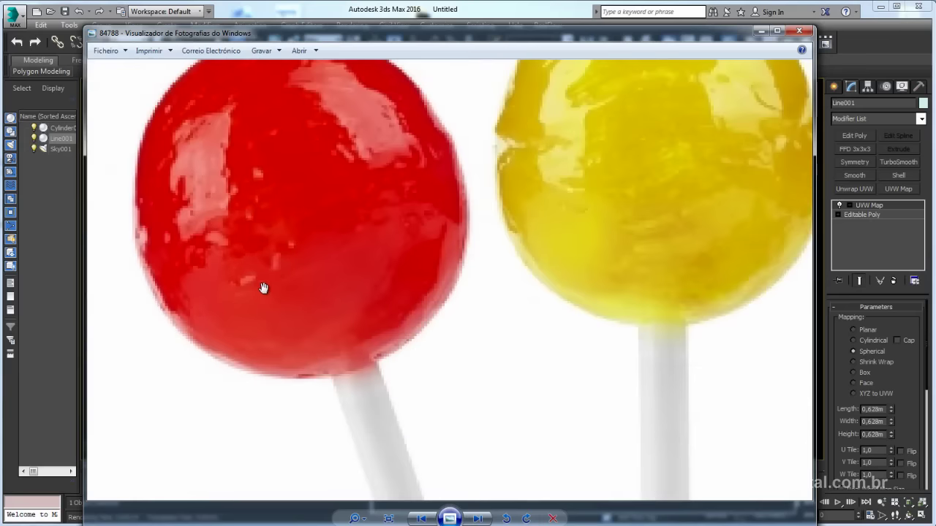
pyautogui.scroll(-2, 249, 156)
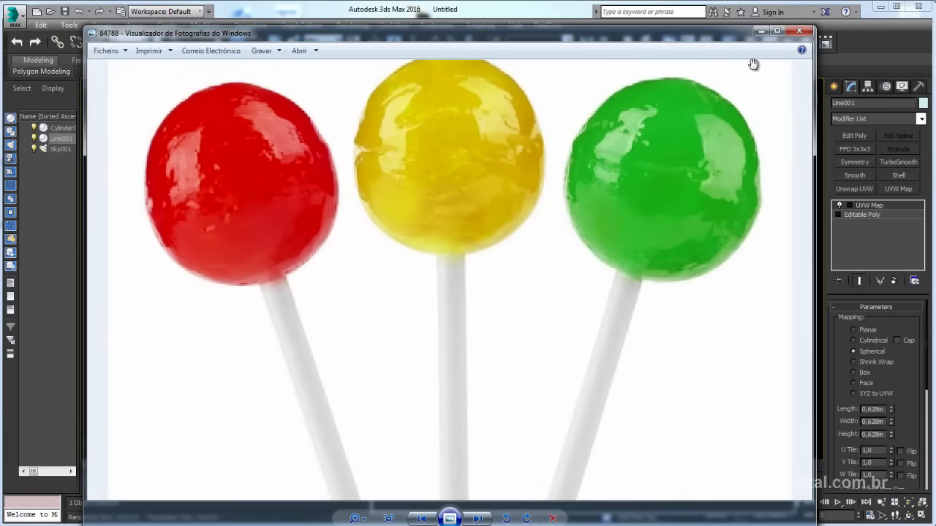
pyautogui.click(761, 33)
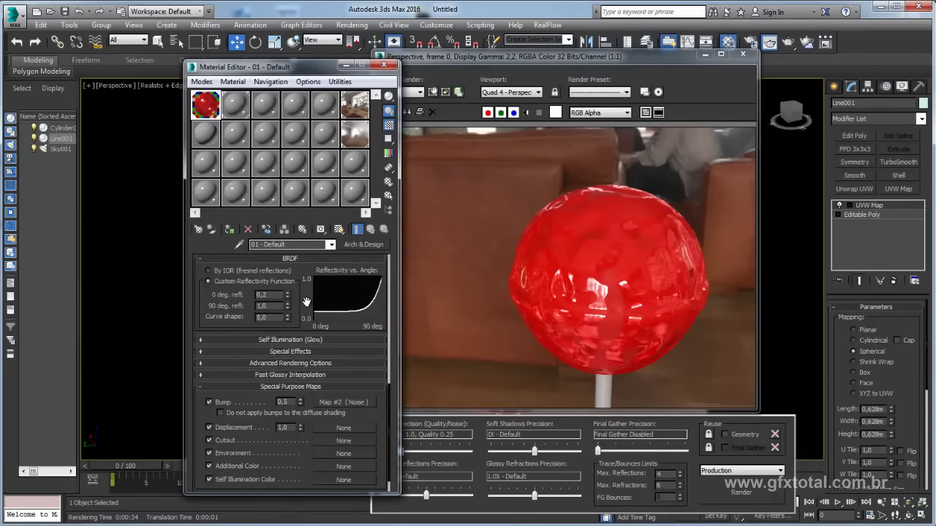
# Give material slot 08 reflectivity 0,0 and a white diffuse colour, then start assigning a diffuse map
pyautogui.scroll(-1, 304, 272)
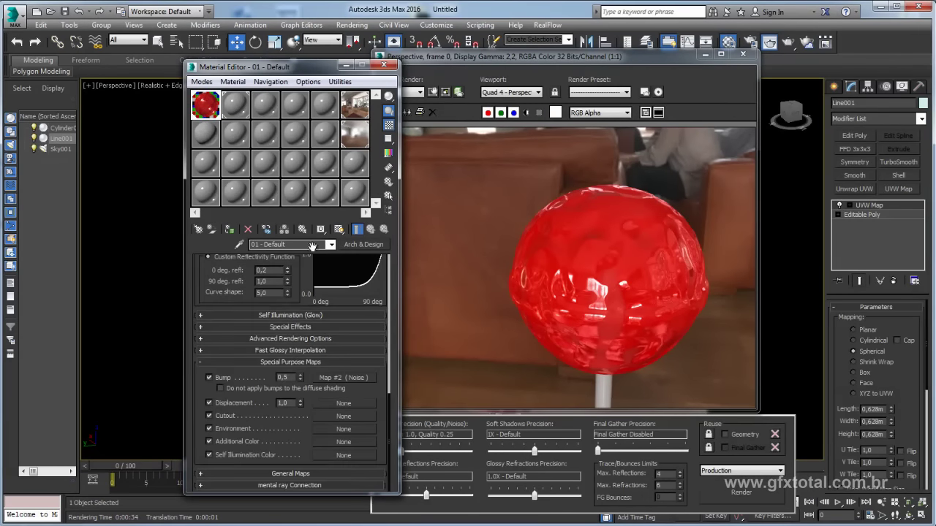
pyautogui.click(239, 136)
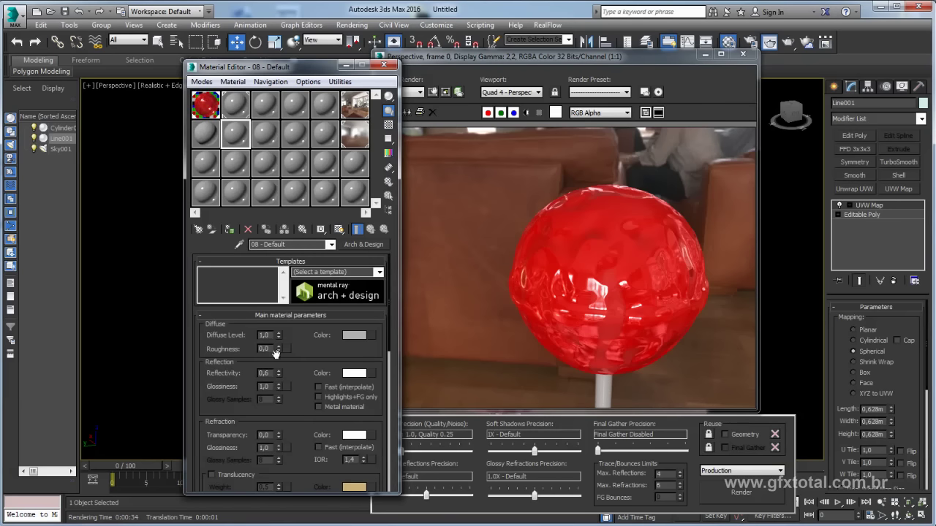
pyautogui.rightClick(278, 374)
pyautogui.click(353, 335)
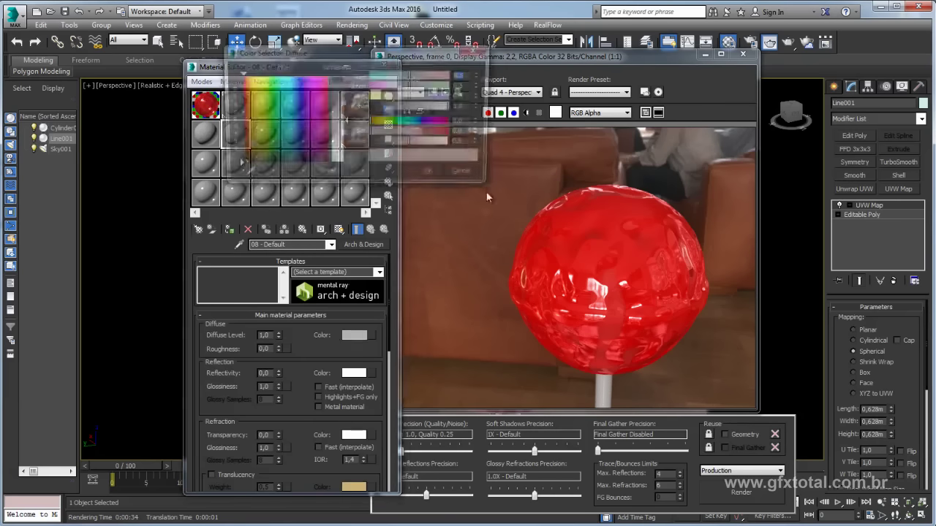
pyautogui.click(434, 174)
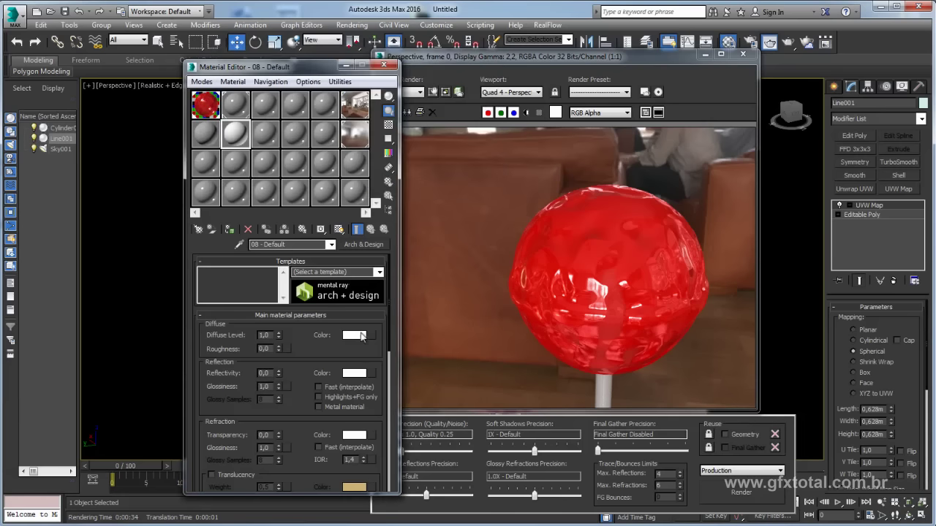
pyautogui.click(373, 335)
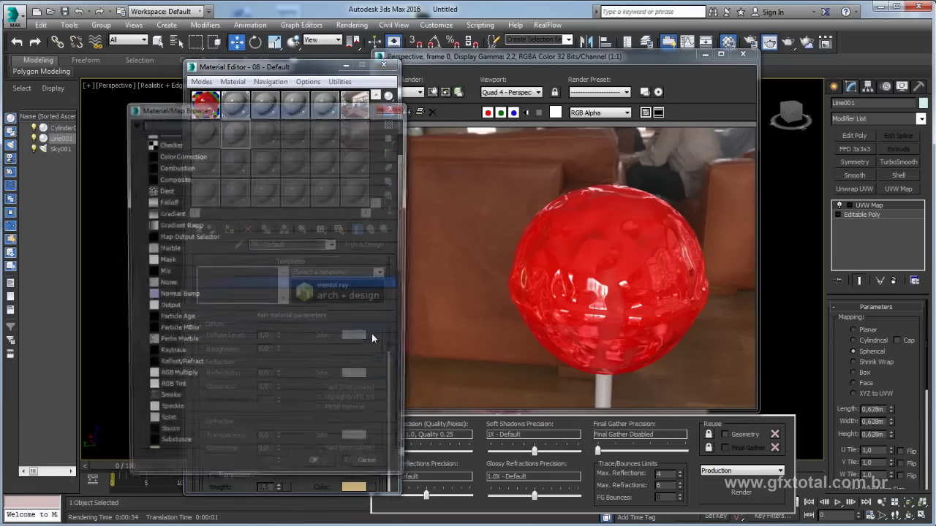